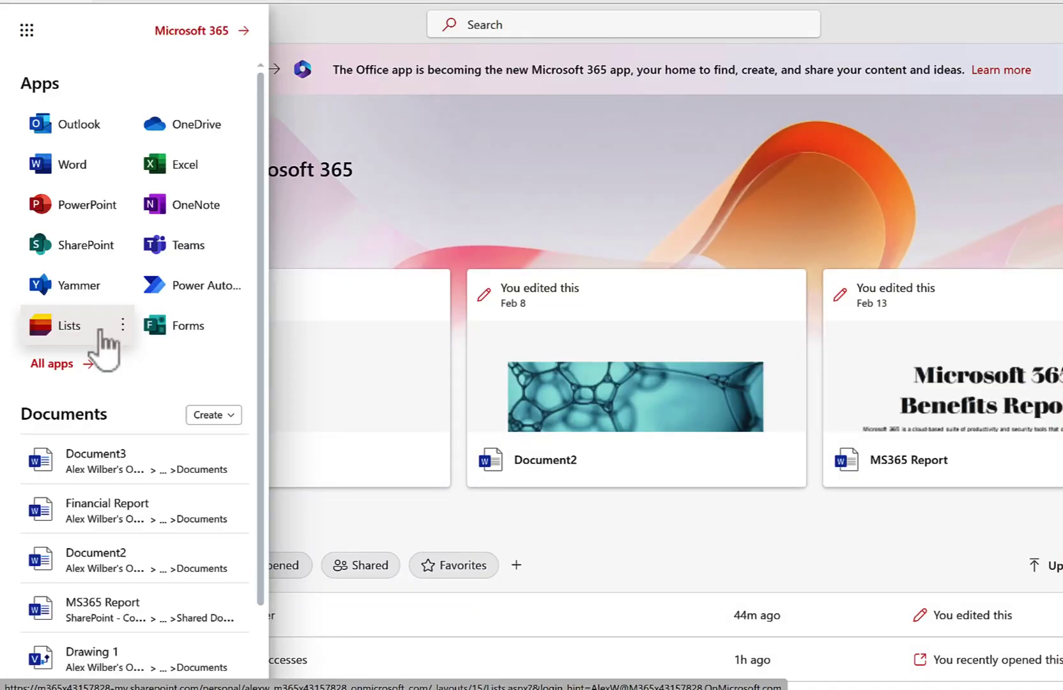
Step: Open Microsoft Lists and start a new blank list
{"action": "left_click", "coordinate": [100, 330]}
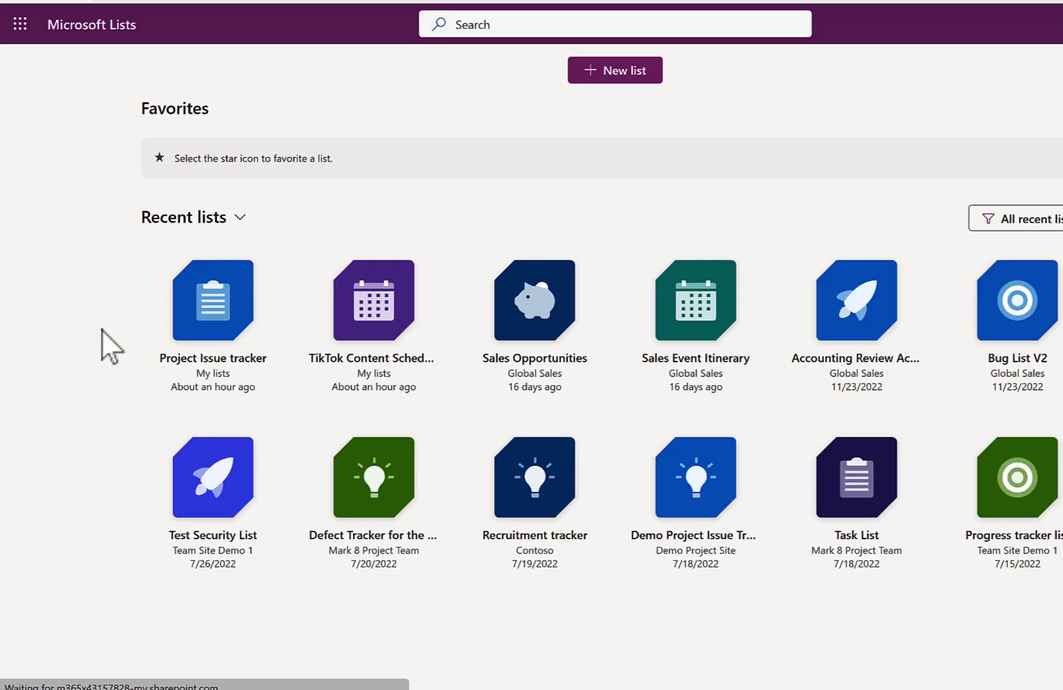
{"action": "left_click", "coordinate": [619, 72]}
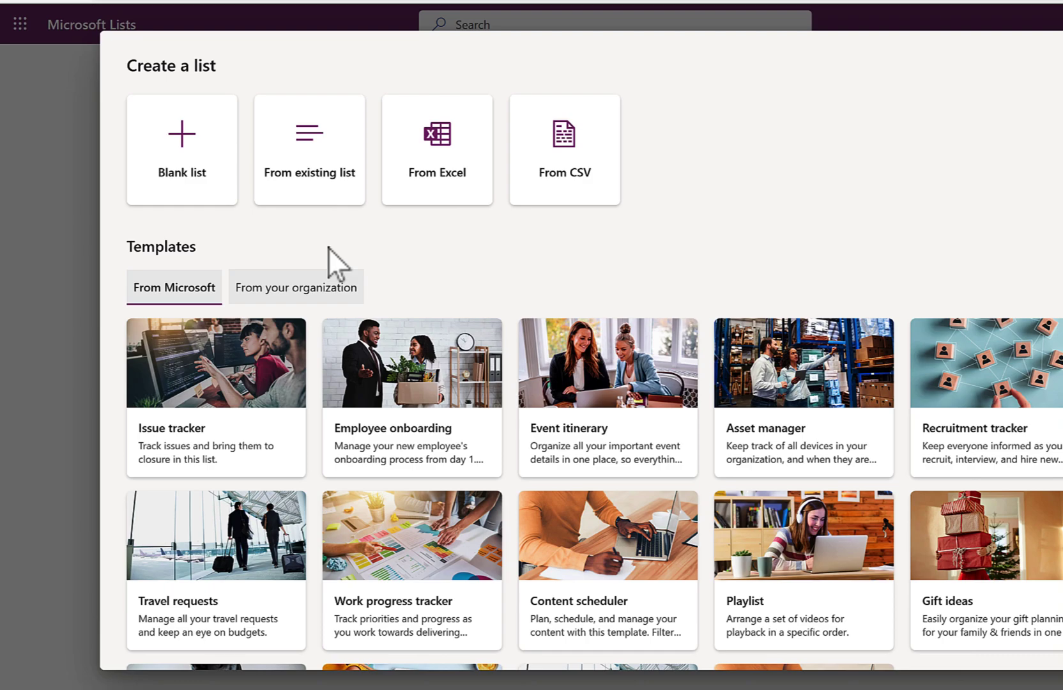
{"action": "left_click", "coordinate": [199, 185]}
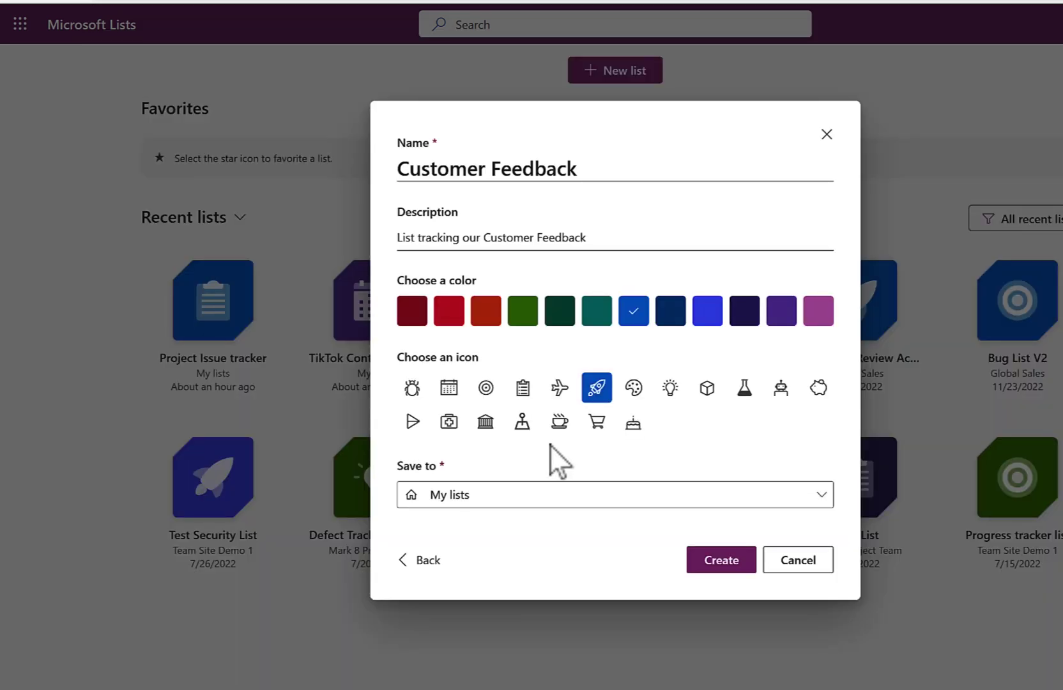
Step: Give the list a green lightbulb icon, save it to Global Sales, and create it
{"action": "left_click", "coordinate": [671, 389]}
{"action": "left_click", "coordinate": [521, 313]}
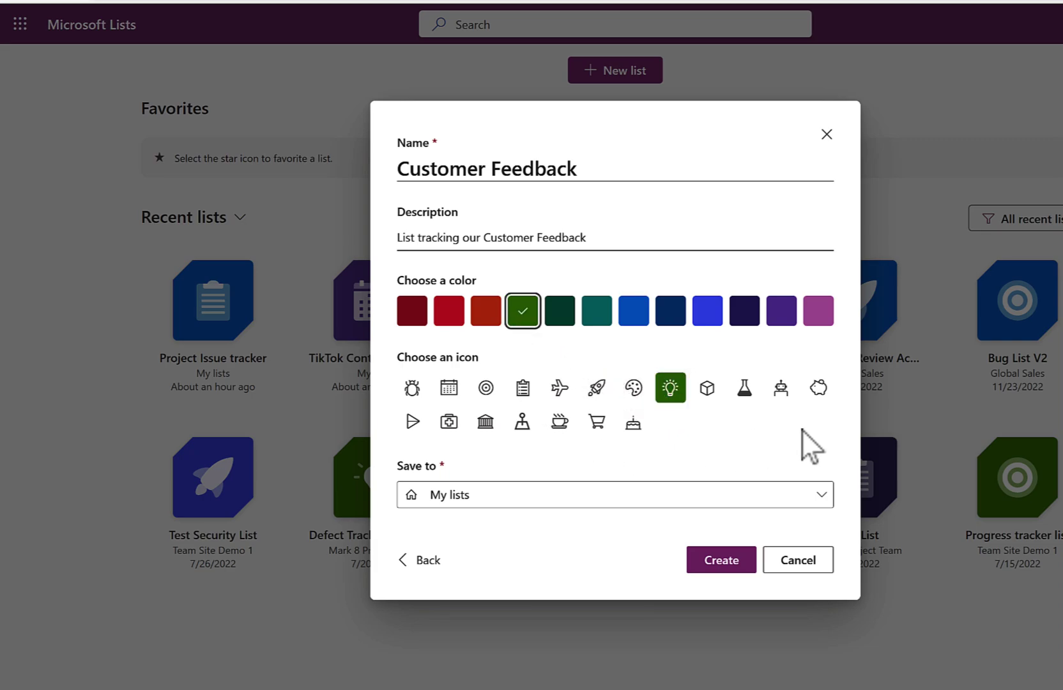
{"action": "left_click", "coordinate": [822, 495]}
{"action": "left_click", "coordinate": [821, 496]}
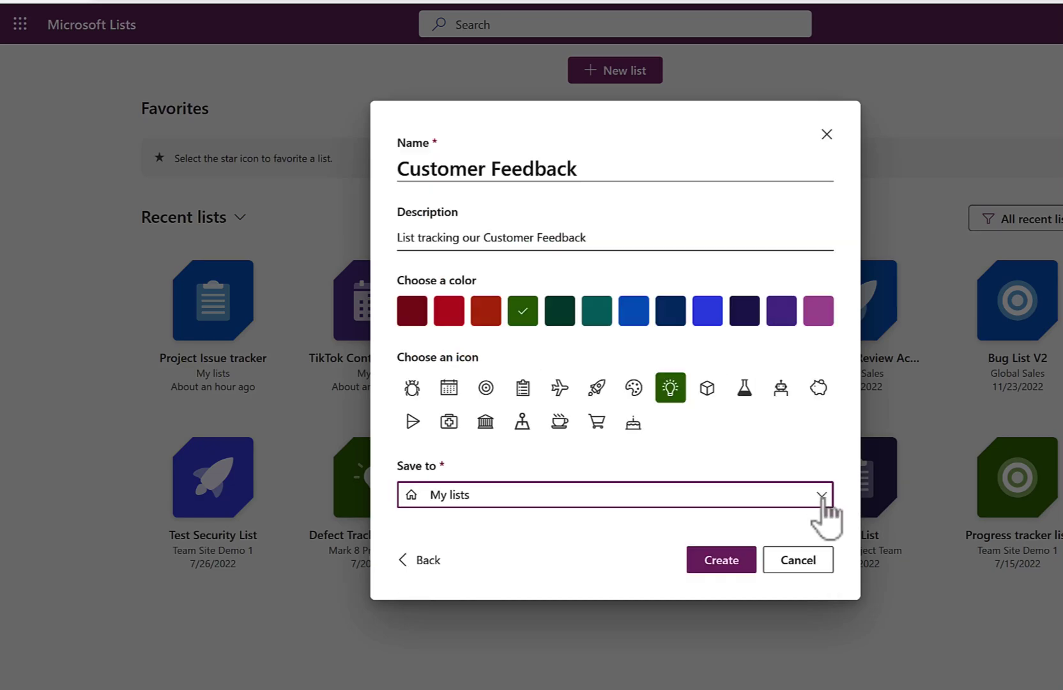
{"action": "left_click", "coordinate": [821, 496]}
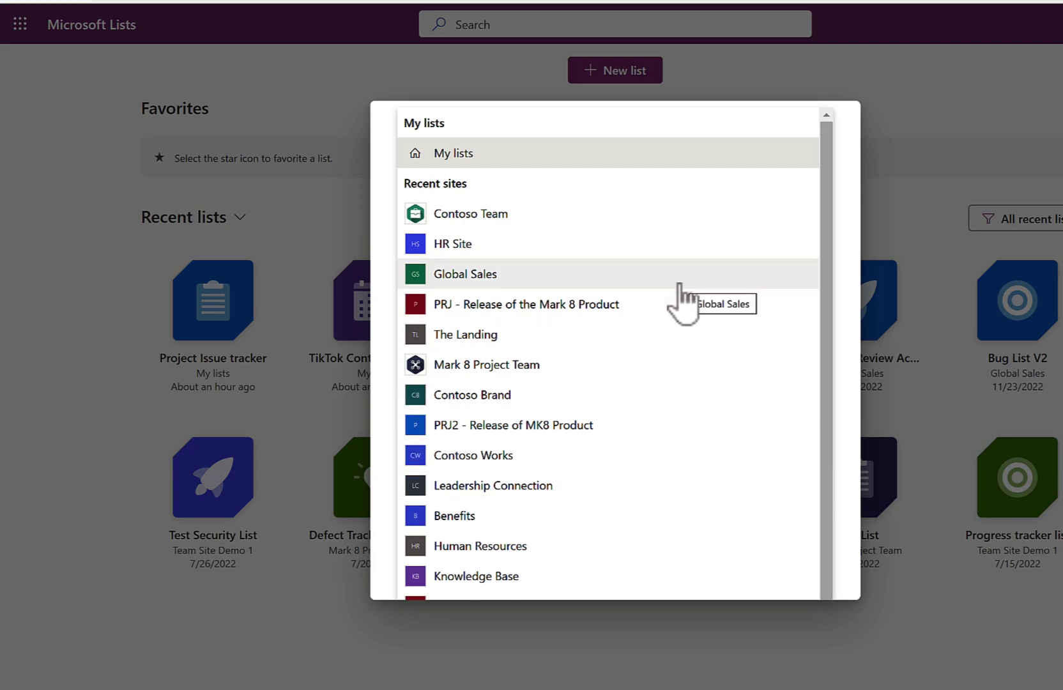
{"action": "left_click", "coordinate": [680, 283]}
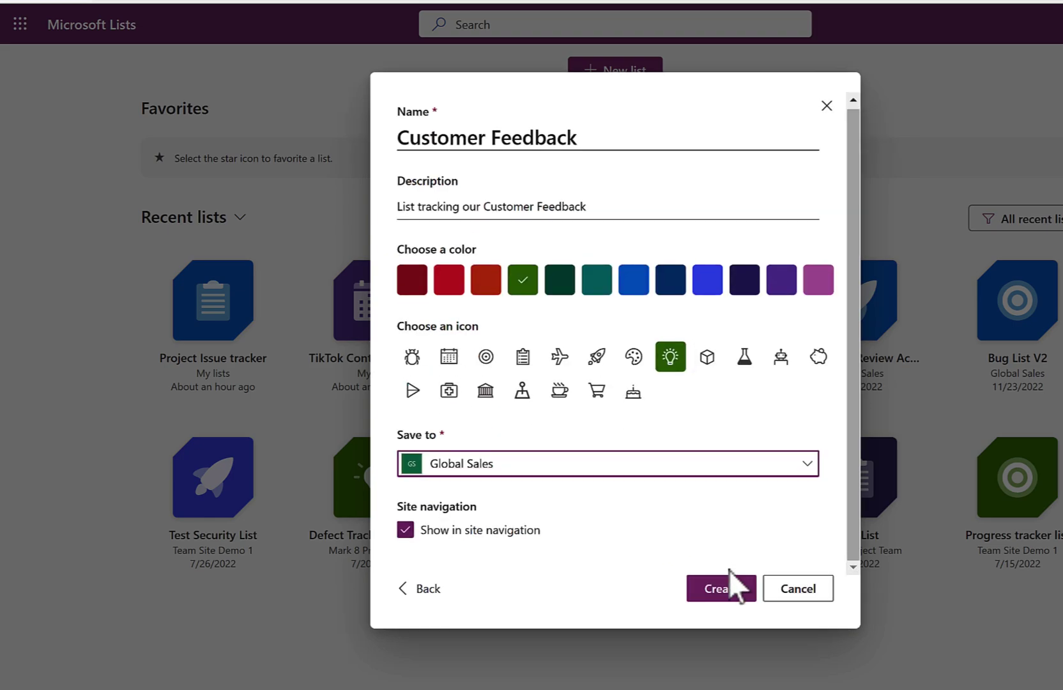
{"action": "left_click", "coordinate": [727, 596]}
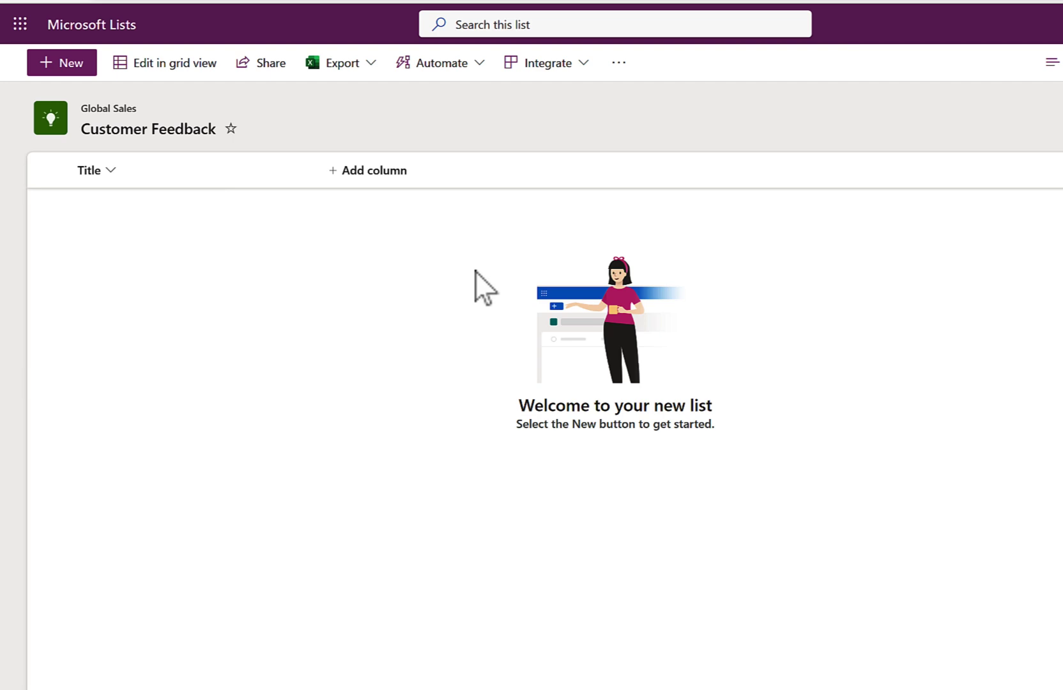
Step: Rename the Title column to 'Customer Name' and begin adding a new column
{"action": "left_click", "coordinate": [193, 180]}
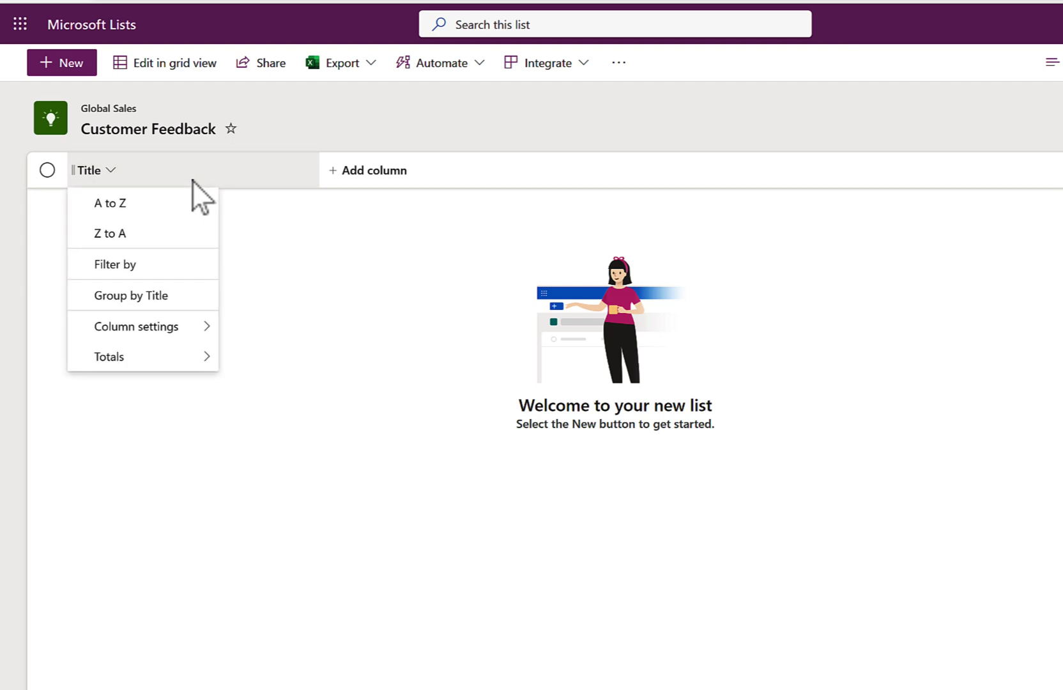
{"action": "mouse_move", "coordinate": [182, 340]}
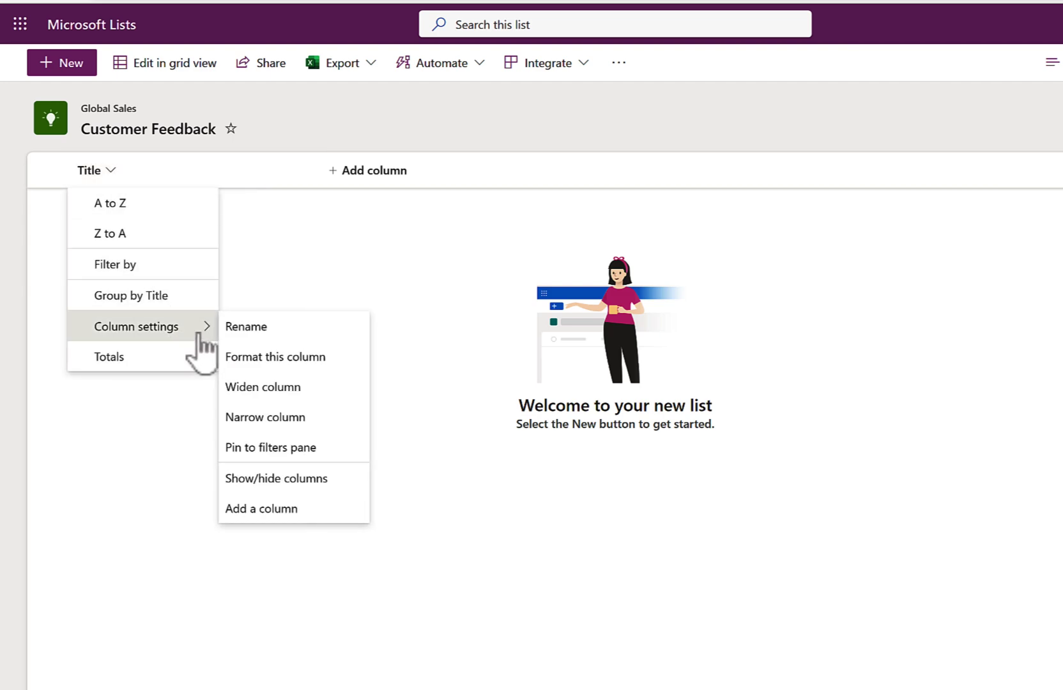
{"action": "left_click", "coordinate": [281, 335]}
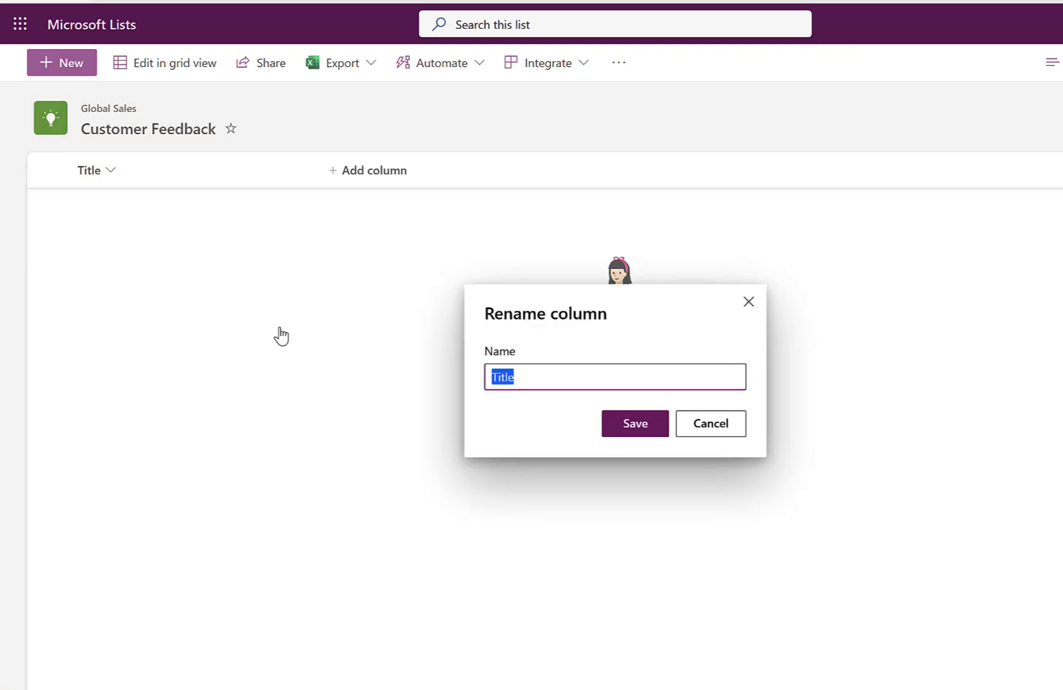
{"action": "type", "text": "Customer N"}
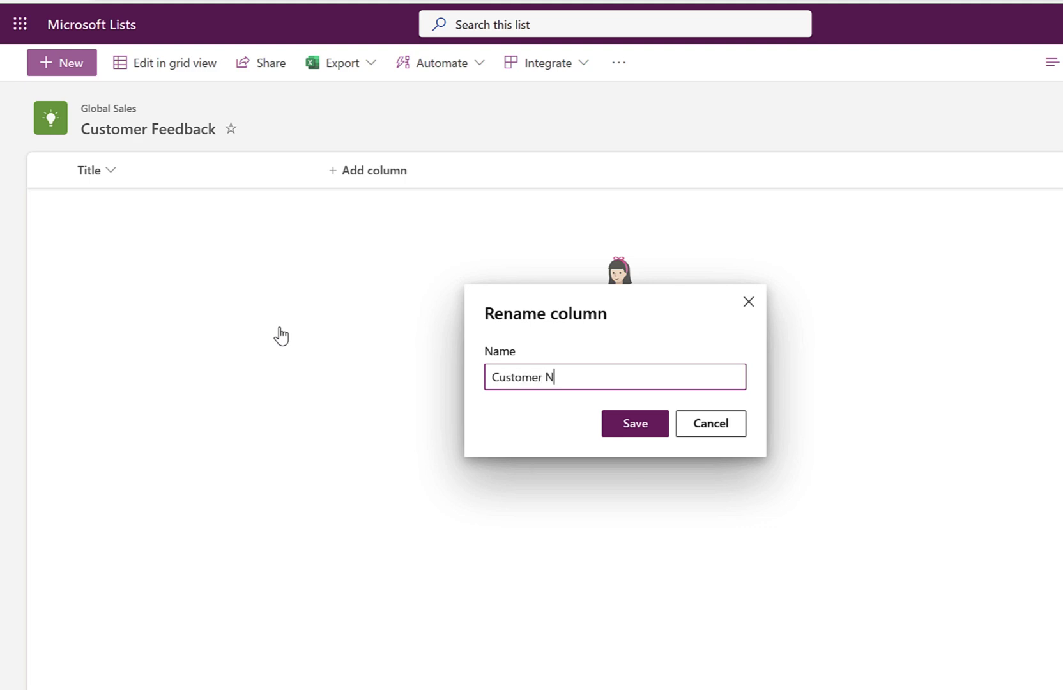
{"action": "type", "text": "ame"}
{"action": "key", "text": "Return"}
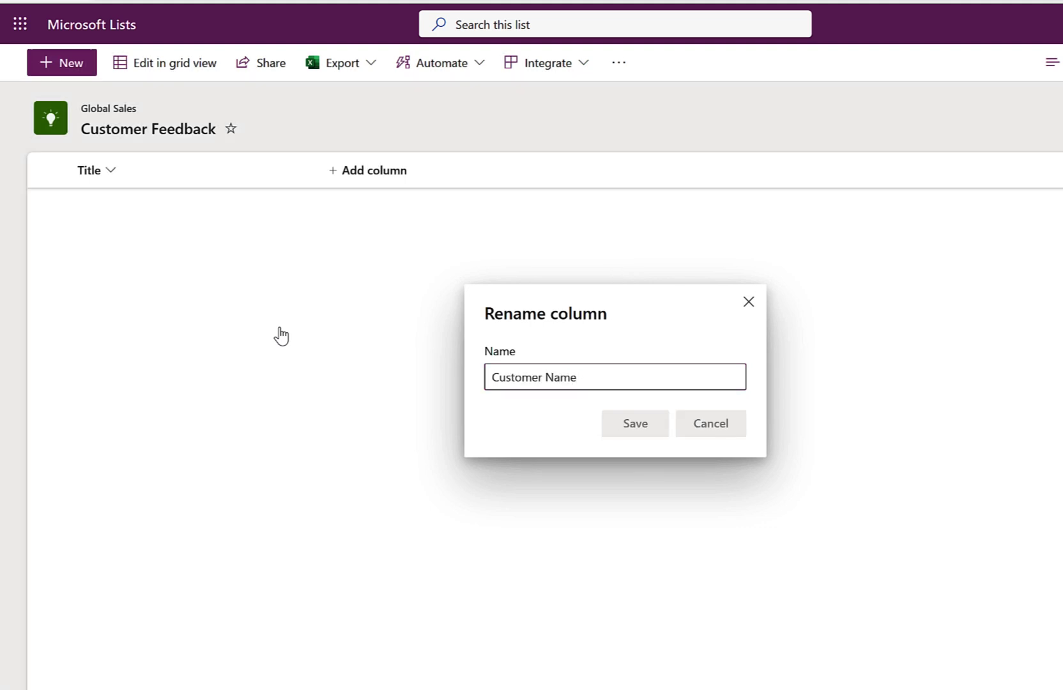
{"action": "left_click", "coordinate": [409, 177]}
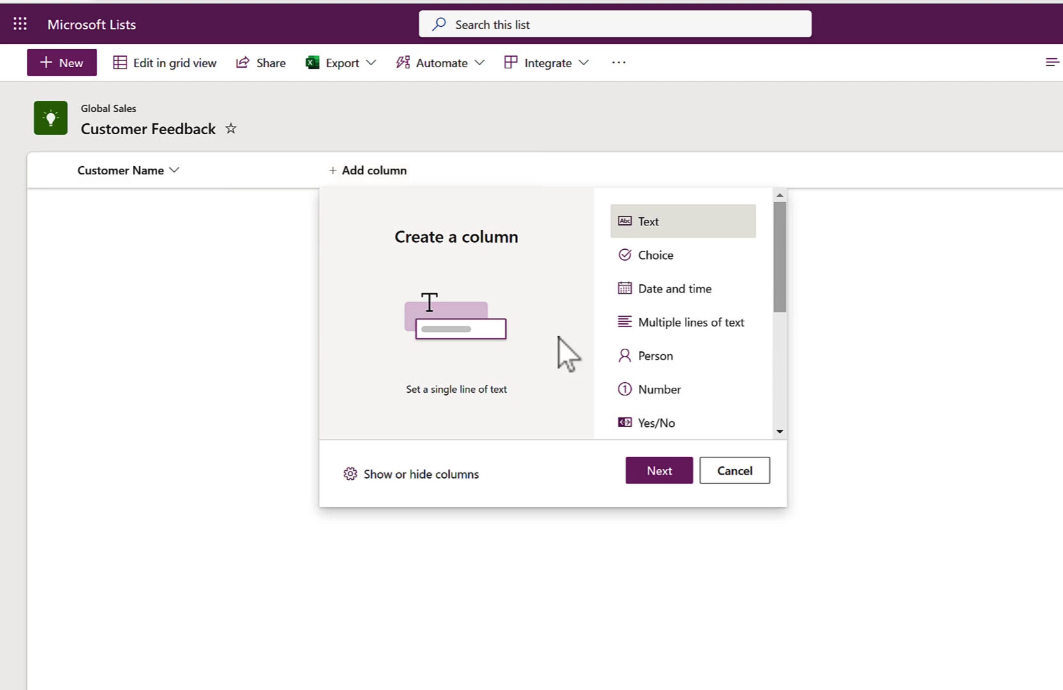
Step: Create the required multiple-lines-of-text column 'Product or Service Purchased' with its description
{"action": "left_click", "coordinate": [658, 333]}
{"action": "left_click", "coordinate": [654, 474]}
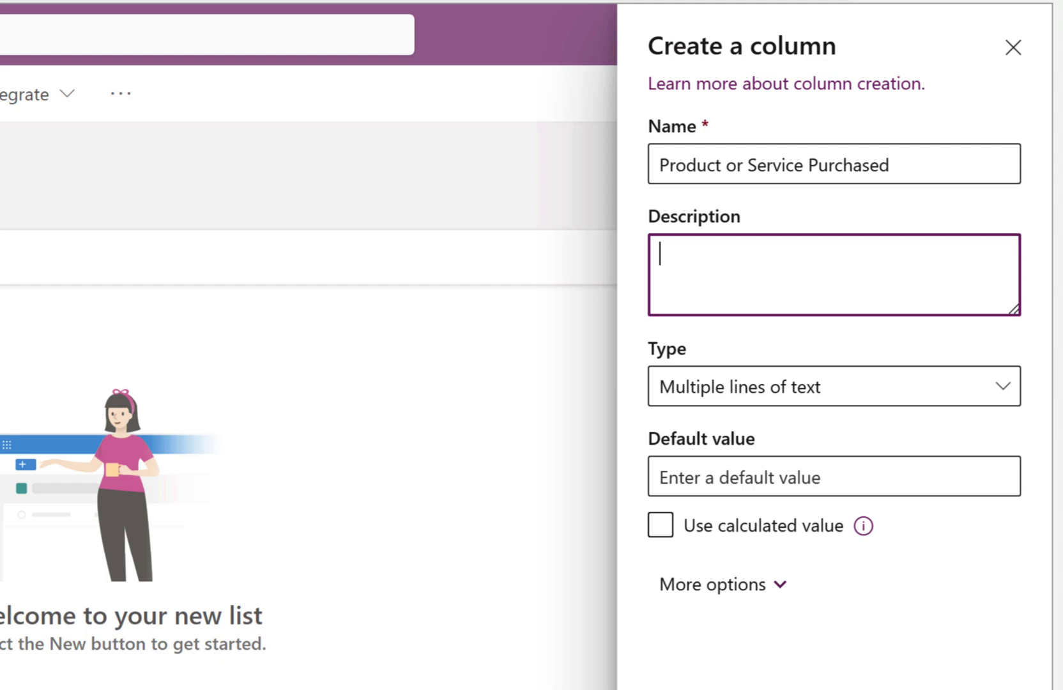
{"action": "type", "text": "What Provdi"}
{"action": "key", "text": "BackSpace"}
{"action": "key", "text": "BackSpace"}
{"action": "key", "text": "BackSpace"}
{"action": "type", "text": "duct or Ser"}
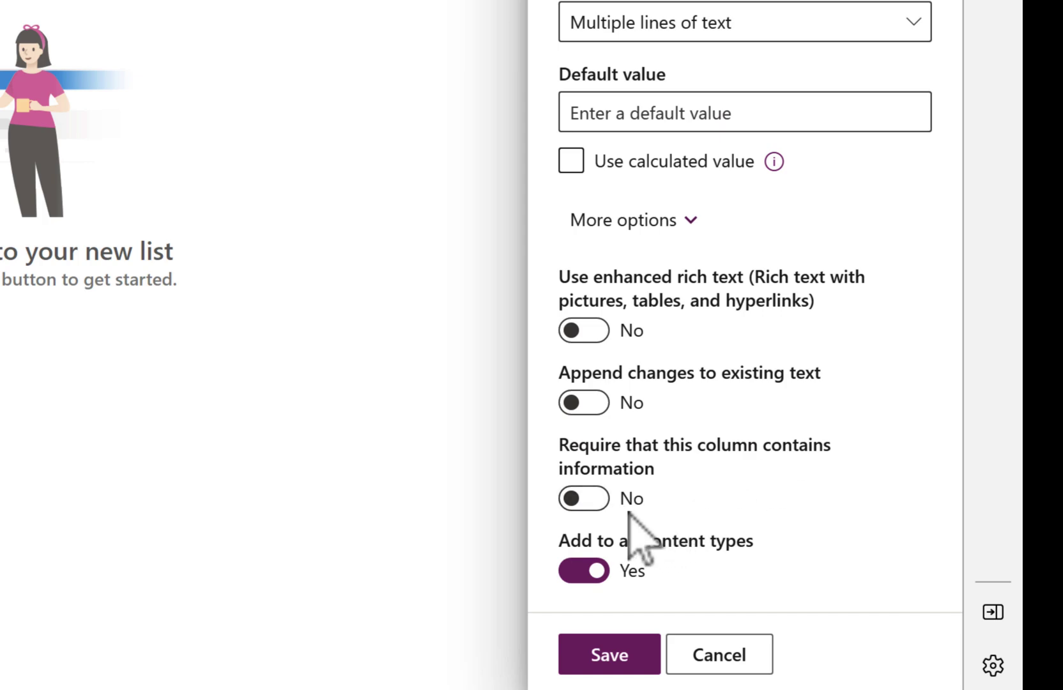
{"action": "left_click", "coordinate": [599, 501]}
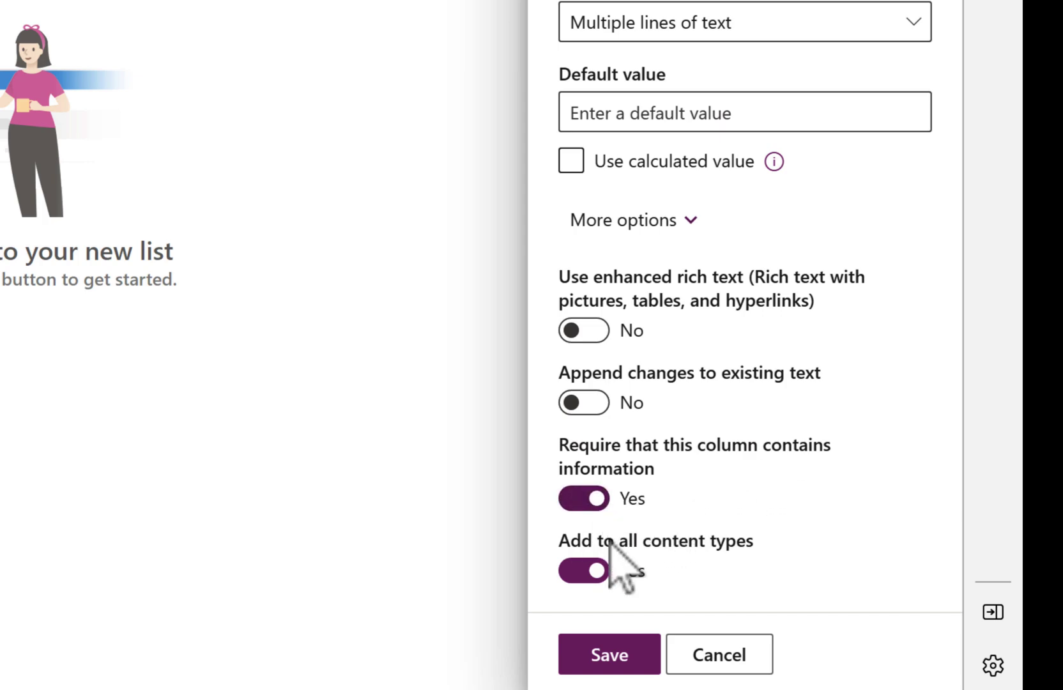
{"action": "left_click", "coordinate": [601, 666]}
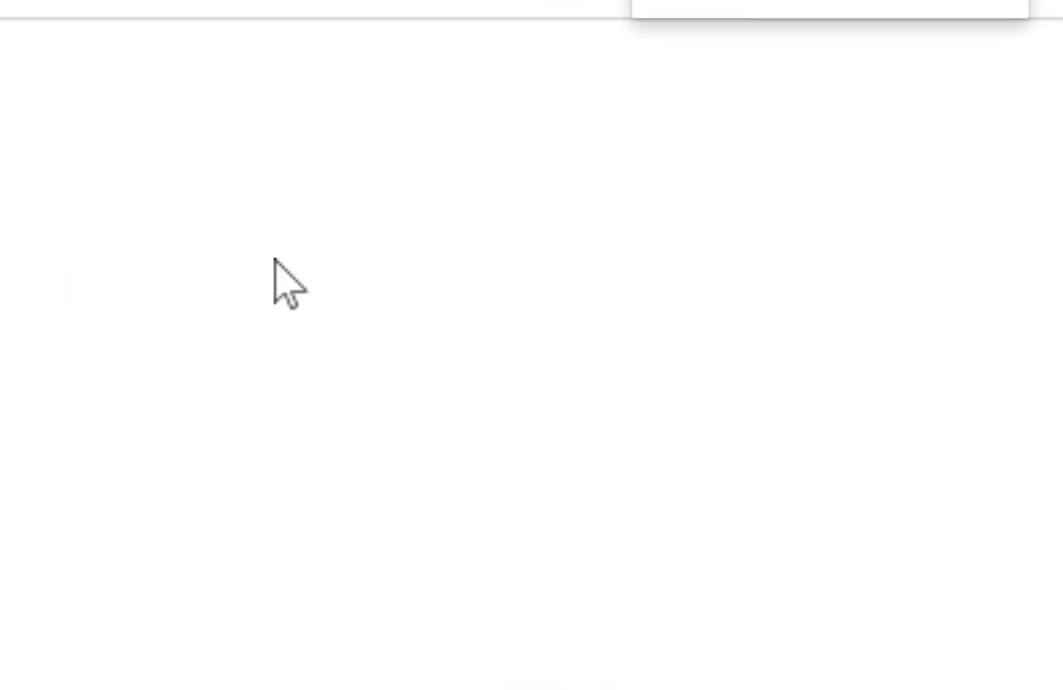
Step: Start a Choice column described as which office provided the service
{"action": "left_click", "coordinate": [641, 212]}
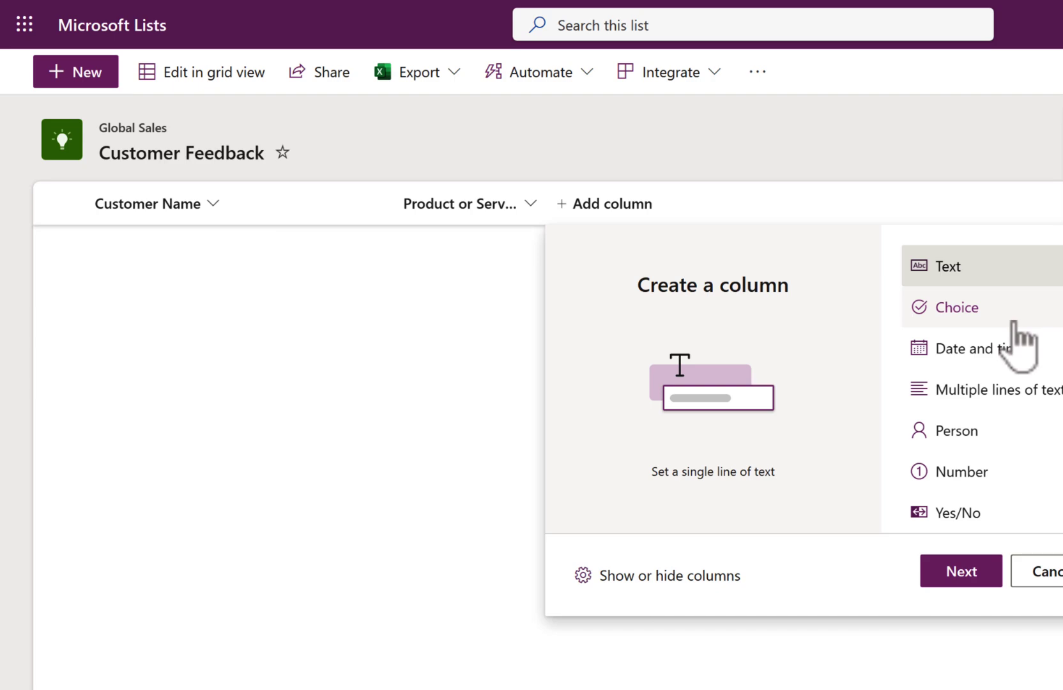
{"action": "left_click", "coordinate": [1006, 317]}
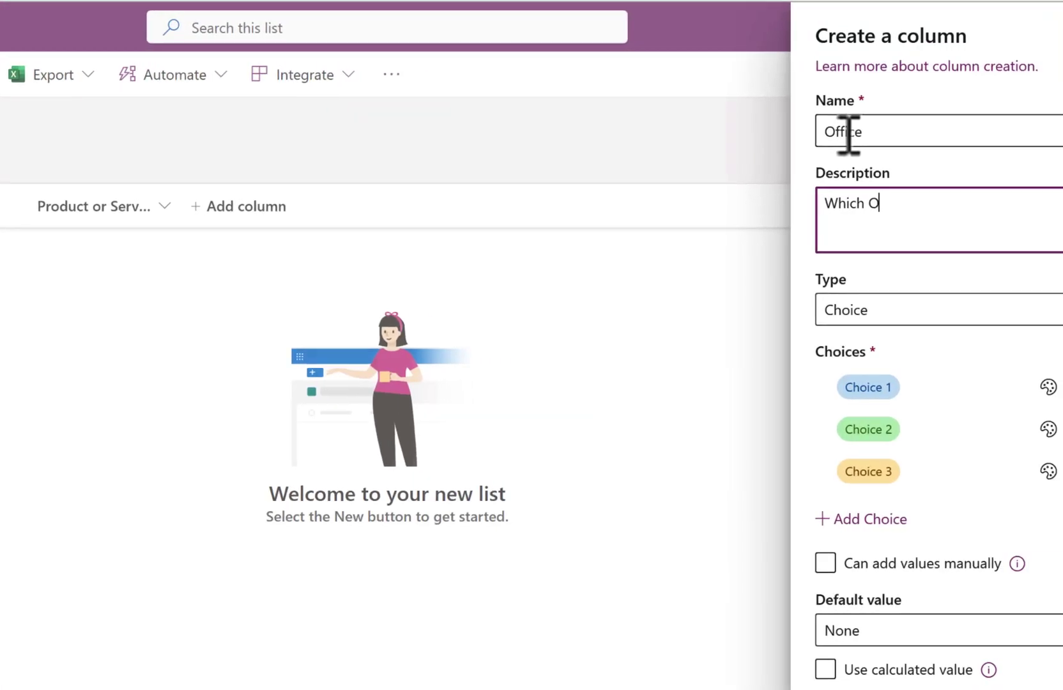
{"action": "type", "text": "ff"}
{"action": "key", "text": "BackSpace"}
{"action": "type", "text": "oice"}
{"action": "key", "text": "BackSpace"}
{"action": "key", "text": "BackSpace"}
{"action": "key", "text": "BackSpace"}
{"action": "key", "text": "BackSpace"}
{"action": "type", "text": "ice Provided you with "}
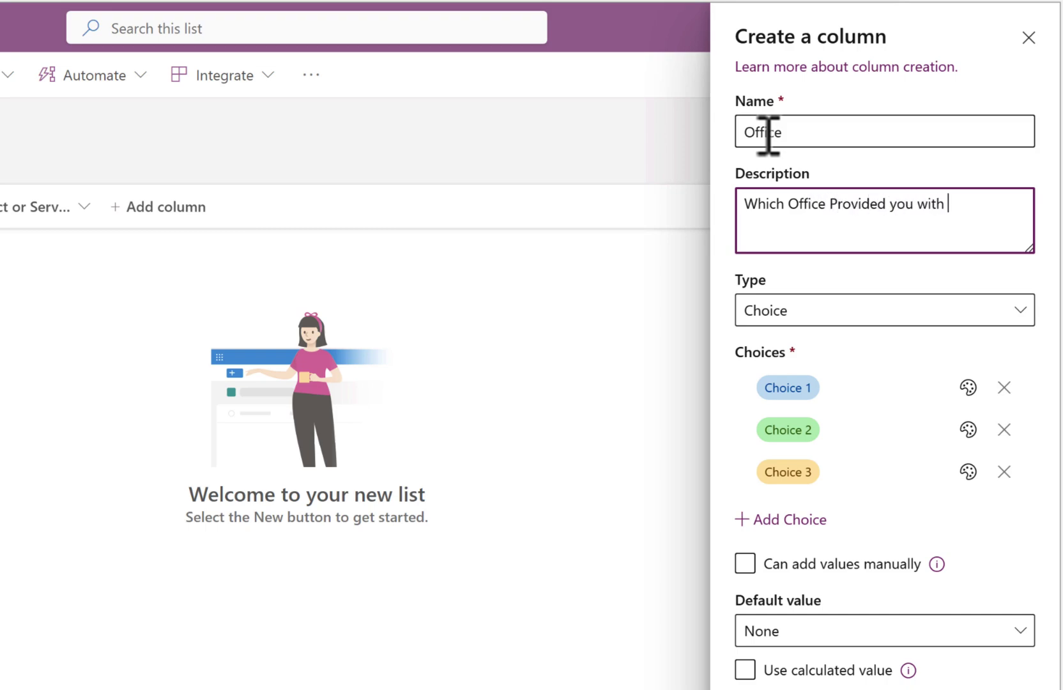
{"action": "type", "text": "the Service"}
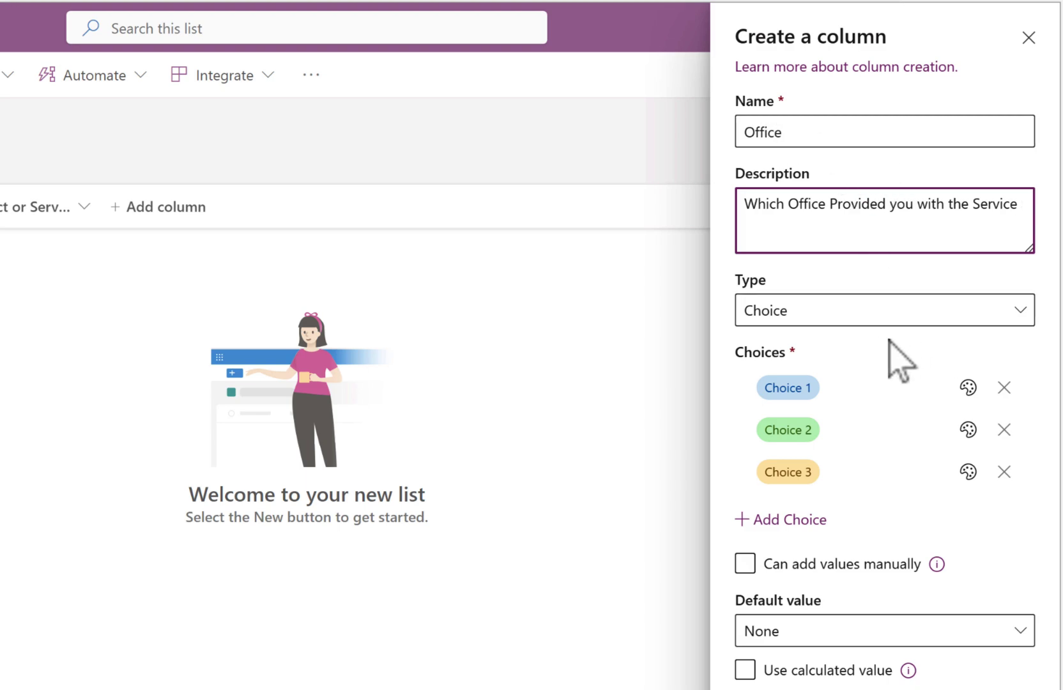
Step: Enter the office choices London, Paris and Munich
{"action": "left_click", "coordinate": [812, 396]}
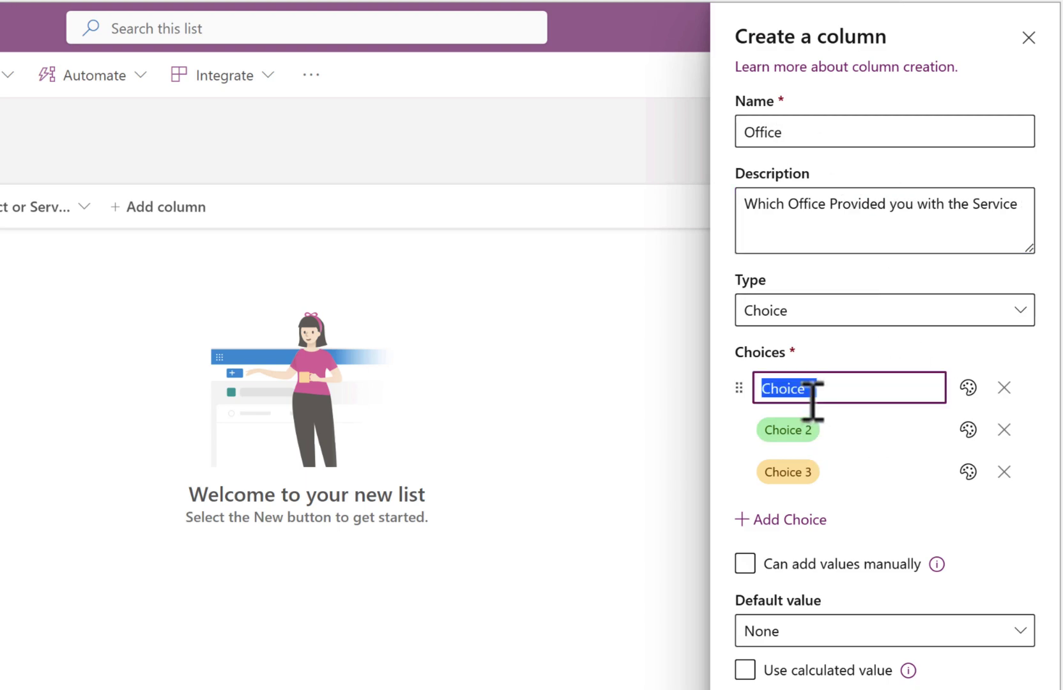
{"action": "type", "text": "London"}
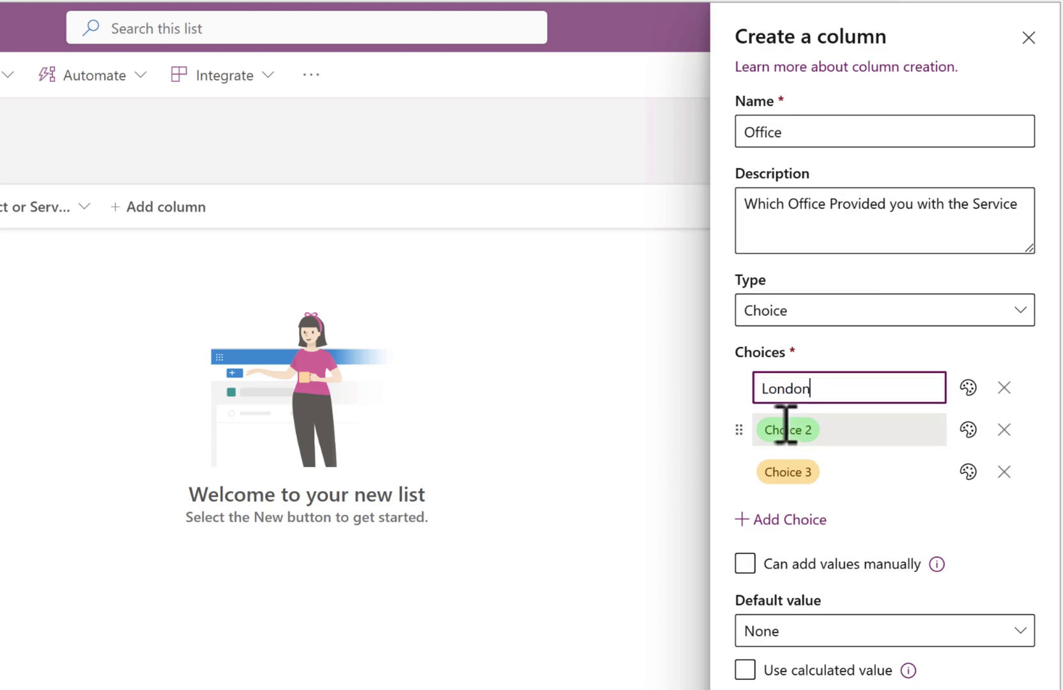
{"action": "left_click", "coordinate": [785, 430]}
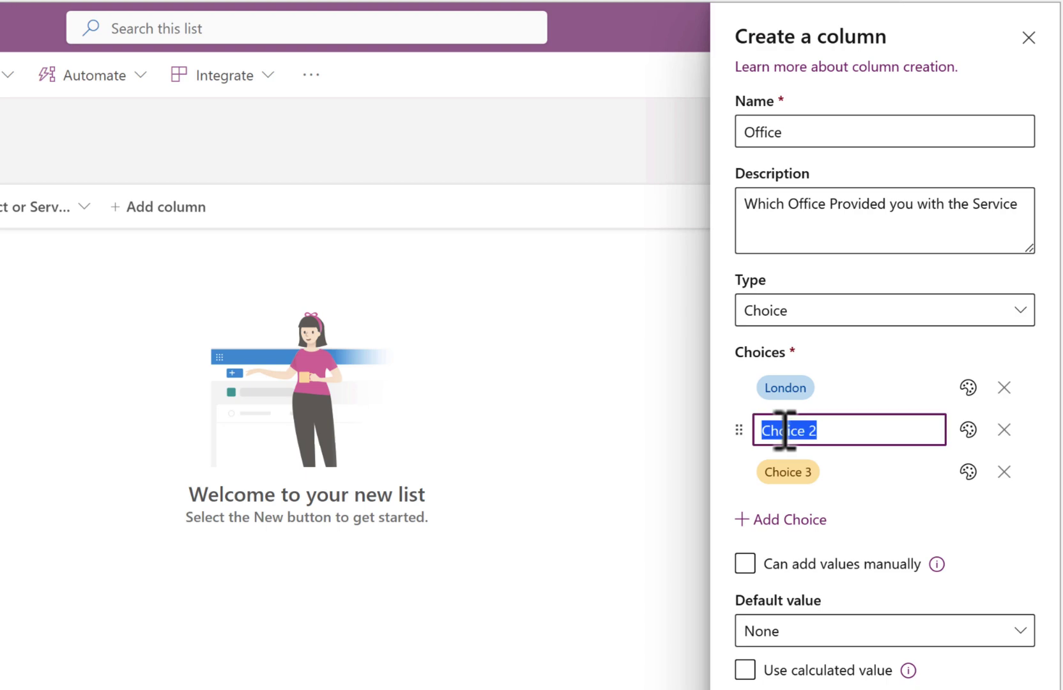
{"action": "type", "text": "Paris"}
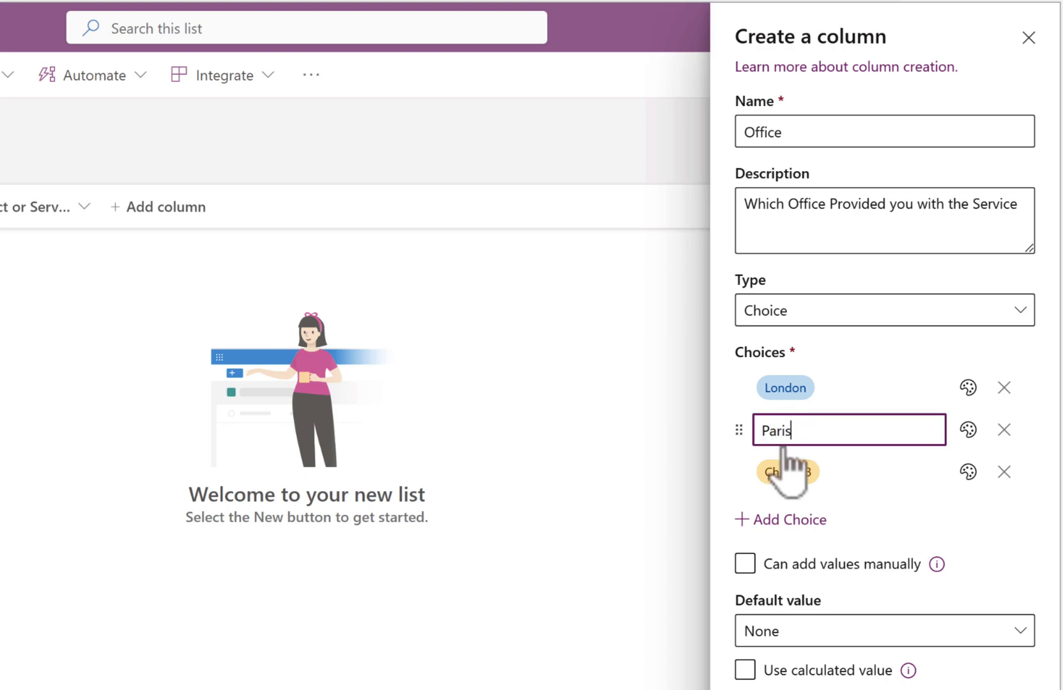
{"action": "left_click", "coordinate": [802, 474]}
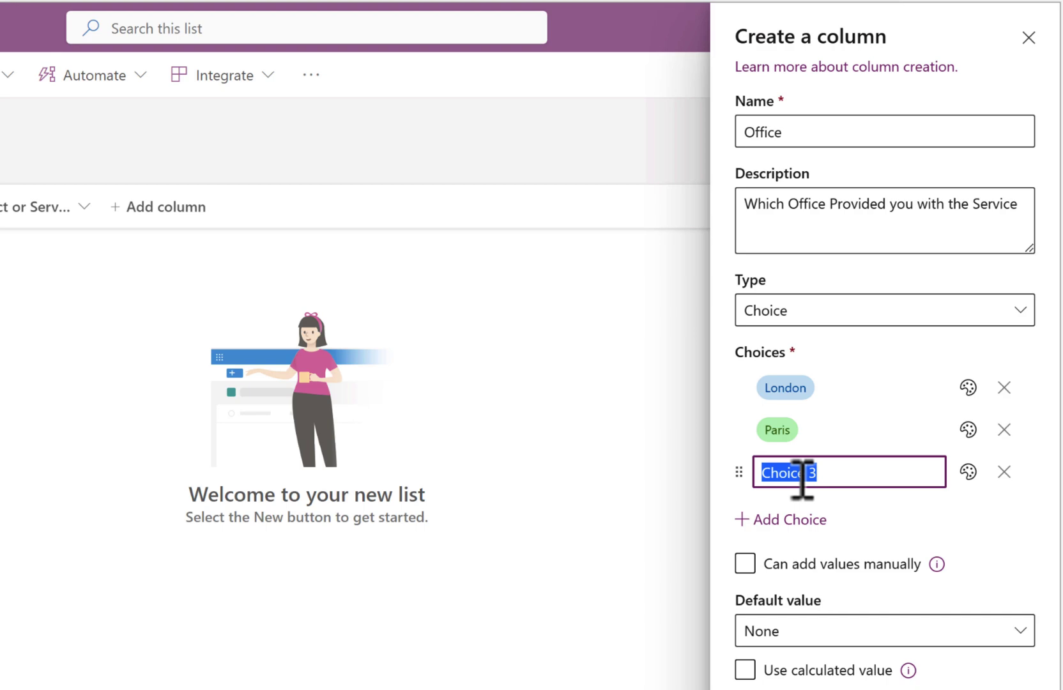
{"action": "type", "text": "Munich"}
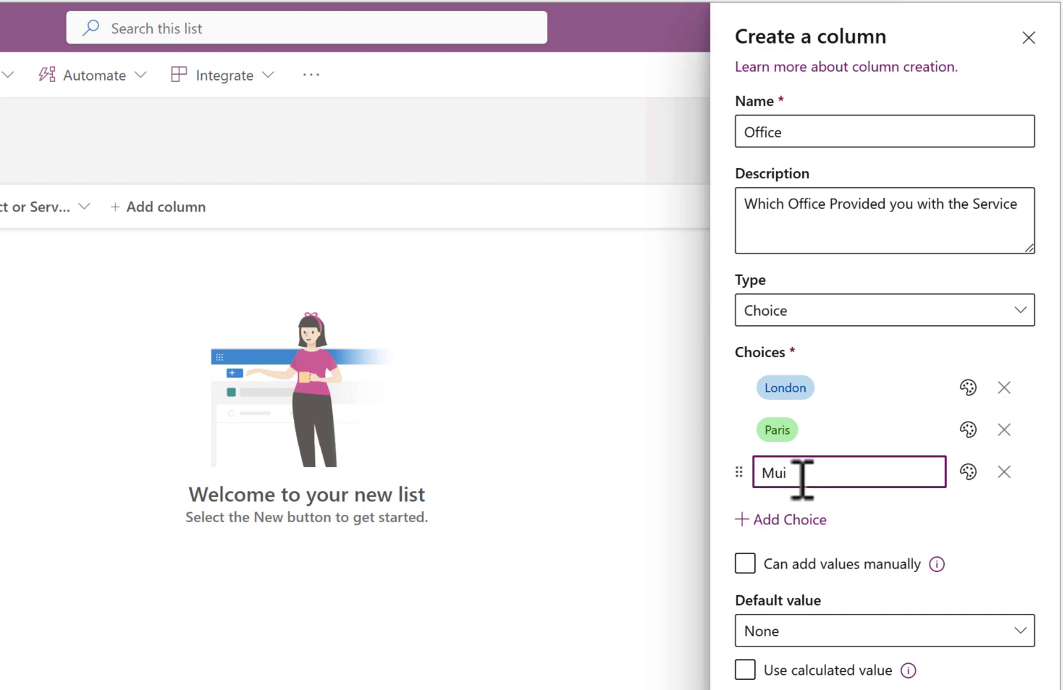
{"action": "left_click", "coordinate": [1026, 545]}
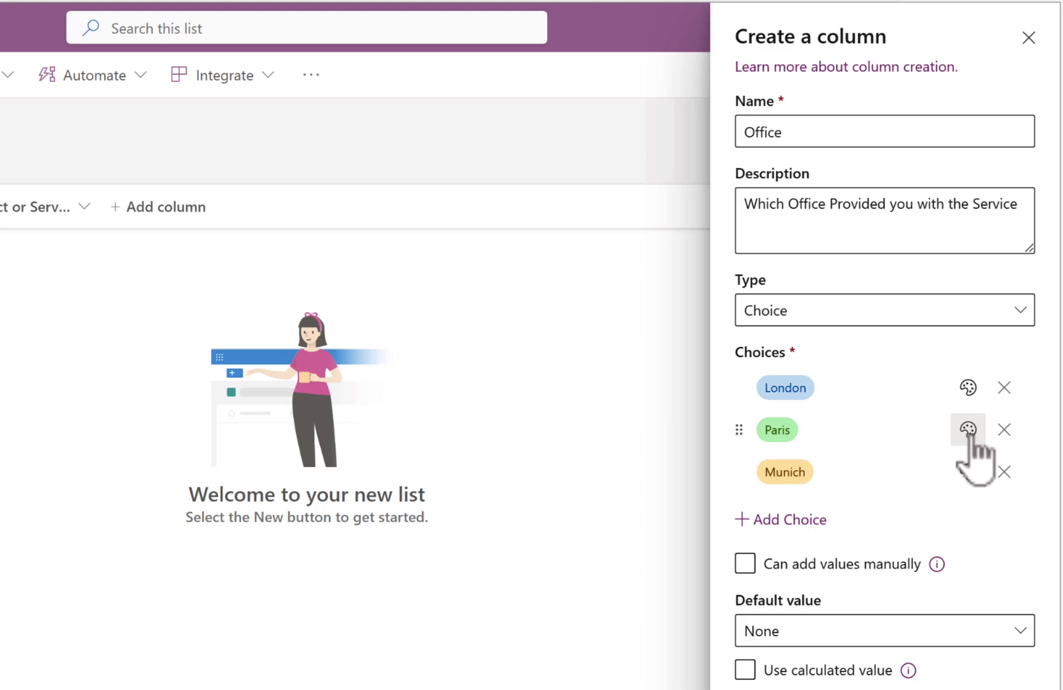
Step: Colour Paris bright blue, London dark red, and give Munich its own fill colour
{"action": "left_click", "coordinate": [968, 429]}
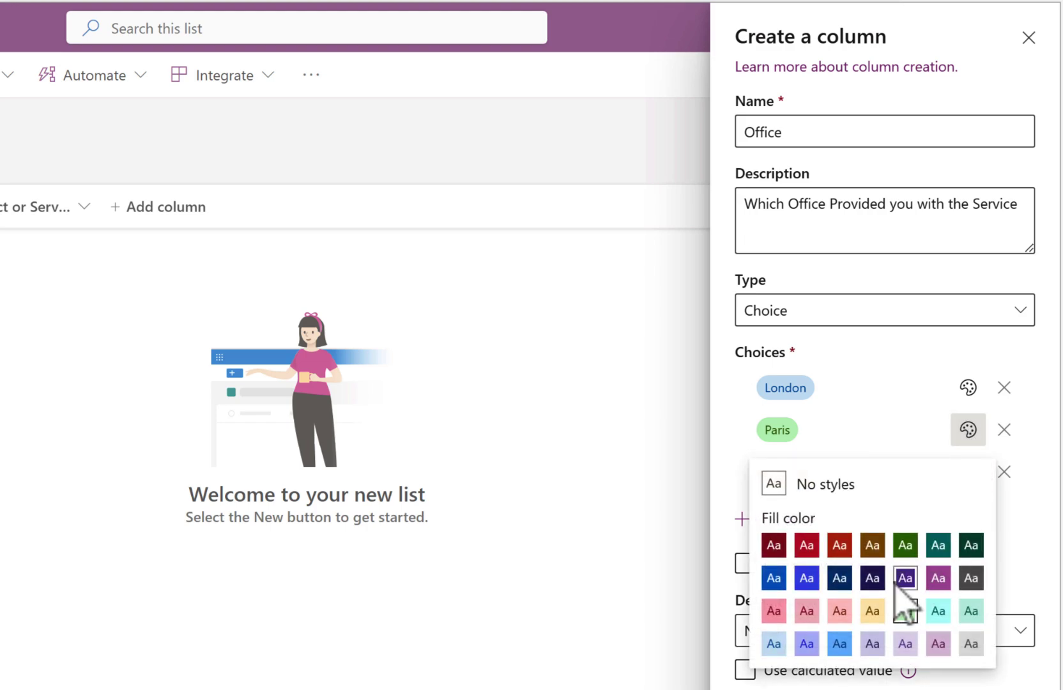
{"action": "left_click", "coordinate": [840, 644]}
{"action": "left_click", "coordinate": [964, 395]}
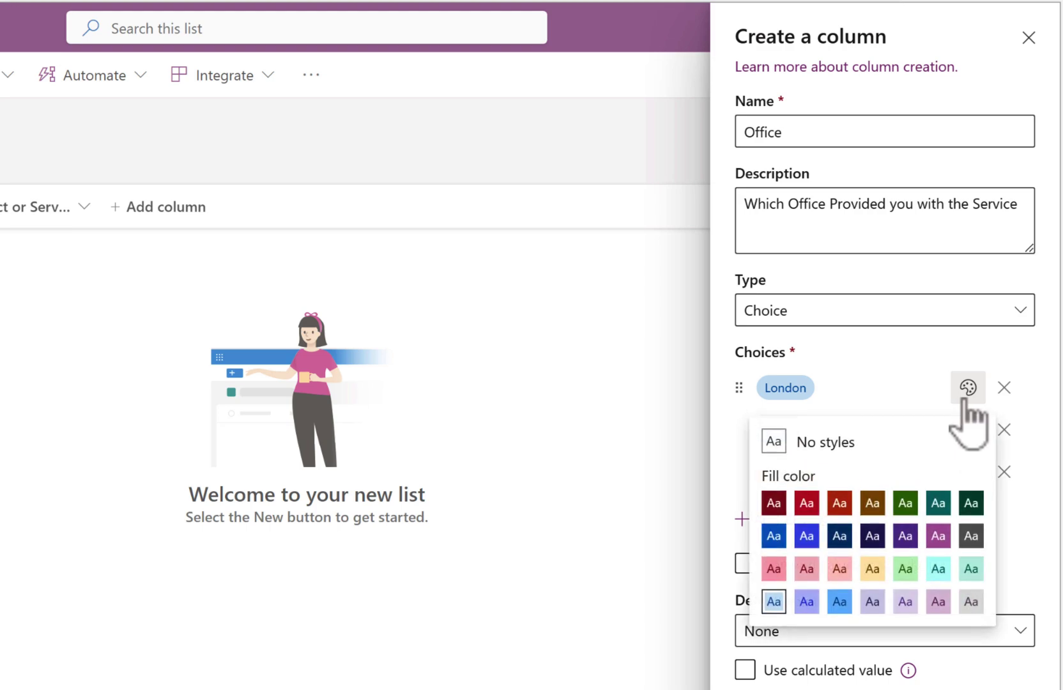
{"action": "left_click", "coordinate": [809, 505]}
{"action": "left_click", "coordinate": [968, 472]}
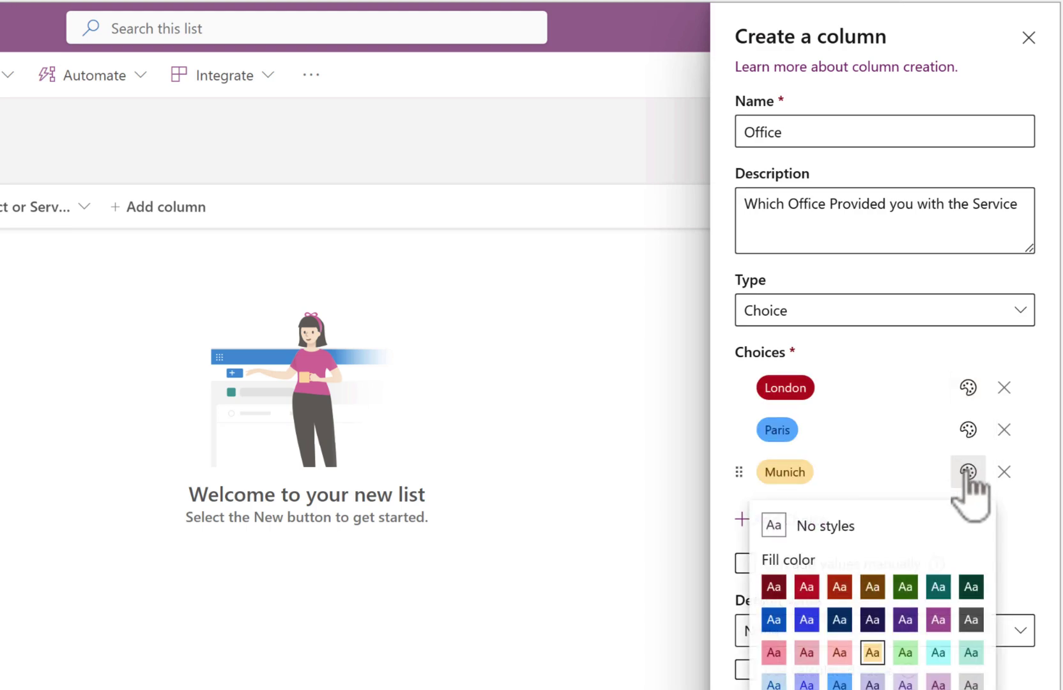
{"action": "left_click", "coordinate": [938, 644]}
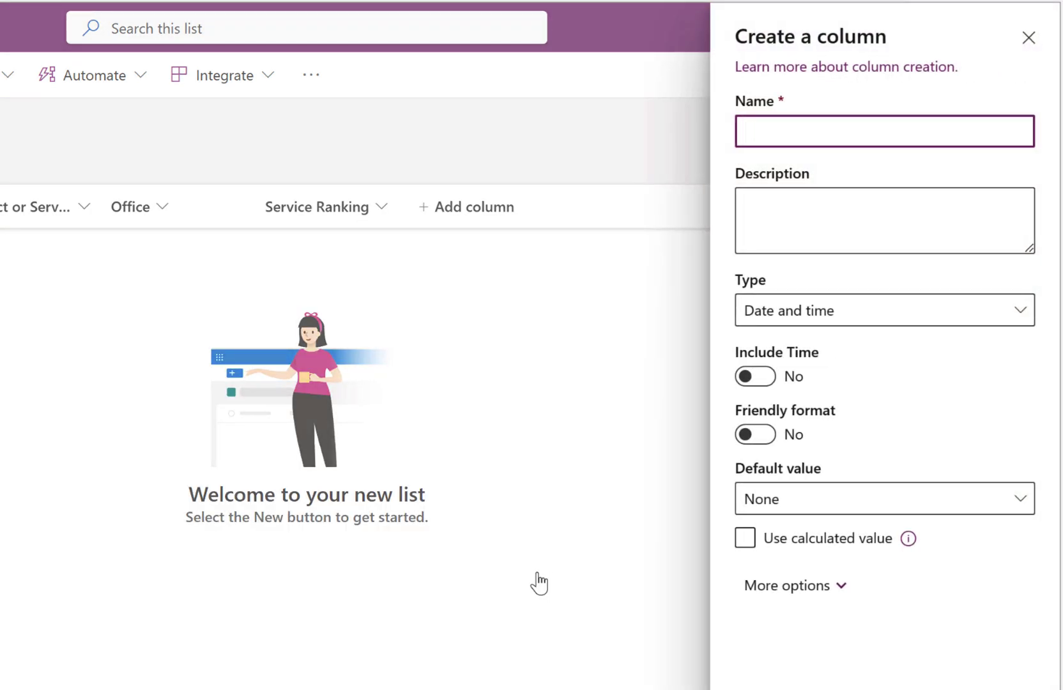
Step: Name the date column 'Feedback Date' with the description 'Date of Feedback'
{"action": "type", "text": "Feedback Date"}
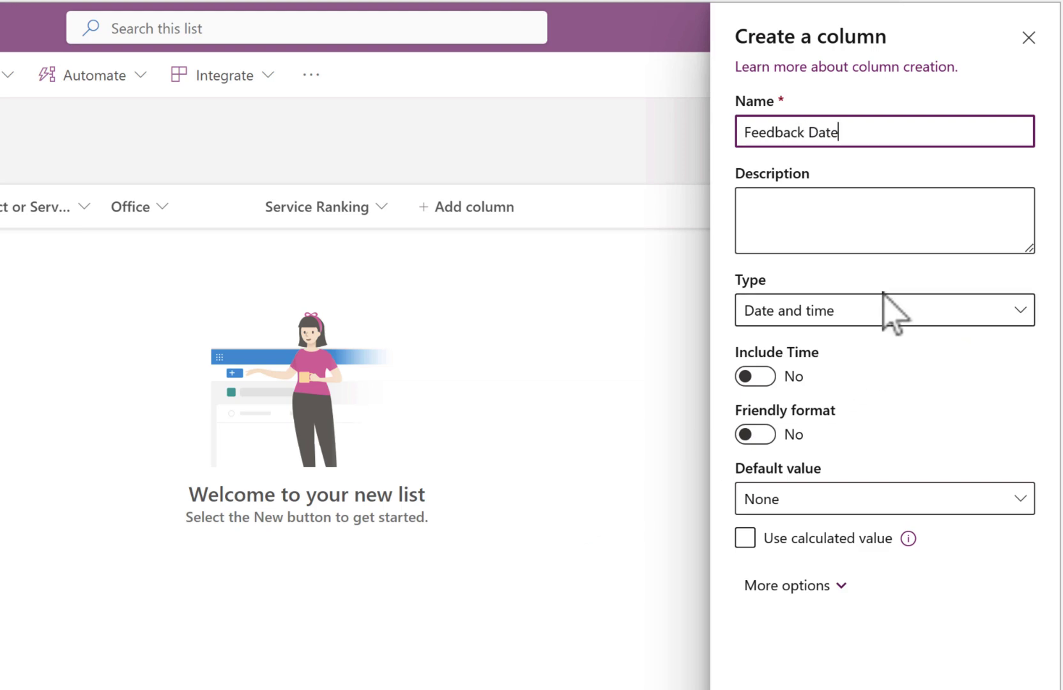
{"action": "left_click", "coordinate": [880, 242]}
{"action": "type", "text": "Date of Feedback"}
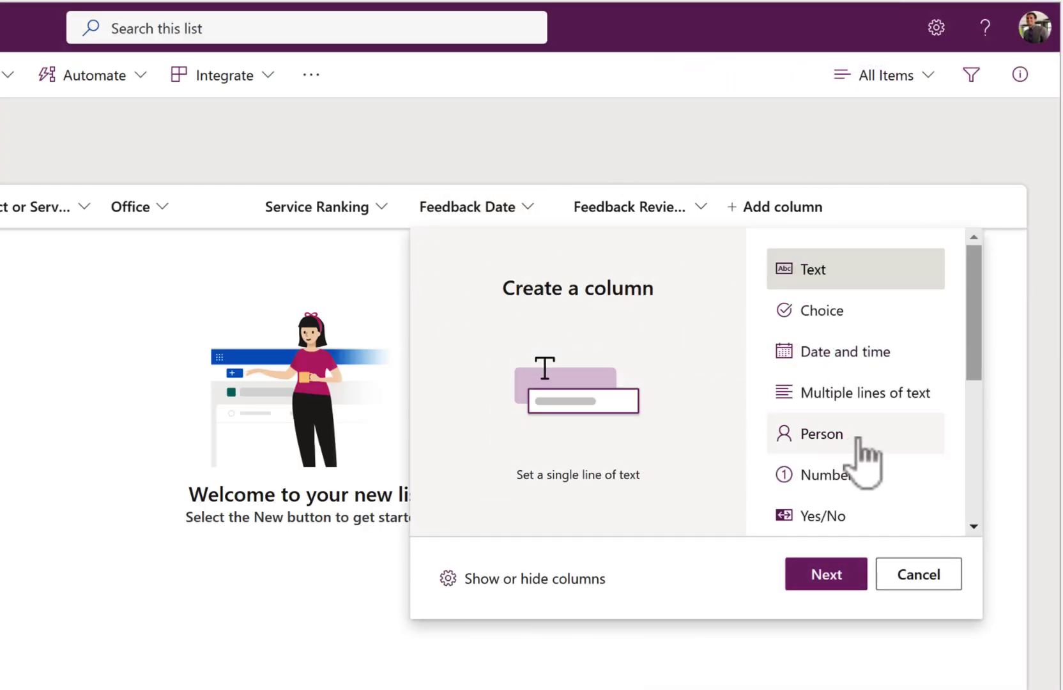
Step: Add the person column described 'Who Reviewed Comments' with profile photos shown
{"action": "left_click", "coordinate": [857, 439]}
{"action": "left_click", "coordinate": [829, 574]}
{"action": "left_click", "coordinate": [825, 453]}
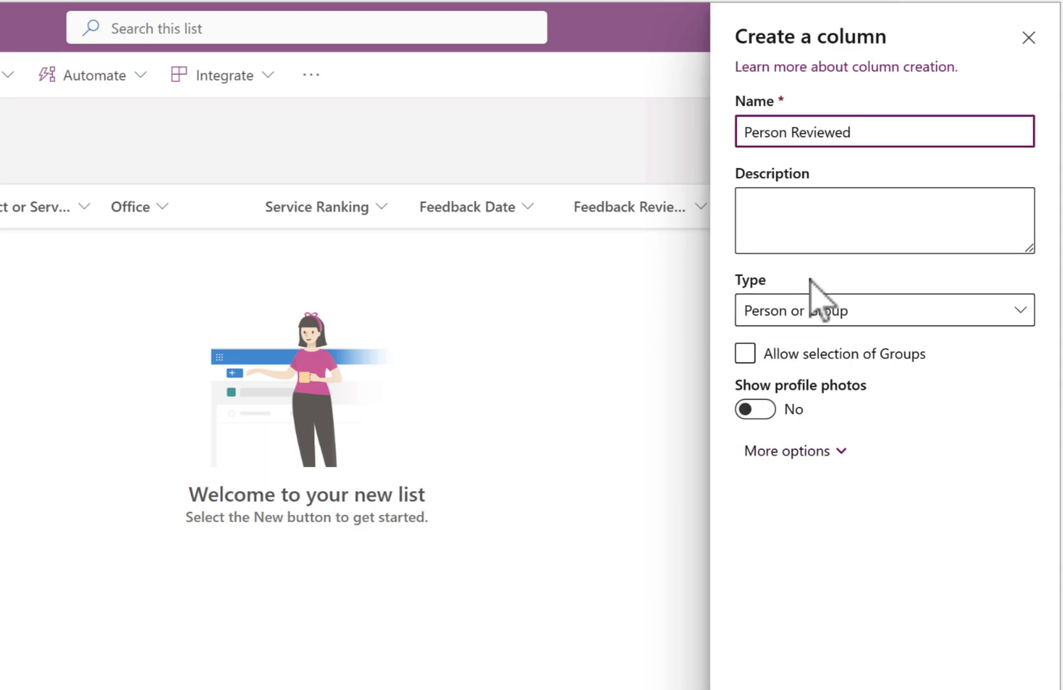
{"action": "left_click", "coordinate": [828, 245]}
{"action": "type", "text": "Who Reviewe"}
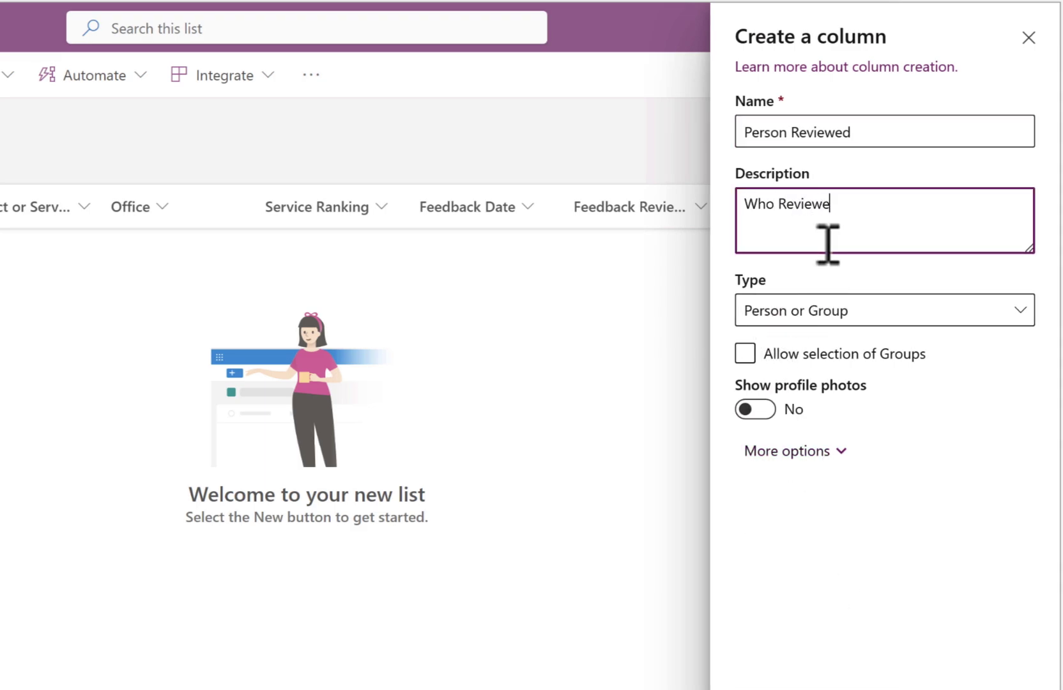
{"action": "type", "text": "d Comments"}
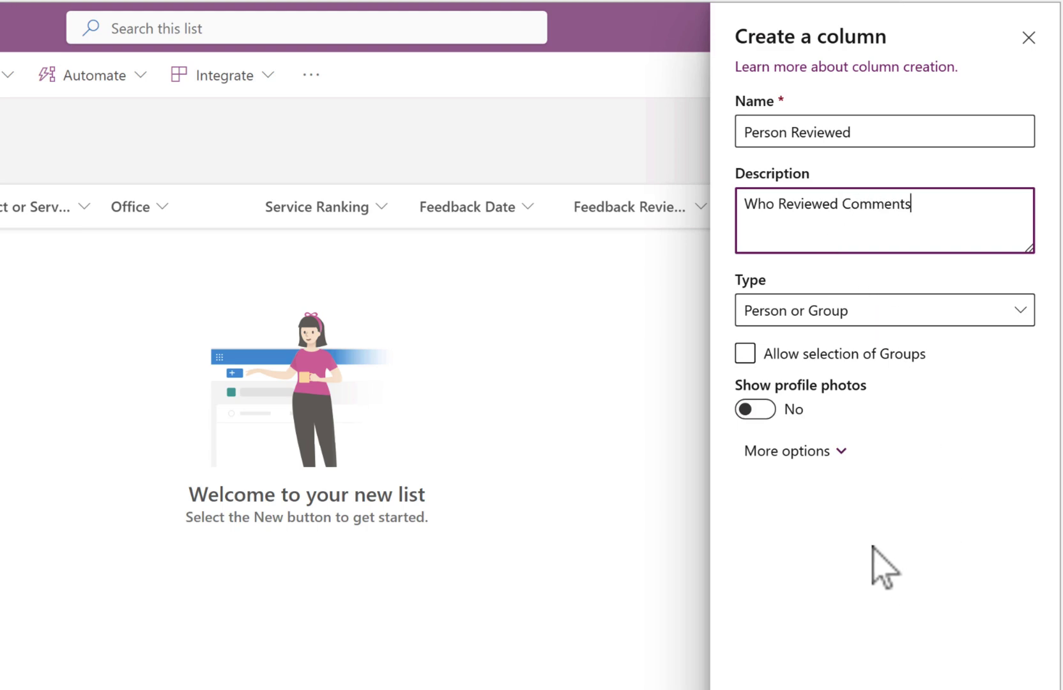
{"action": "left_click", "coordinate": [825, 455]}
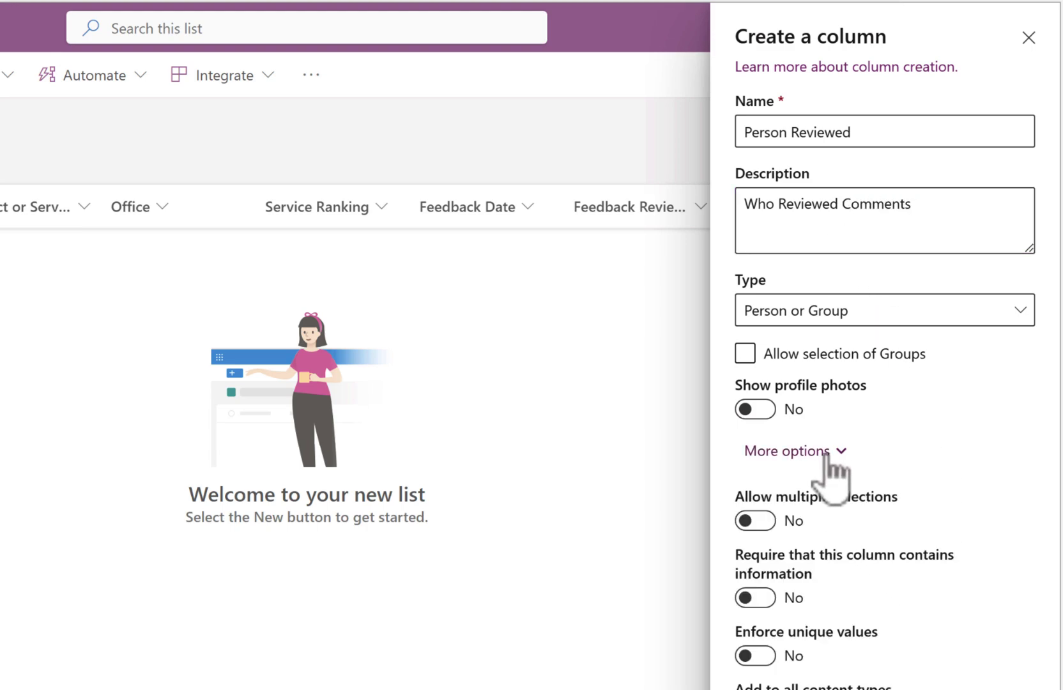
{"action": "left_click", "coordinate": [762, 411]}
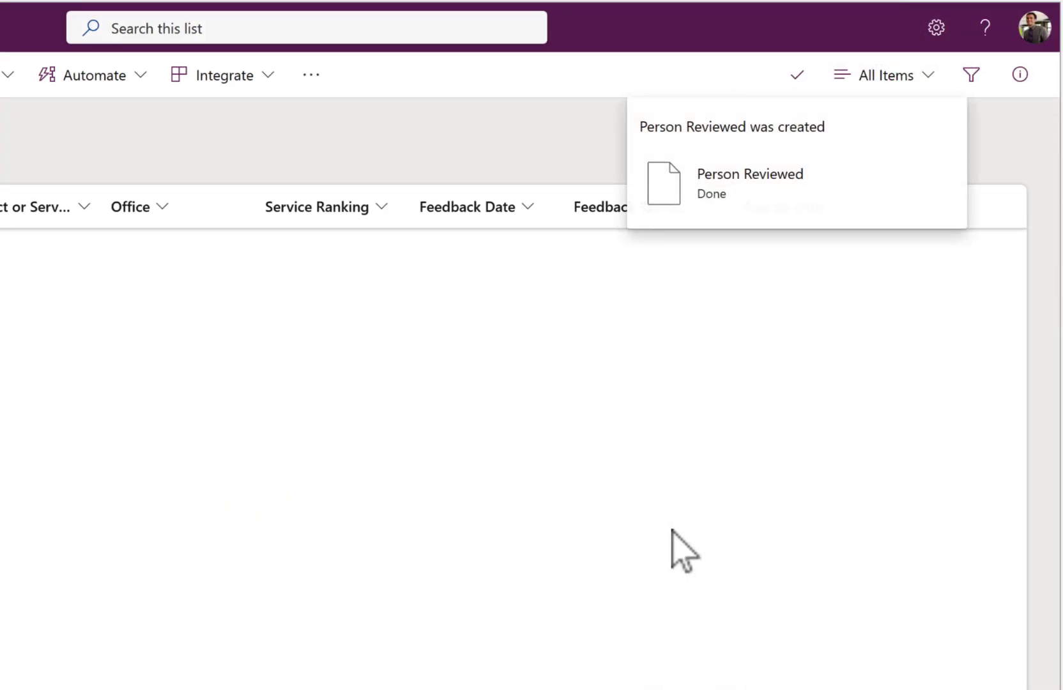
{"action": "left_click", "coordinate": [809, 102]}
{"action": "left_click", "coordinate": [1029, 37]}
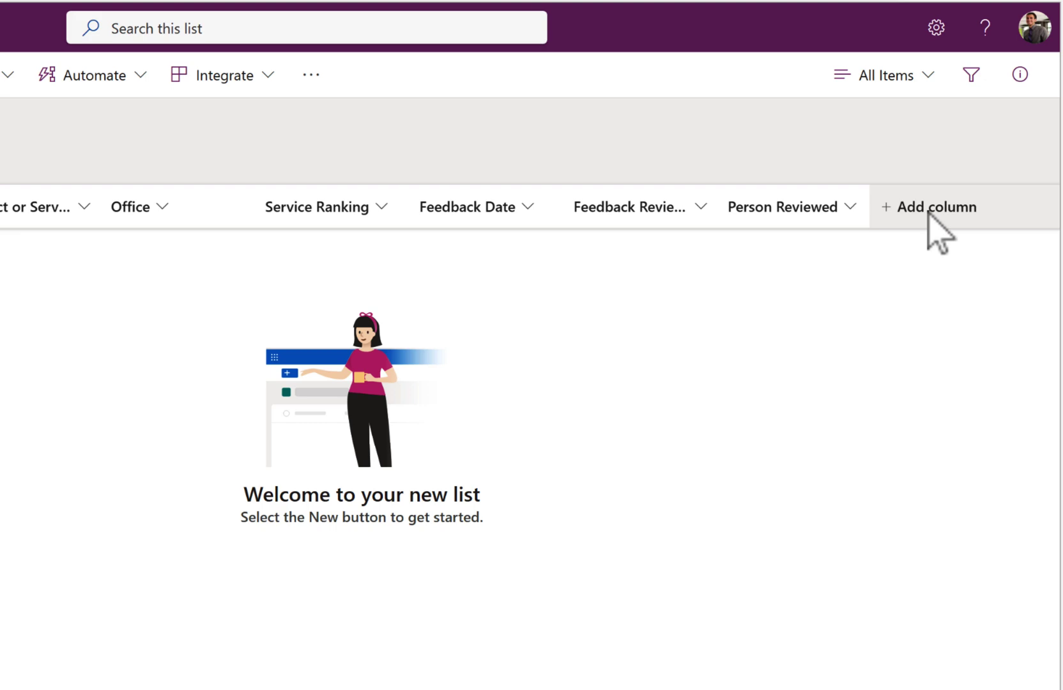
Step: Start a new item for customer 'Contoso Plc' with product 'Consultancy Services'
{"action": "key", "text": "alt+n"}
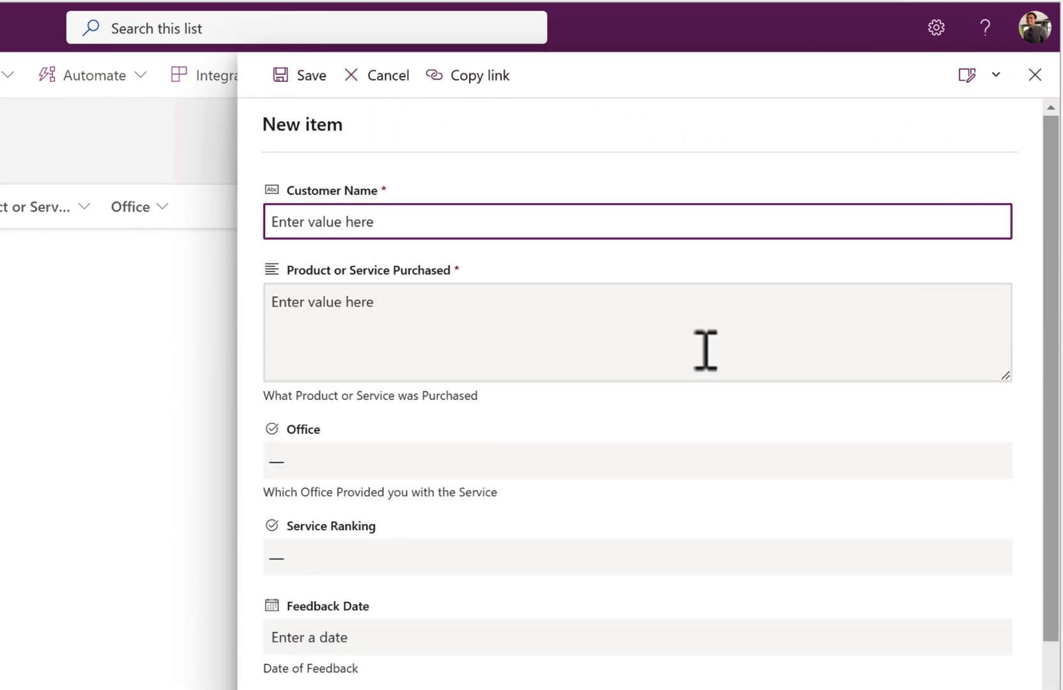
{"action": "type", "text": "Contoso Plc"}
{"action": "key", "text": "Tab"}
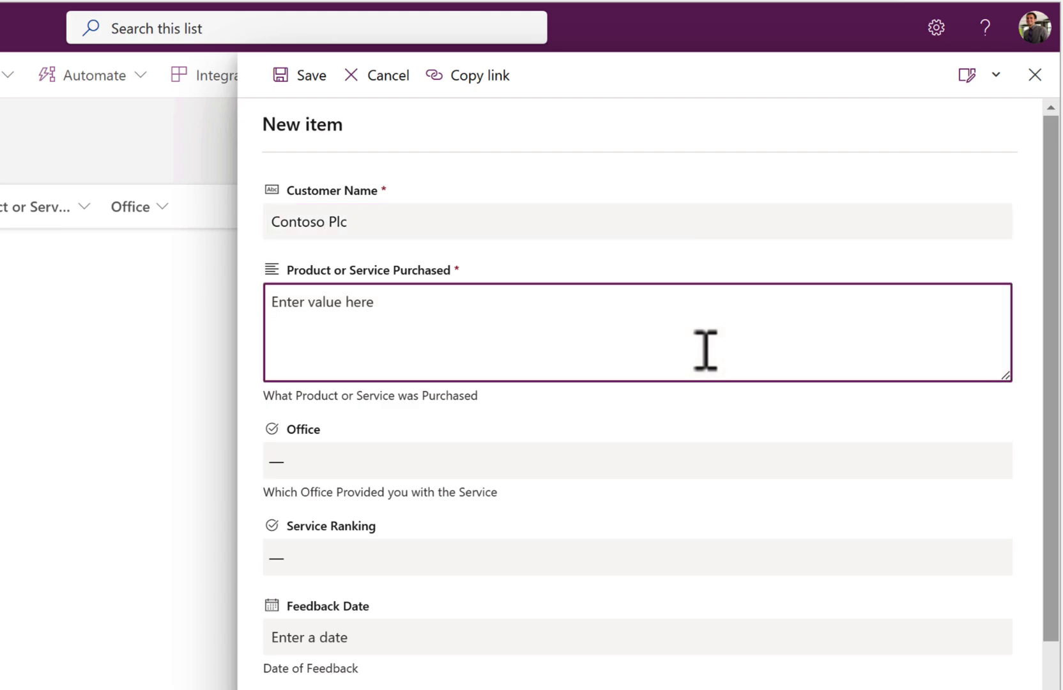
{"action": "type", "text": "Cons"}
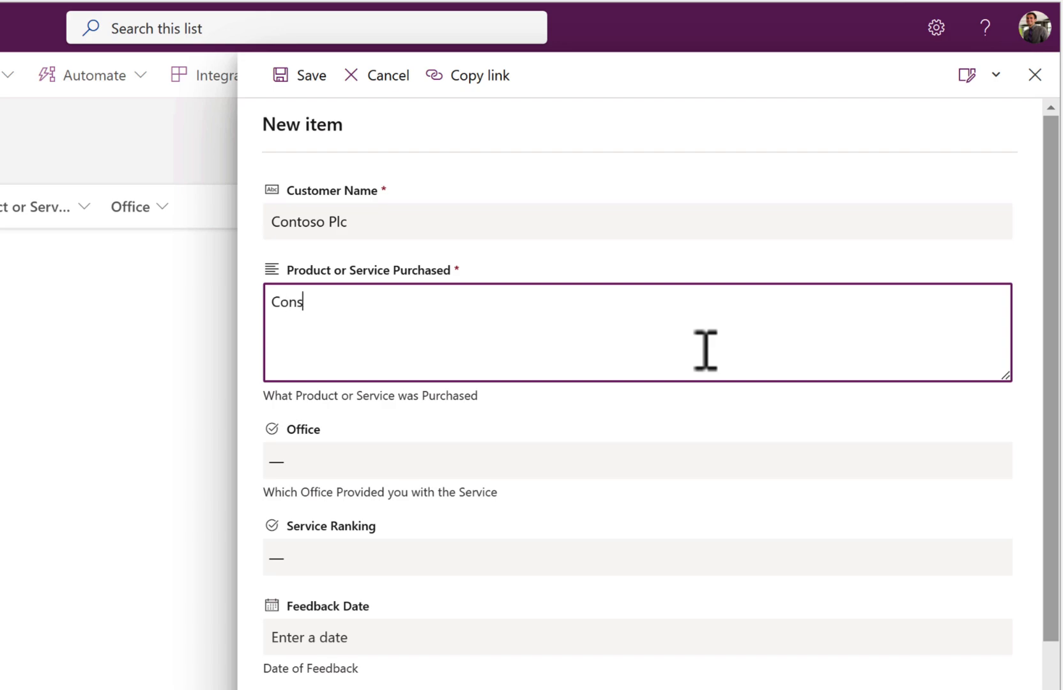
{"action": "type", "text": "ultancy Services"}
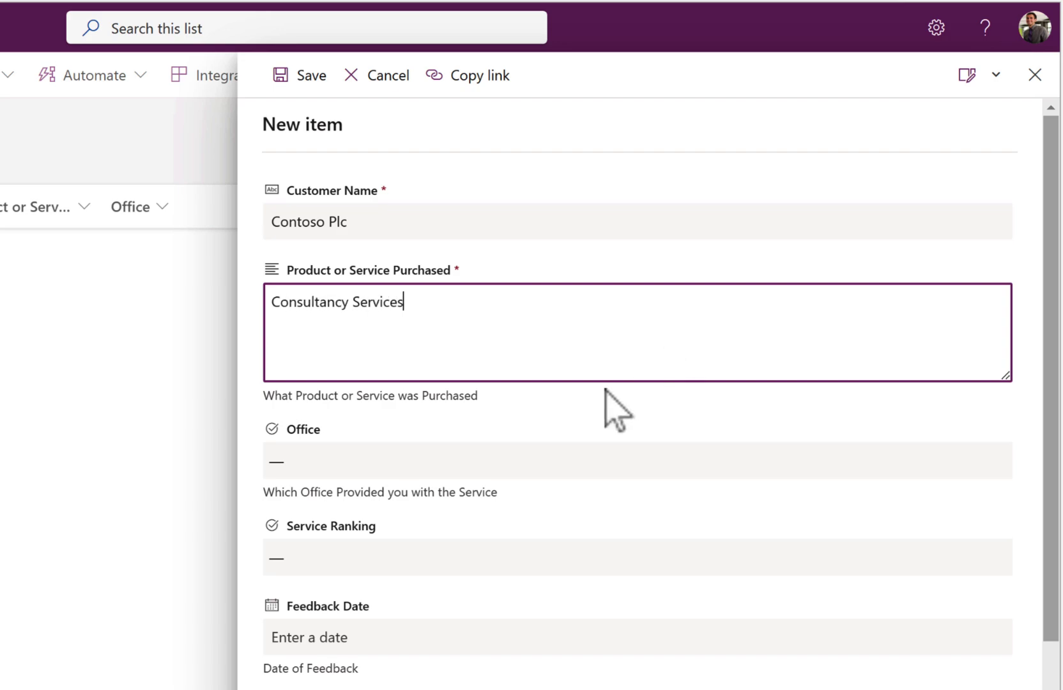
Step: Set Office to London, Service Ranking to Excellent, and Feedback Date to 06/03/2023
{"action": "left_click", "coordinate": [518, 461]}
{"action": "left_click", "coordinate": [327, 525]}
{"action": "left_click", "coordinate": [388, 565]}
{"action": "left_click", "coordinate": [323, 630]}
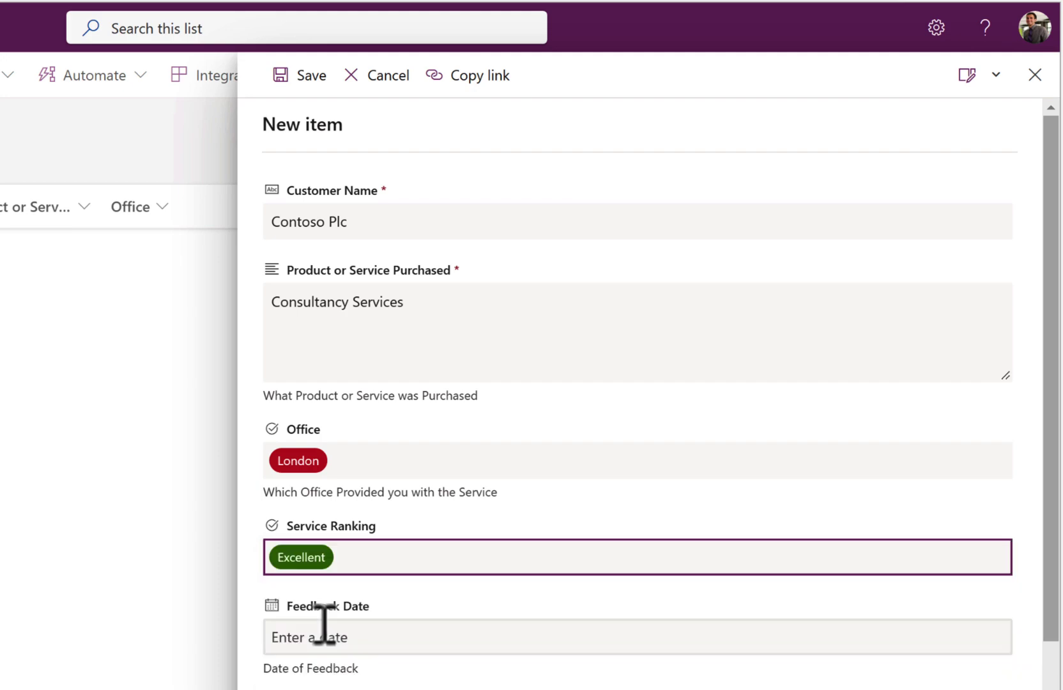
{"action": "left_click", "coordinate": [384, 640]}
{"action": "left_click", "coordinate": [302, 480]}
{"action": "scroll", "coordinate": [461, 562], "scroll_direction": "down", "scroll_amount": 4}
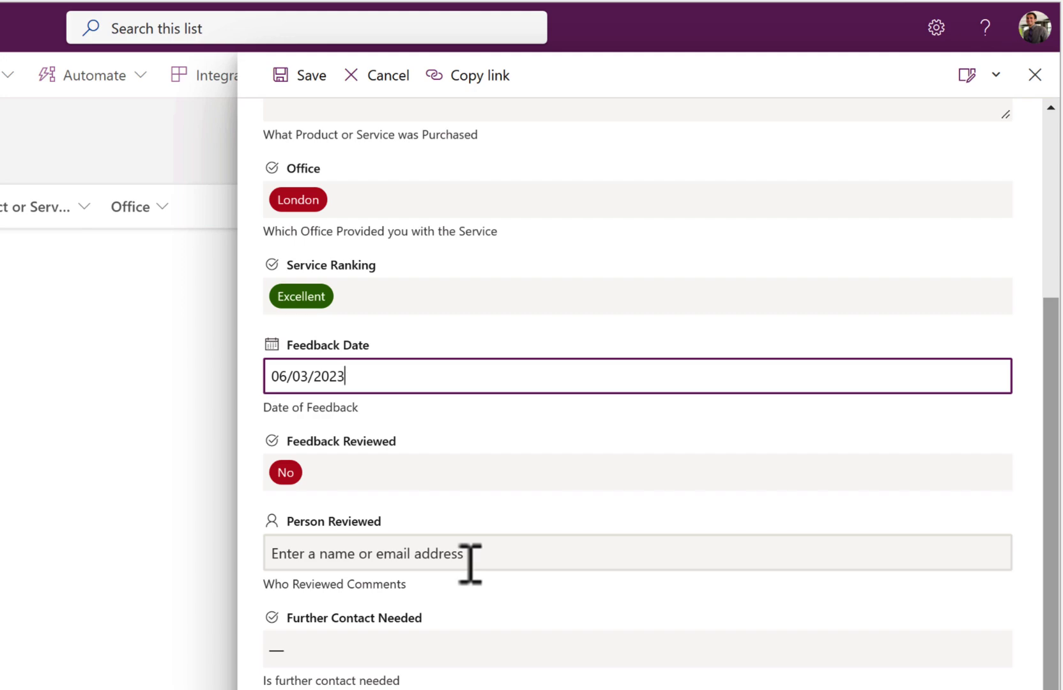
Step: Assign the reviewer from the directory and set Further Contact Needed to No
{"action": "left_click", "coordinate": [470, 564]}
{"action": "type", "text": "alex"}
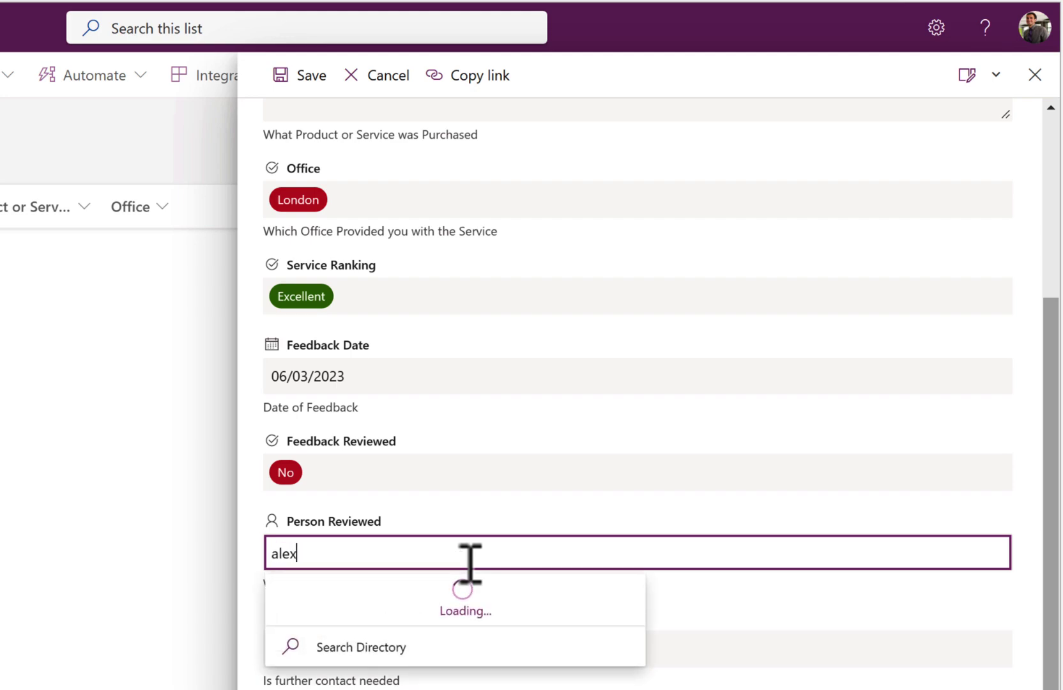
{"action": "left_click", "coordinate": [445, 604]}
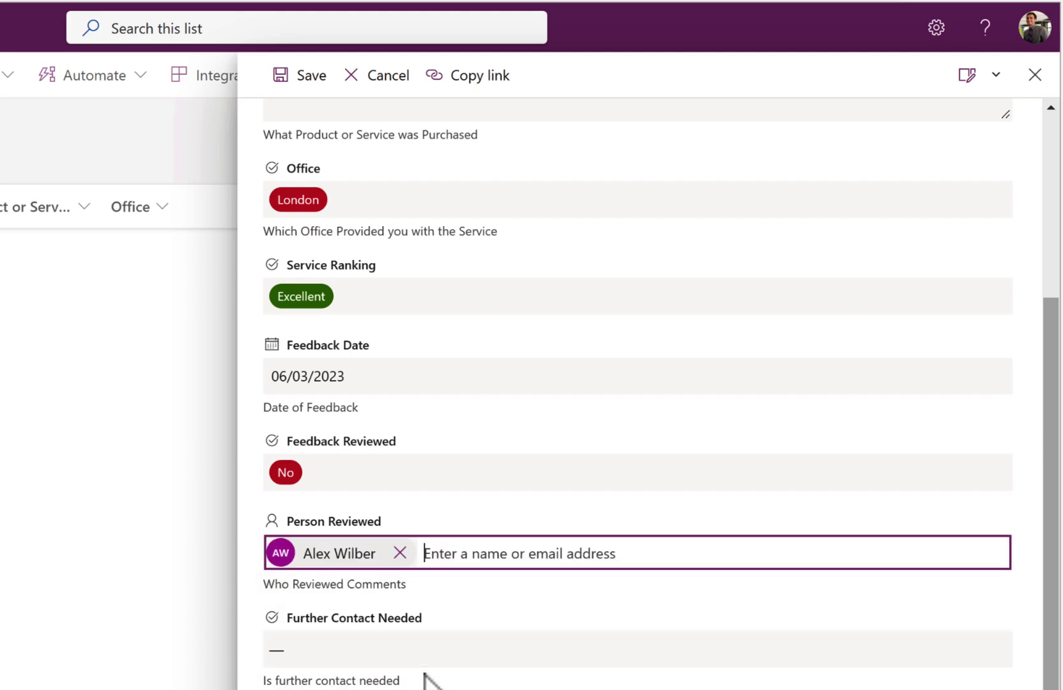
{"action": "left_click", "coordinate": [443, 662]}
{"action": "left_click", "coordinate": [443, 685]}
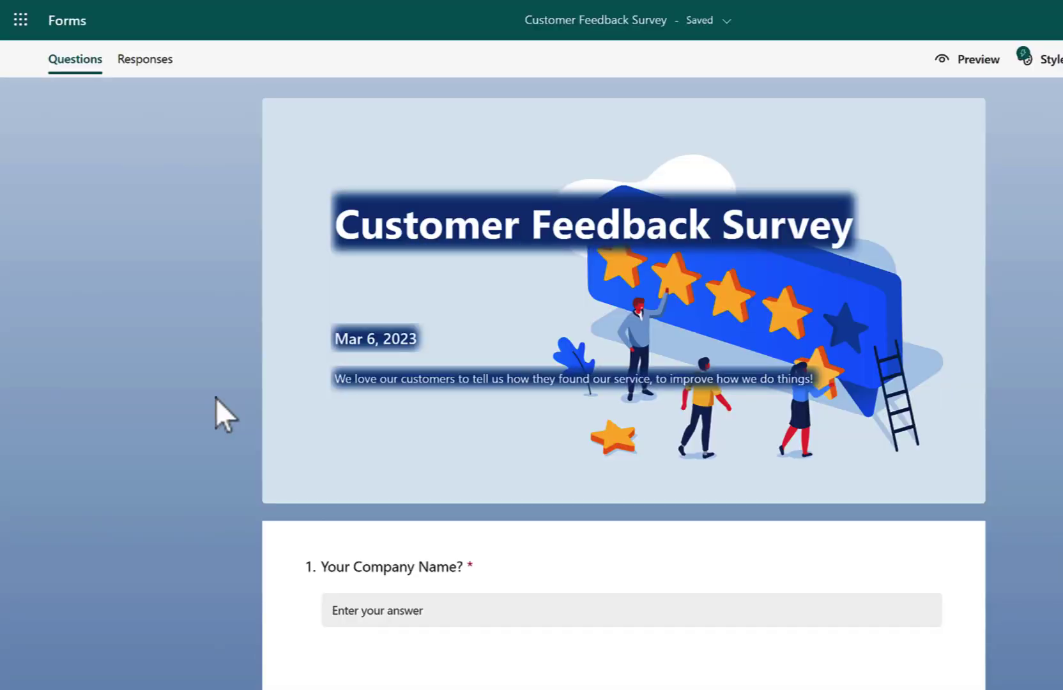
Step: Scroll through the Customer Feedback Survey questions in Microsoft Forms
{"action": "scroll", "coordinate": [215, 397], "scroll_direction": "down", "scroll_amount": 4}
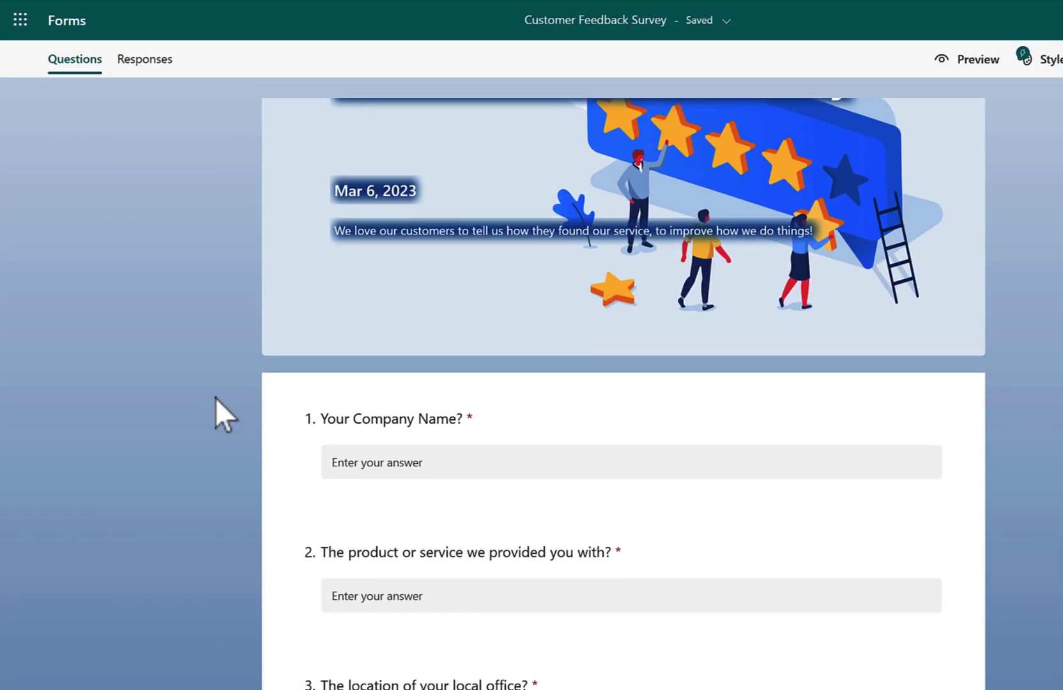
{"action": "scroll", "coordinate": [215, 399], "scroll_direction": "down", "scroll_amount": 3}
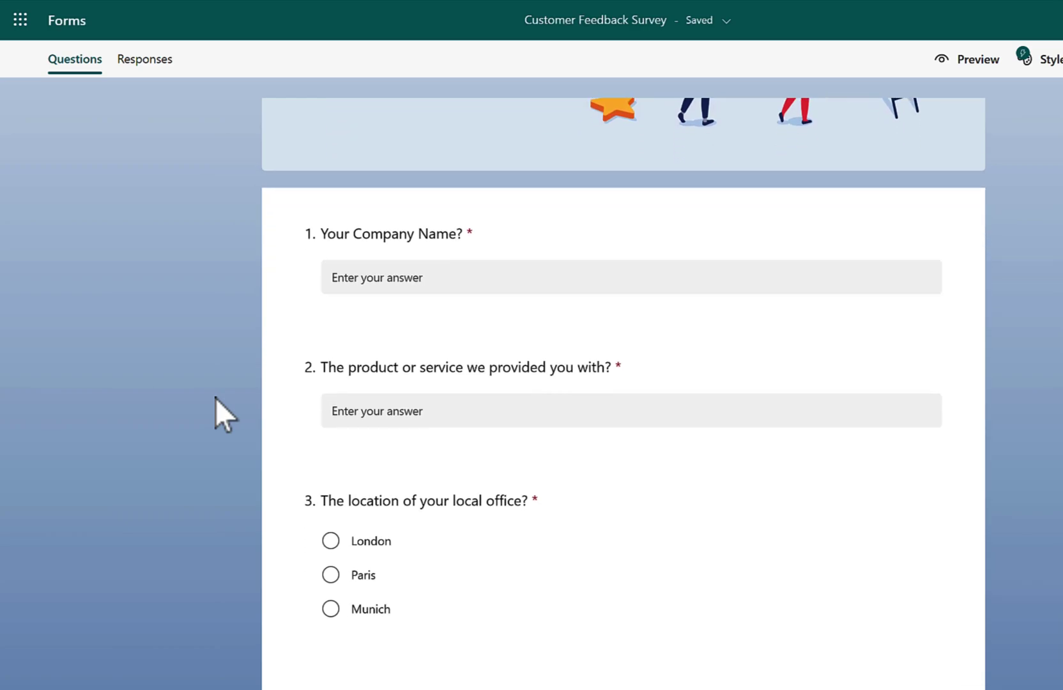
{"action": "scroll", "coordinate": [215, 398], "scroll_direction": "down", "scroll_amount": 3}
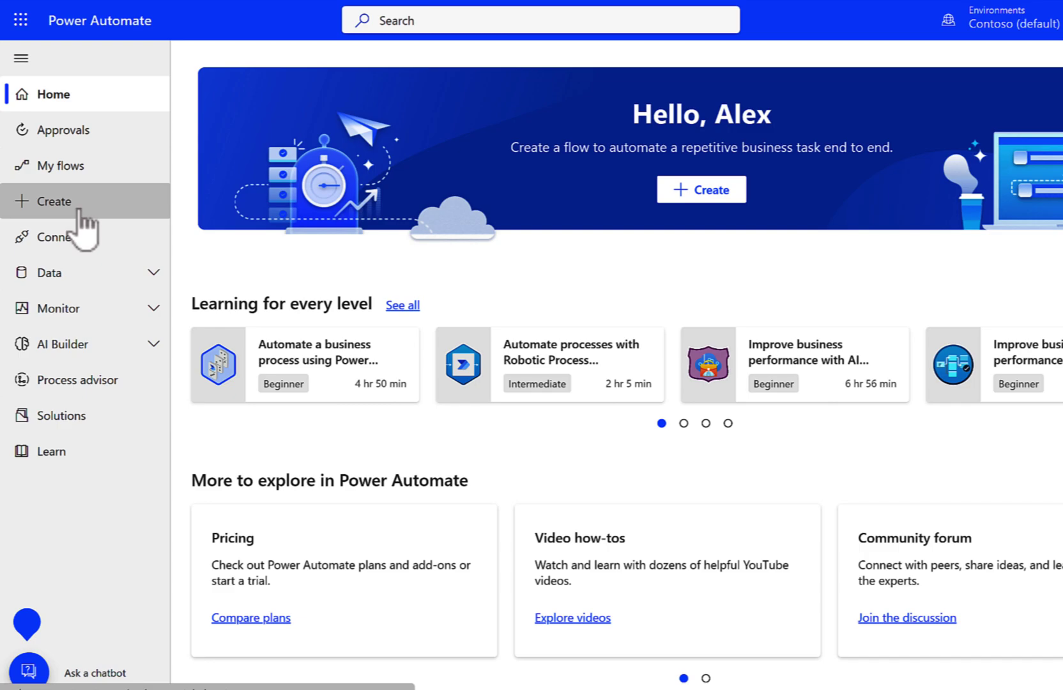
Step: Build a flow triggered by Microsoft Forms 'When a new response is submitted' and search Forms actions next
{"action": "left_click", "coordinate": [80, 209]}
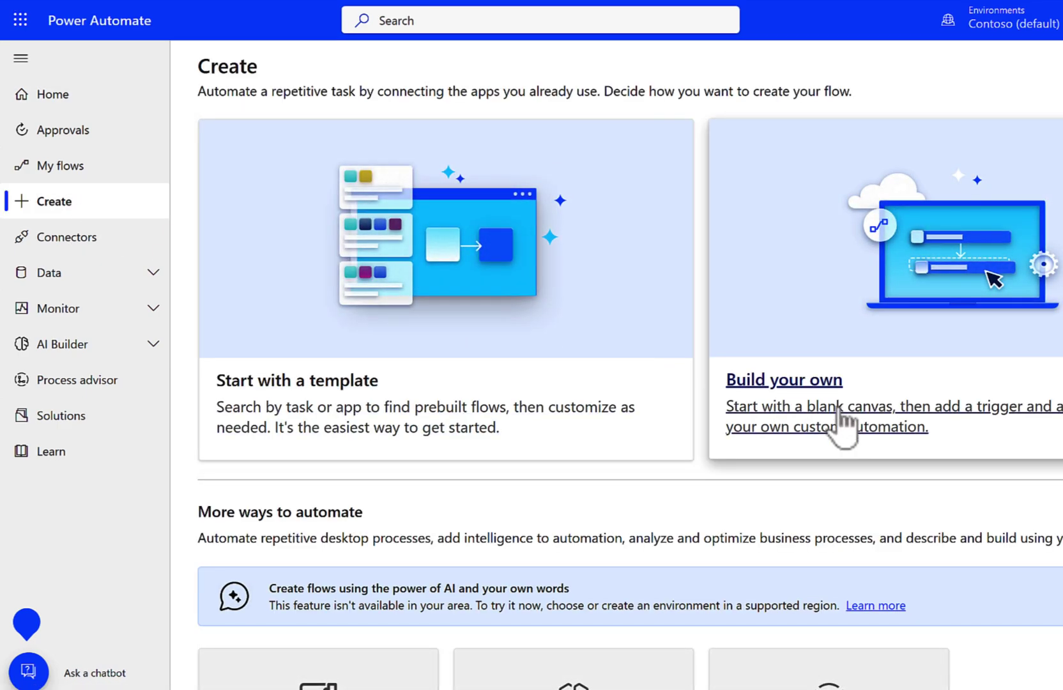
{"action": "left_click", "coordinate": [840, 409]}
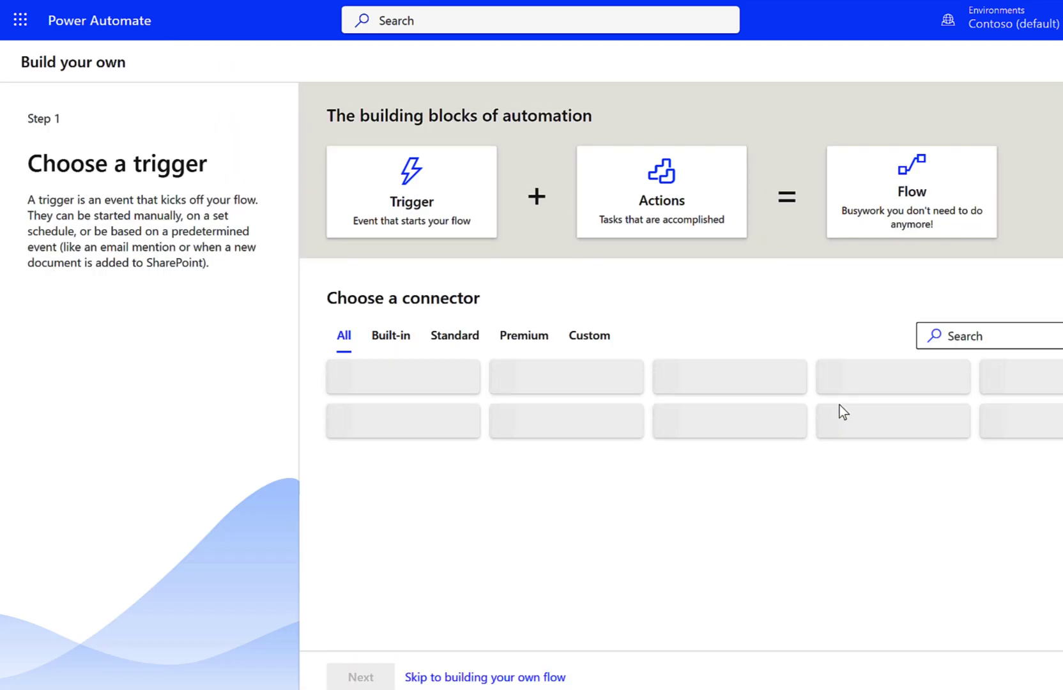
{"action": "left_click", "coordinate": [1037, 342]}
{"action": "type", "text": "forms"}
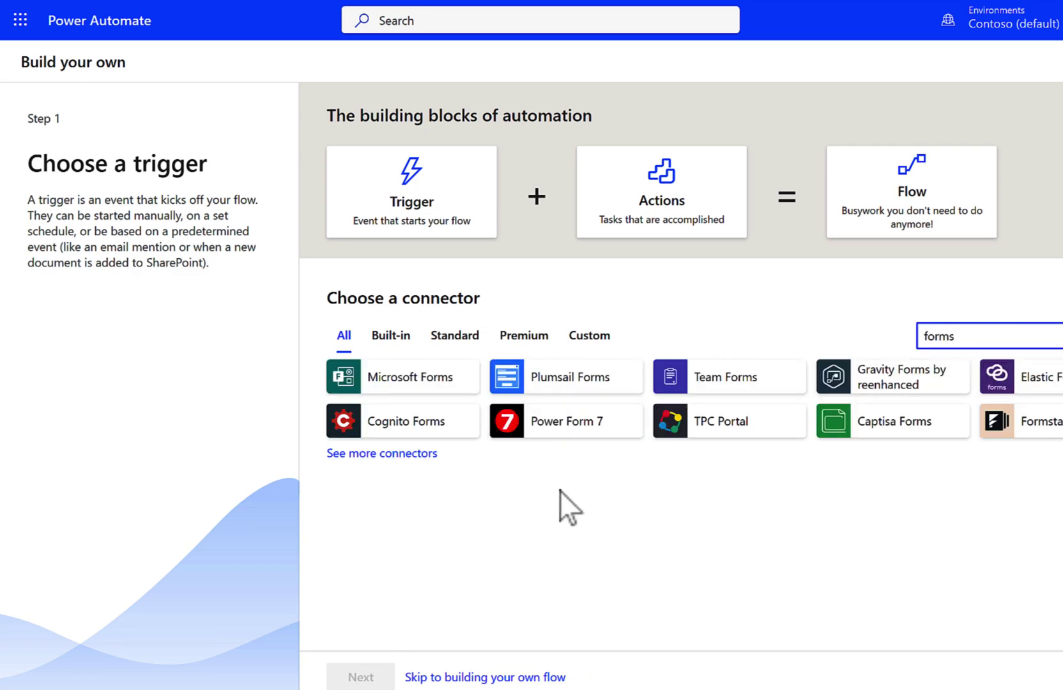
{"action": "left_click", "coordinate": [420, 389]}
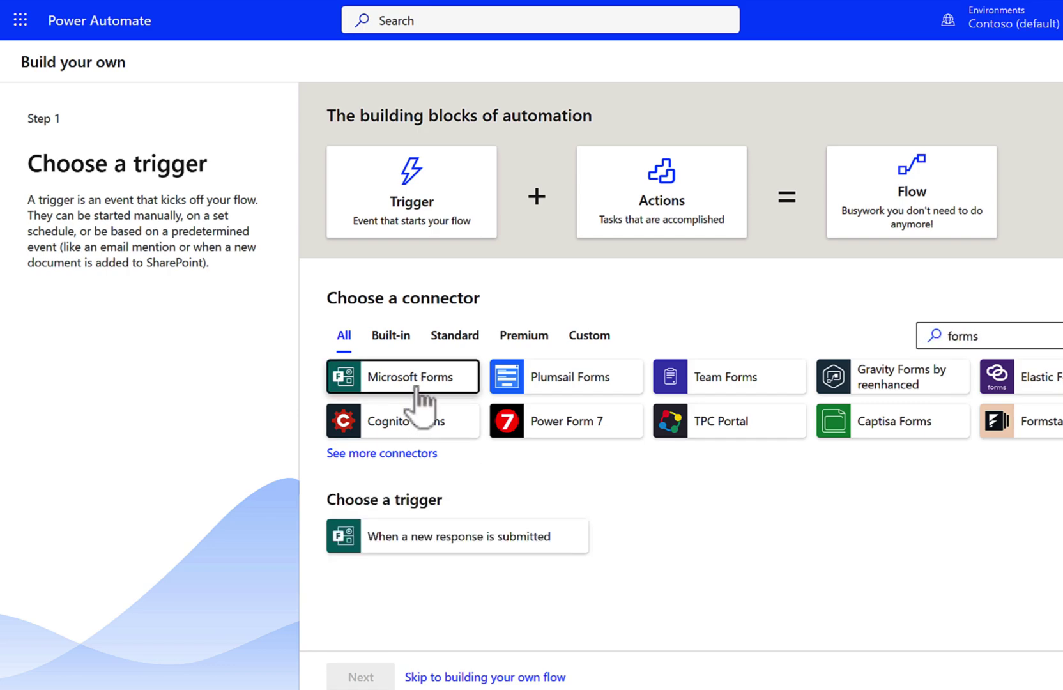
{"action": "left_click", "coordinate": [471, 549]}
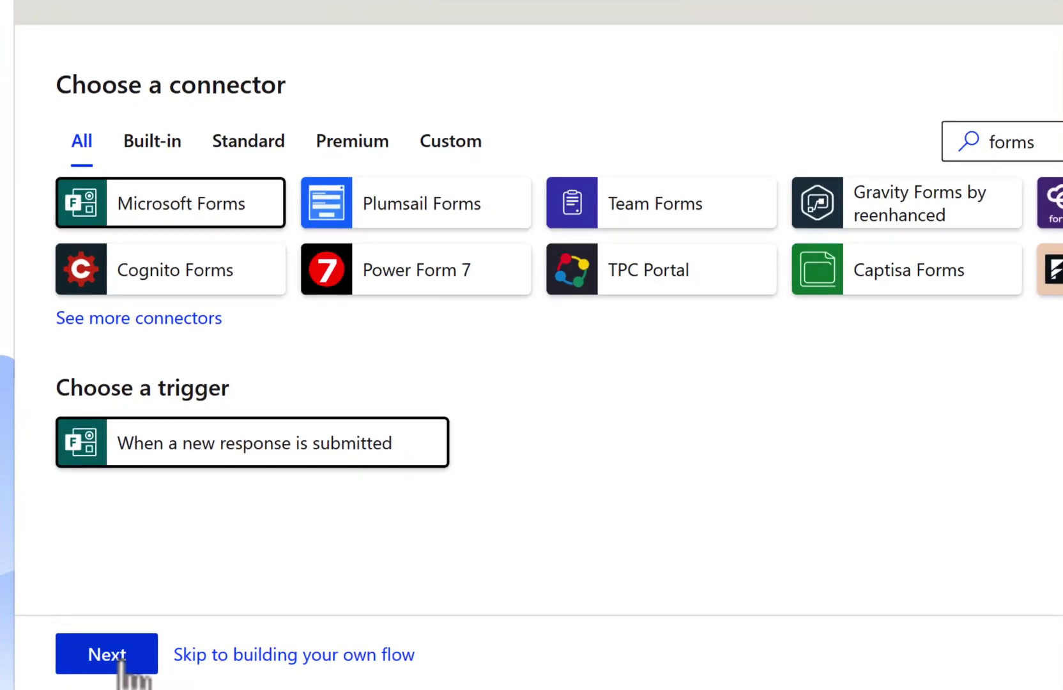
{"action": "left_click", "coordinate": [119, 662]}
{"action": "left_click", "coordinate": [1058, 243]}
{"action": "type", "text": "Forms"}
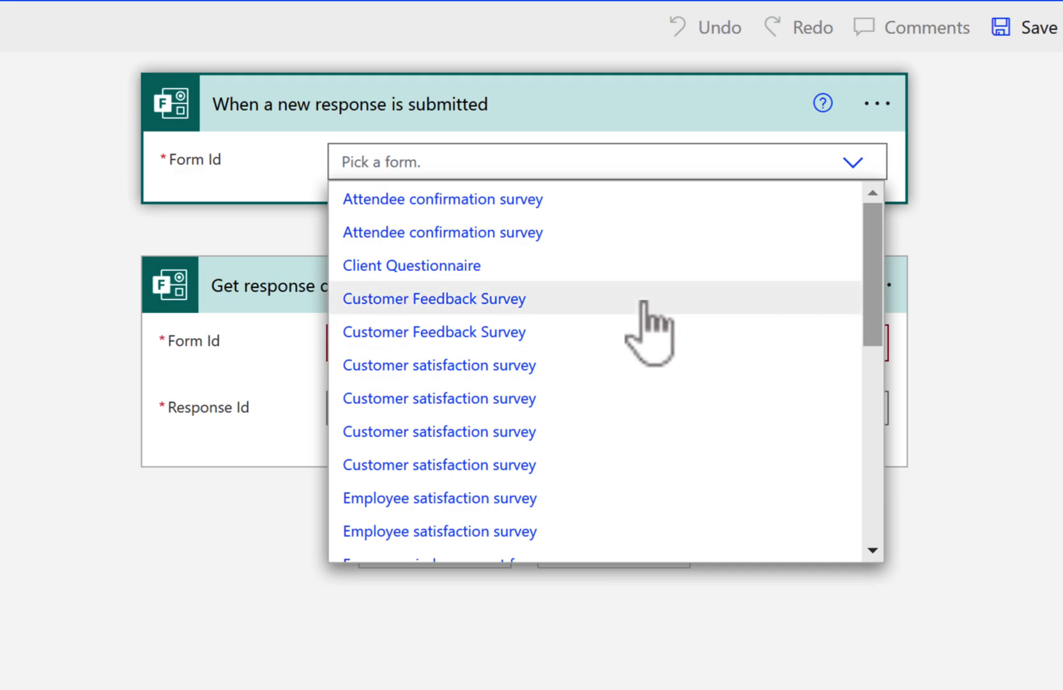
Step: Point both Form Id fields at Customer Feedback Survey and map the trigger's Response Id
{"action": "left_click", "coordinate": [645, 301]}
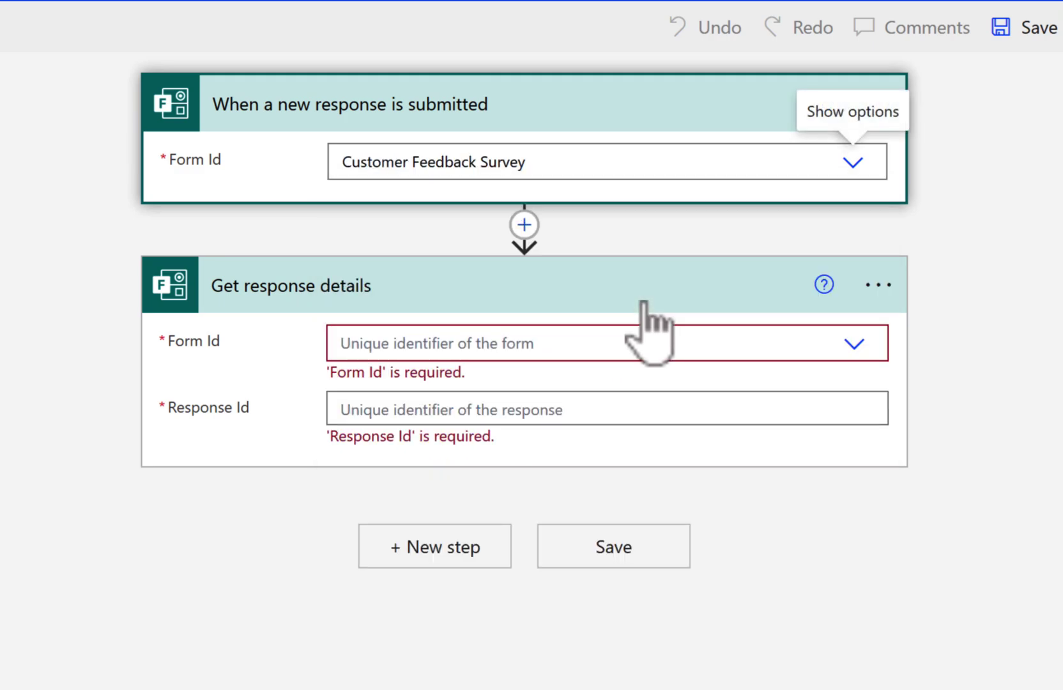
{"action": "left_click", "coordinate": [737, 344]}
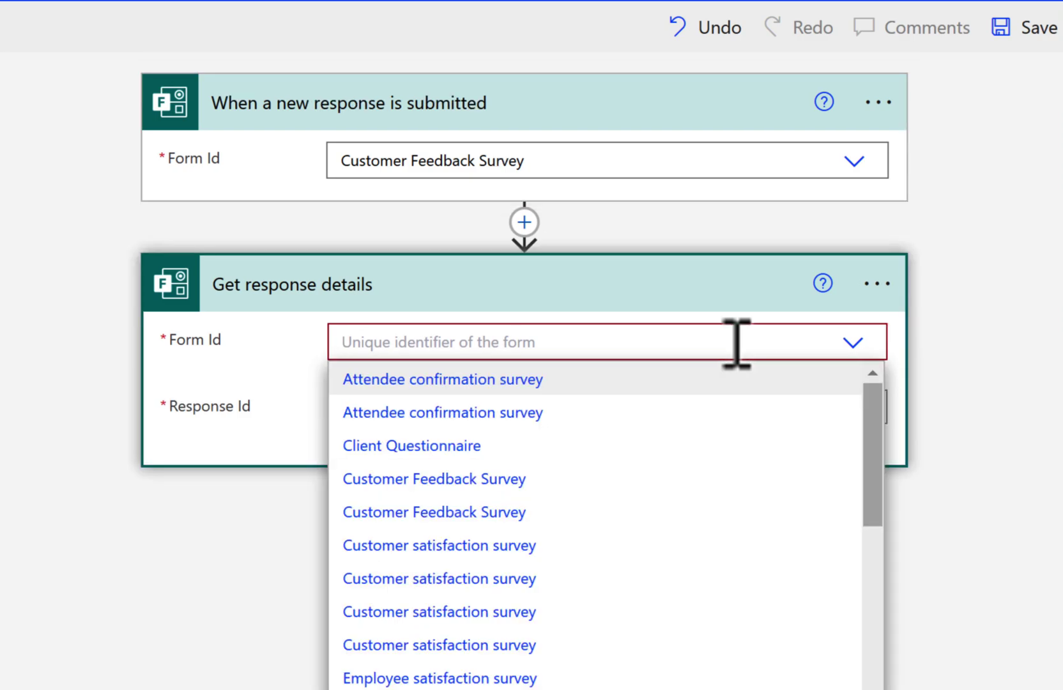
{"action": "left_click", "coordinate": [573, 478]}
{"action": "left_click", "coordinate": [511, 389]}
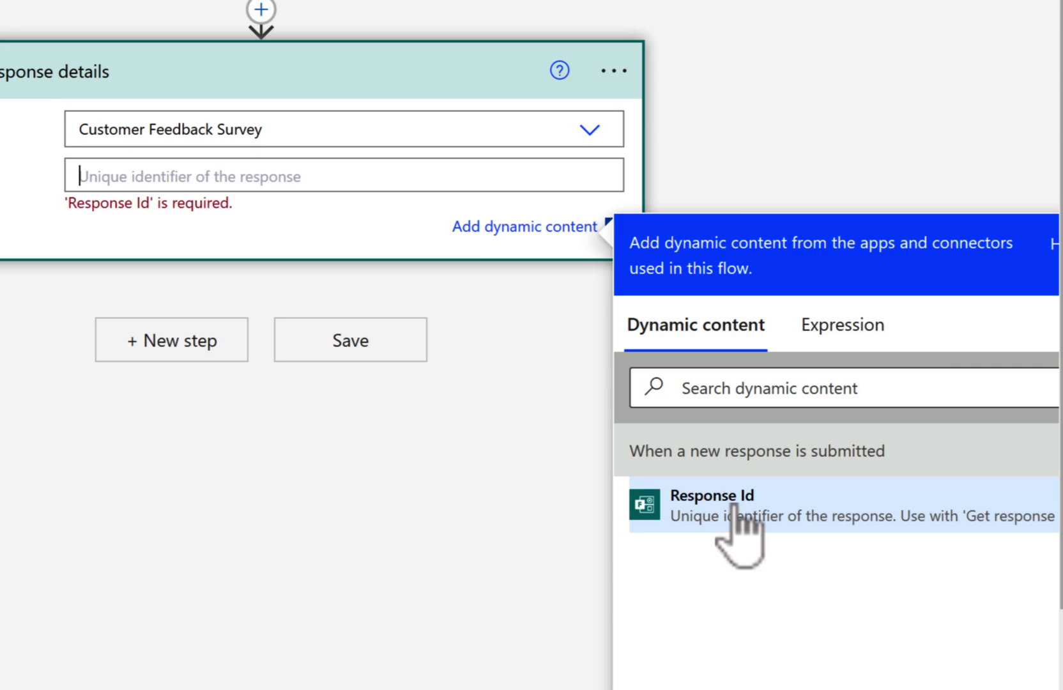
{"action": "left_click", "coordinate": [733, 505]}
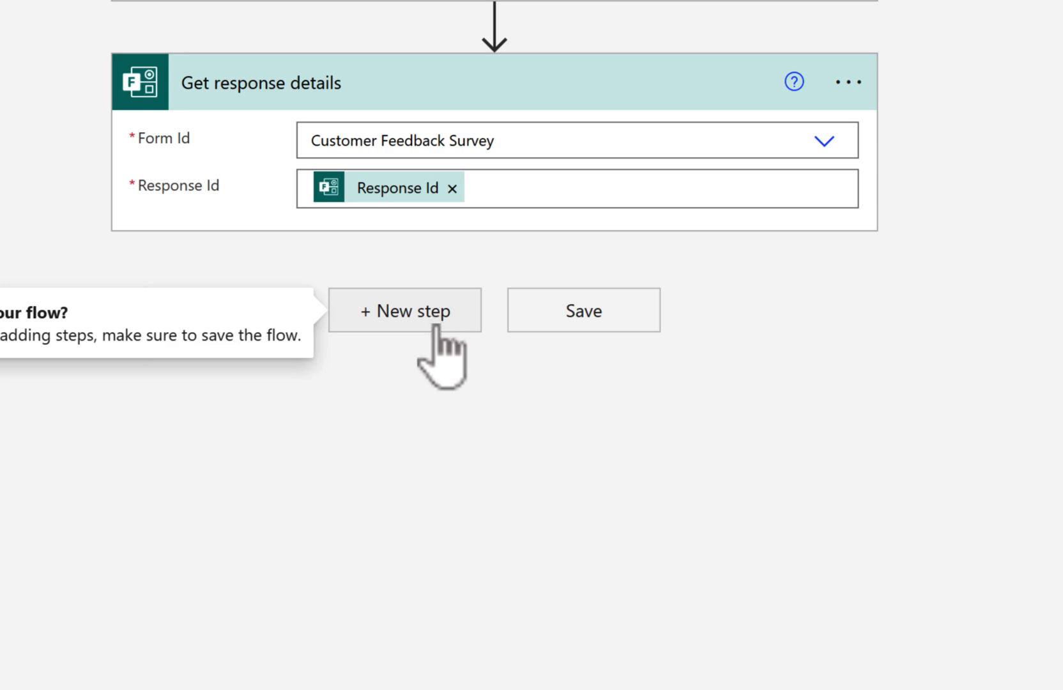
Step: Add a SharePoint Create item step for Global Sales' Customer Feedback list, showing advanced options
{"action": "left_click", "coordinate": [437, 326]}
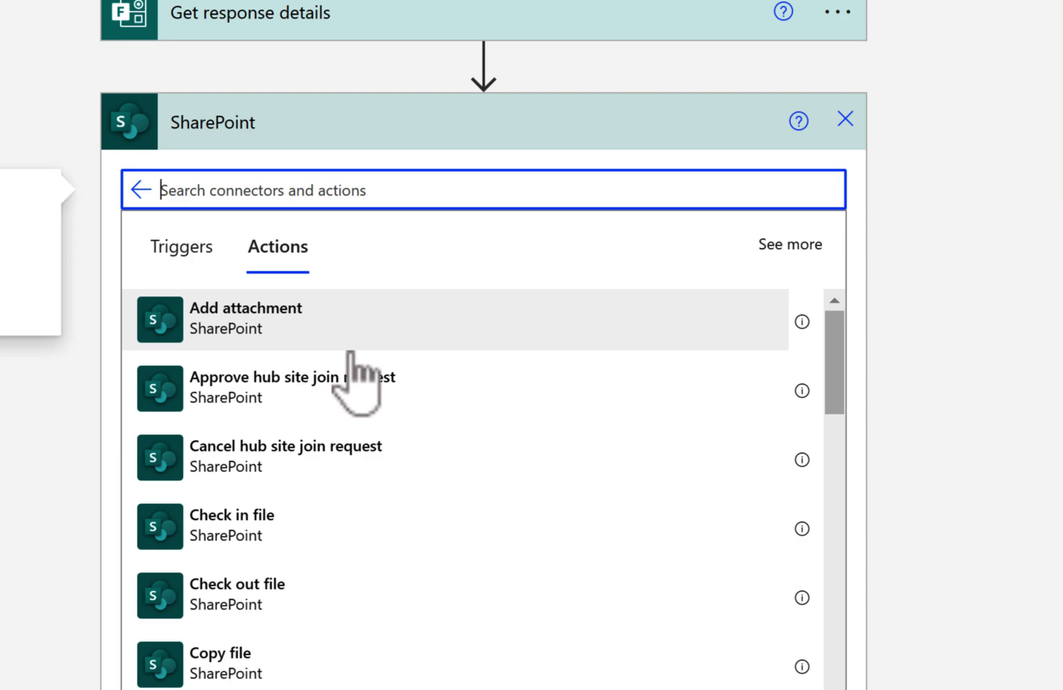
{"action": "left_click", "coordinate": [31, 601]}
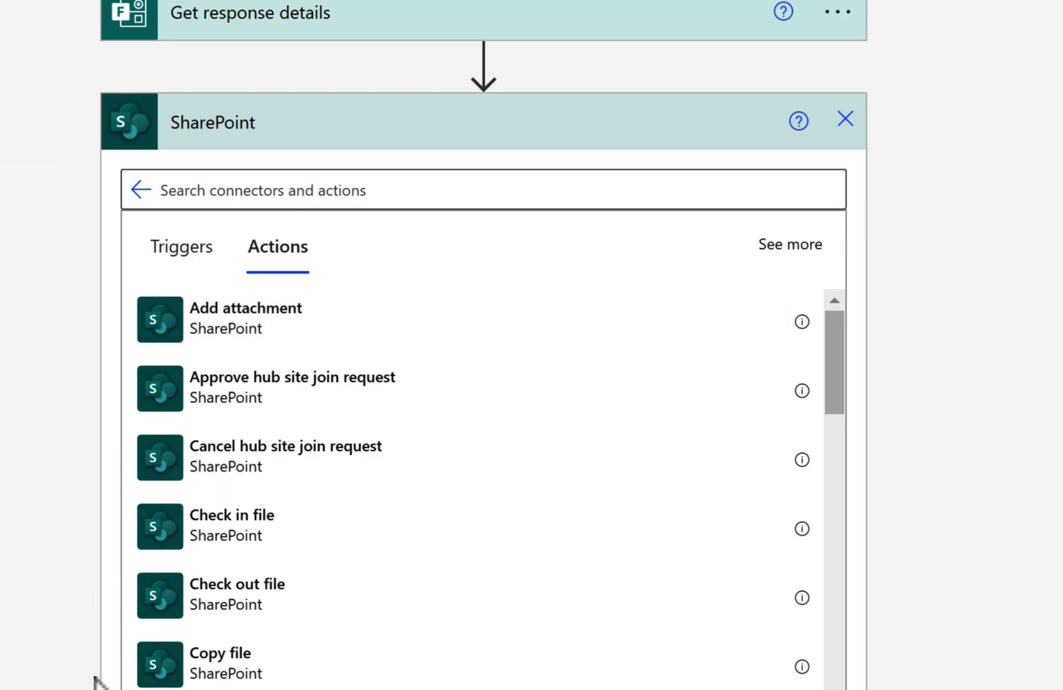
{"action": "scroll", "coordinate": [95, 683], "scroll_direction": "down", "scroll_amount": 3}
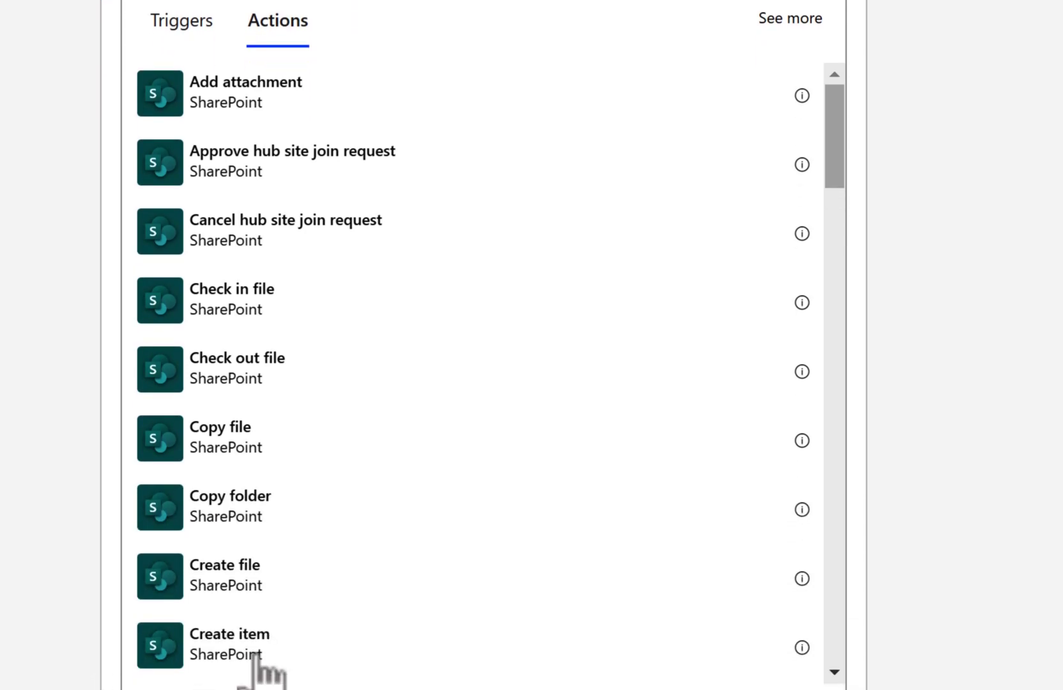
{"action": "left_click", "coordinate": [453, 654]}
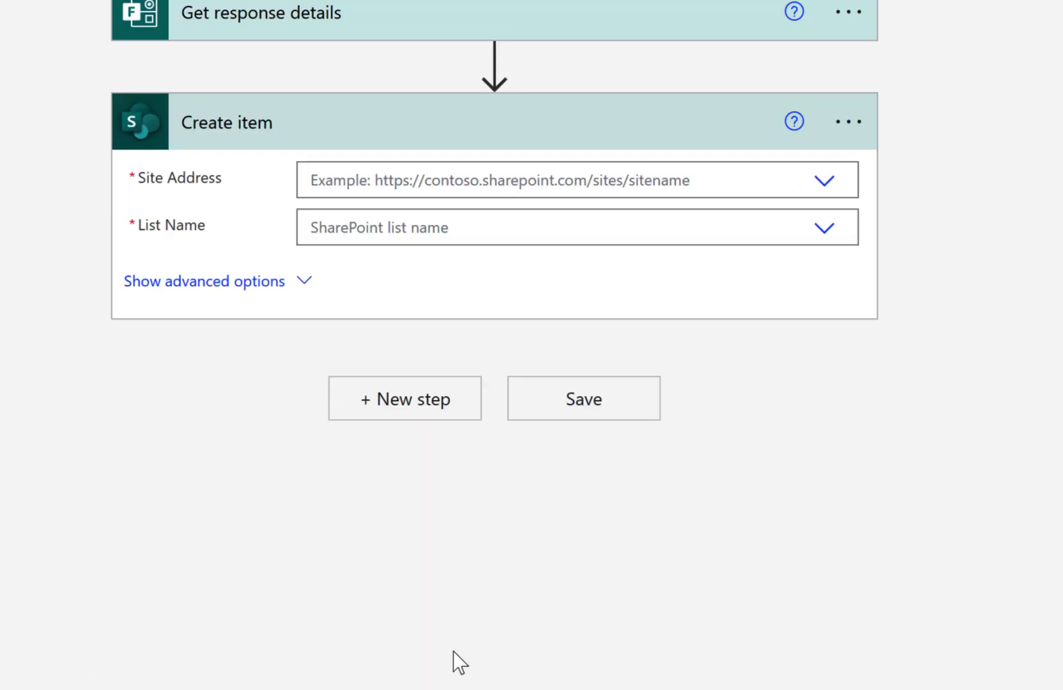
{"action": "left_click", "coordinate": [833, 192]}
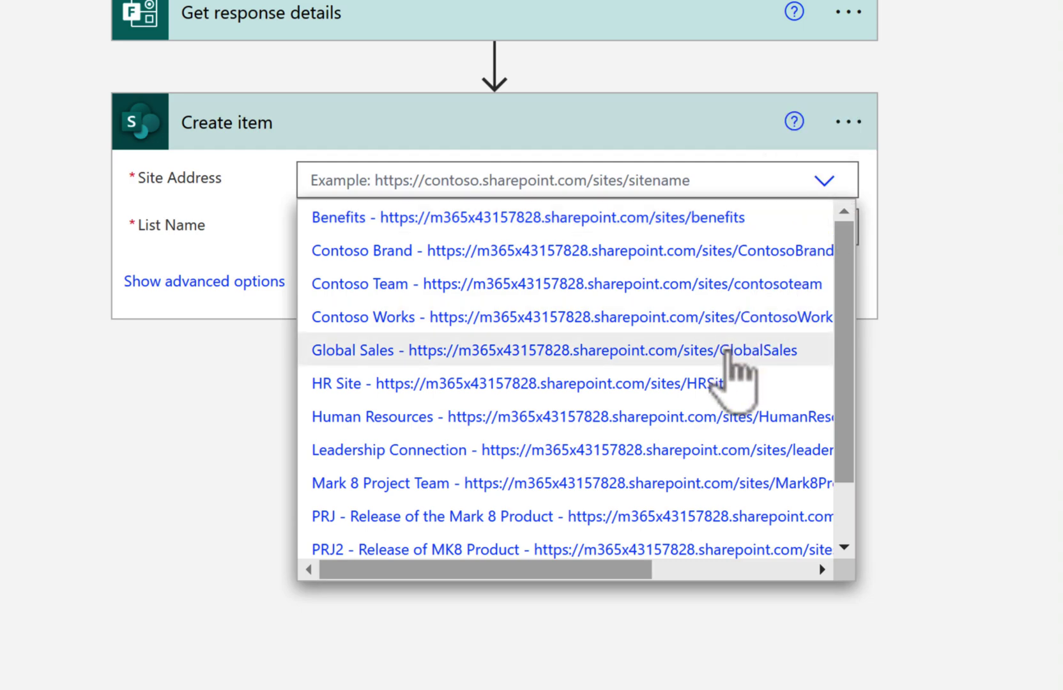
{"action": "left_click", "coordinate": [729, 351]}
{"action": "left_click", "coordinate": [509, 241]}
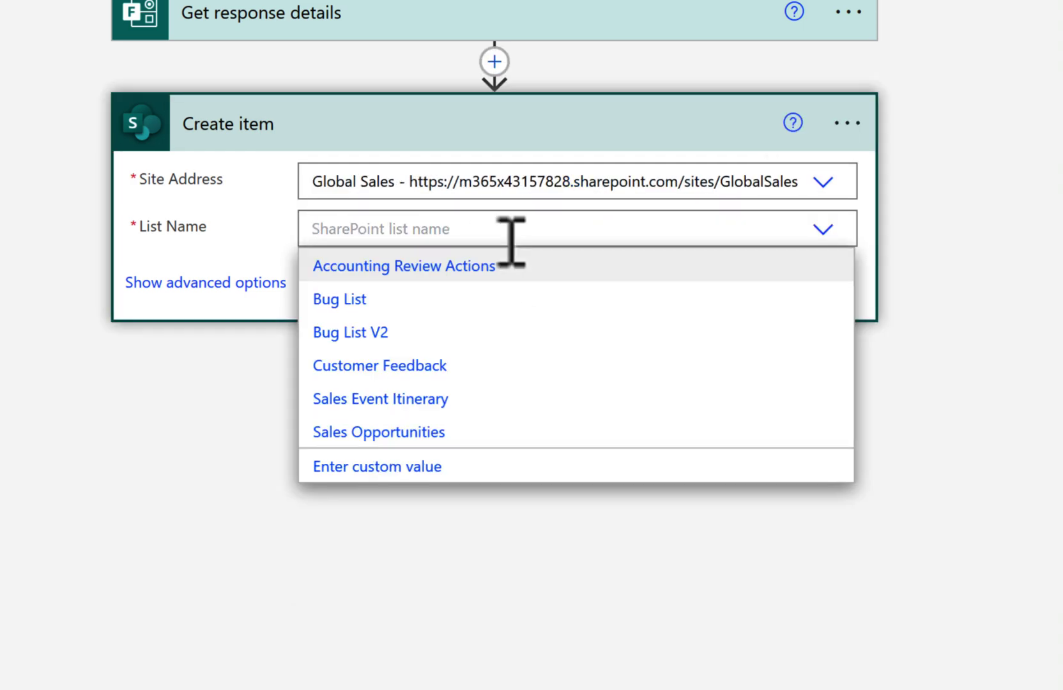
{"action": "left_click", "coordinate": [499, 373]}
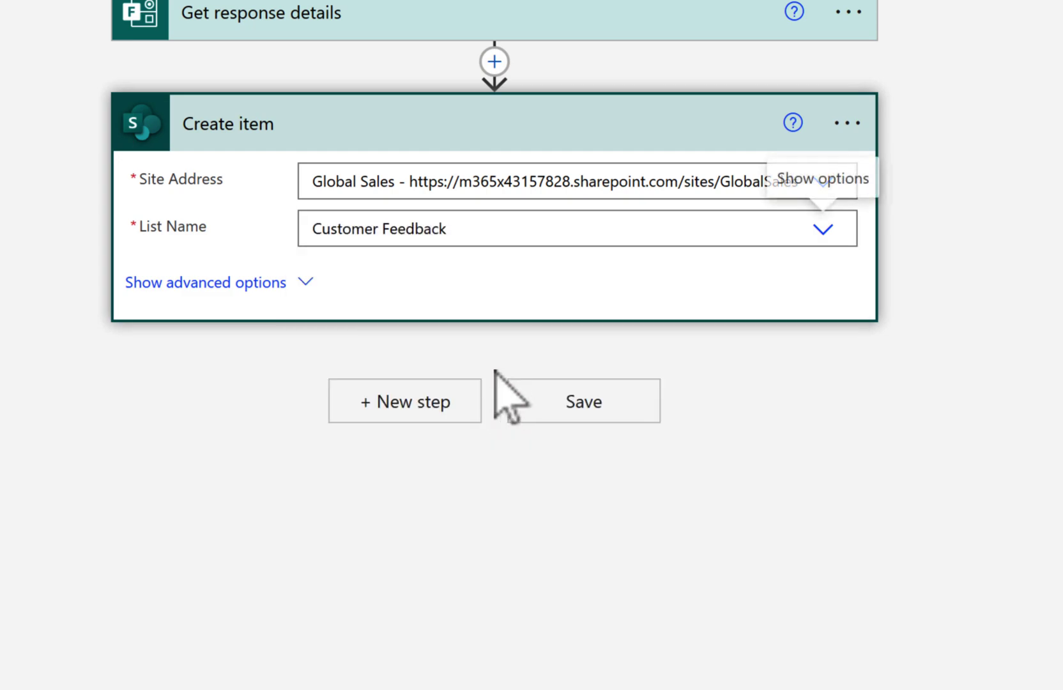
{"action": "left_click", "coordinate": [288, 281]}
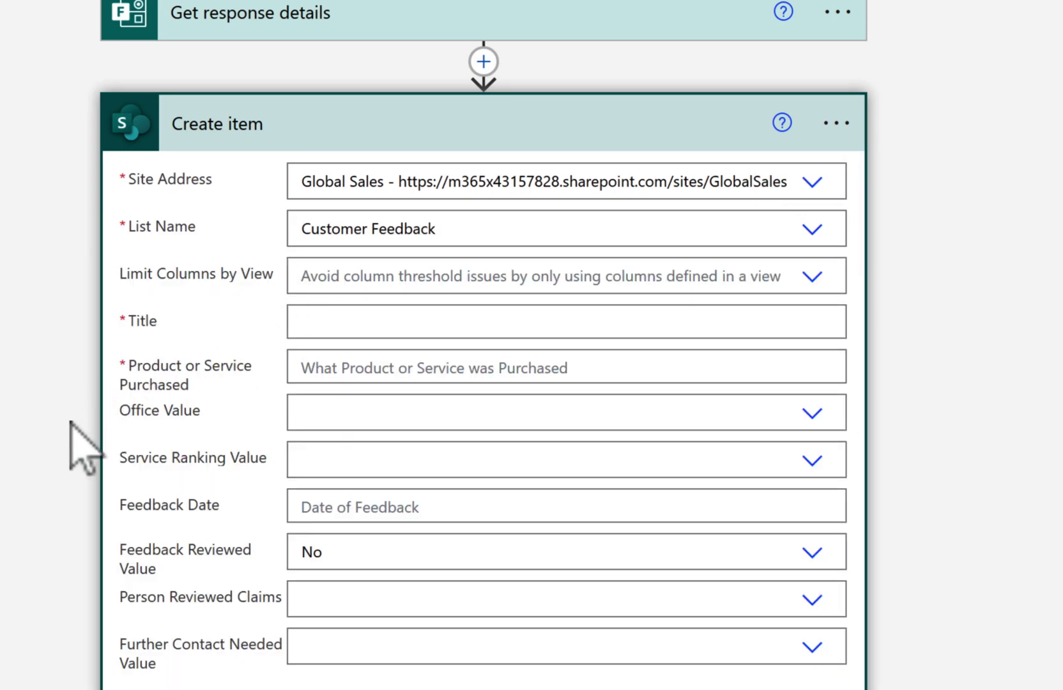
Step: Map Title, Product or Service Purchased and Office Value to the matching form answers
{"action": "left_click", "coordinate": [447, 321]}
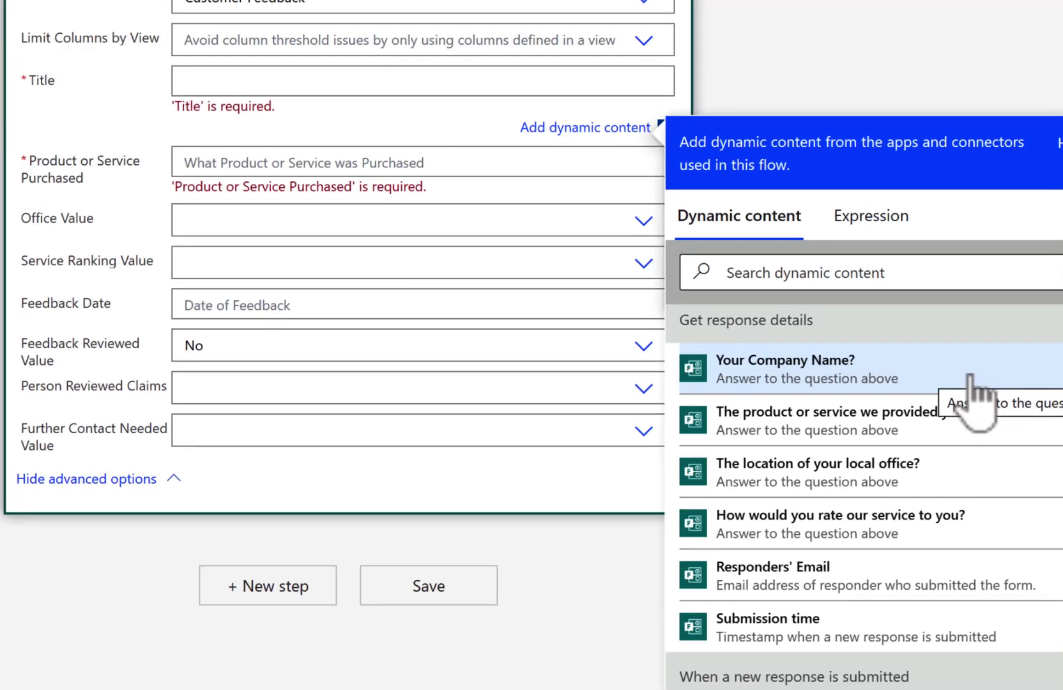
{"action": "left_click", "coordinate": [959, 381]}
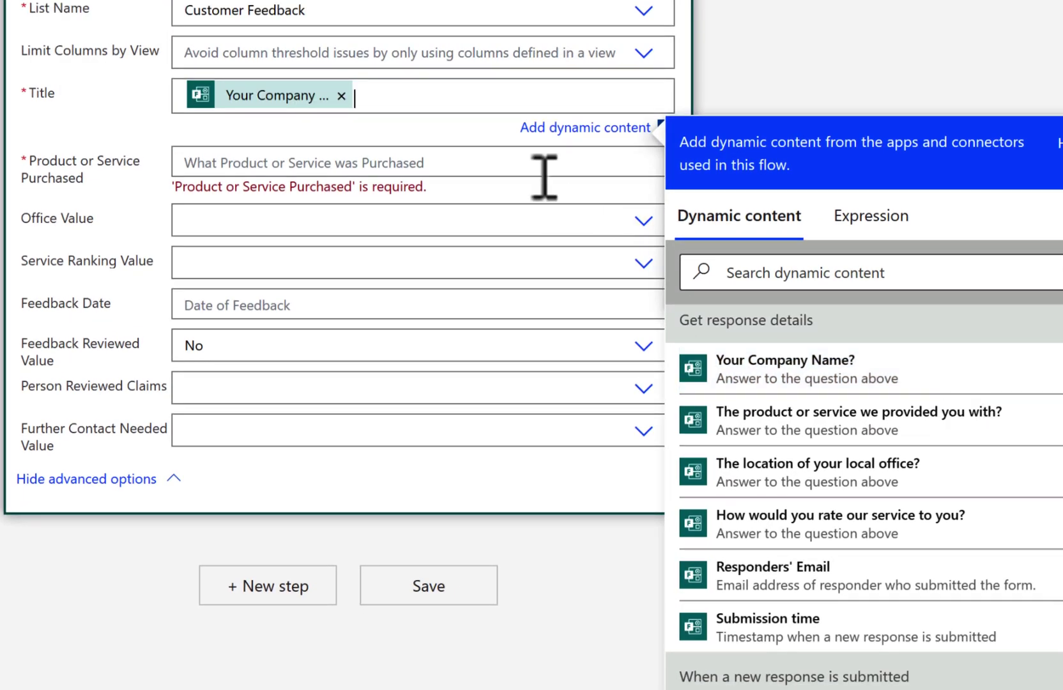
{"action": "left_click", "coordinate": [537, 166]}
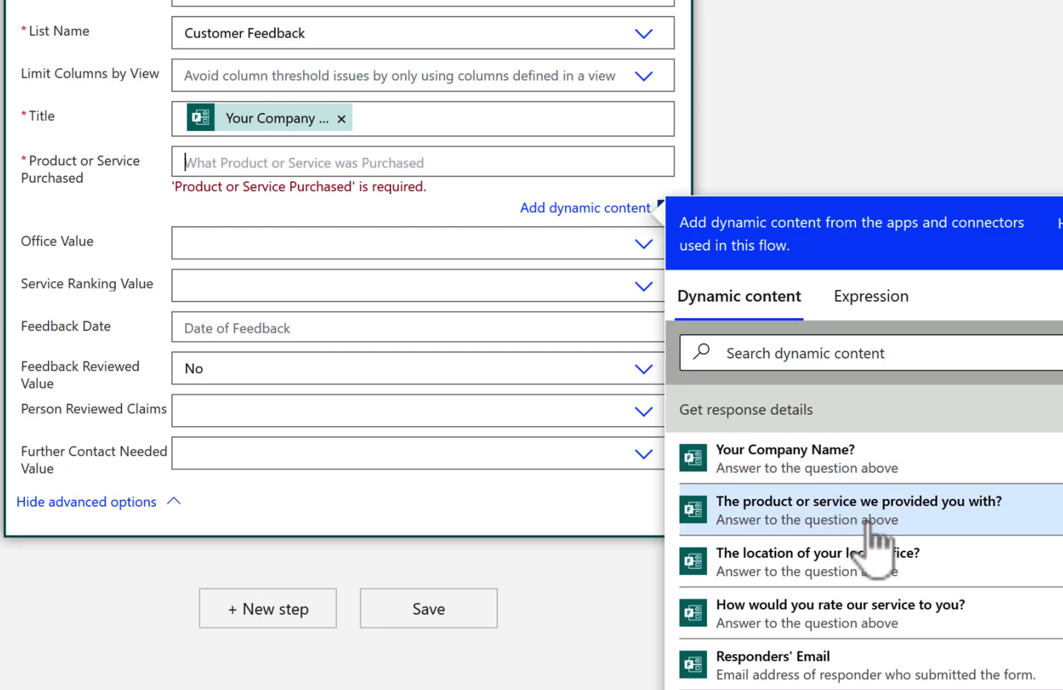
{"action": "left_click", "coordinate": [875, 521]}
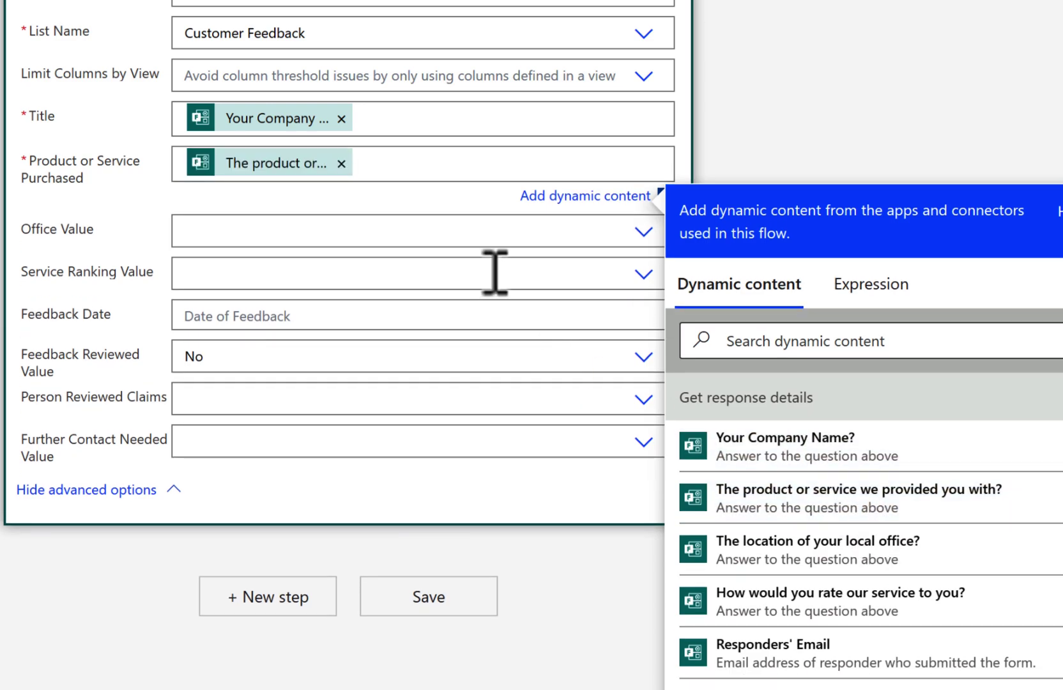
{"action": "left_click", "coordinate": [484, 238]}
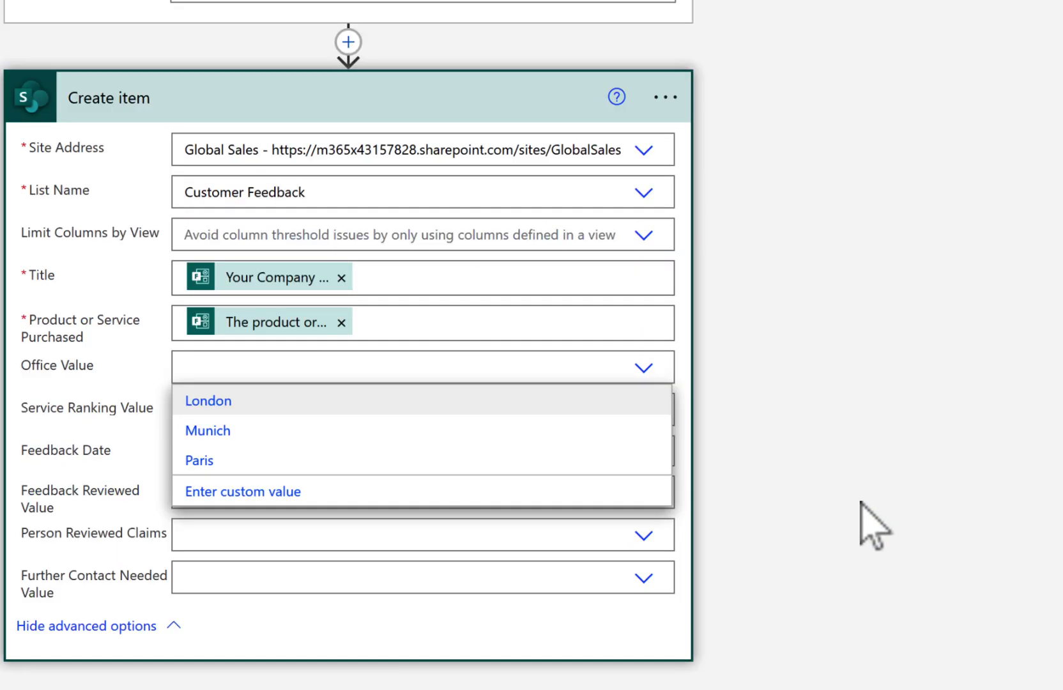
{"action": "left_click", "coordinate": [396, 500]}
{"action": "scroll", "coordinate": [972, 453], "scroll_direction": "down", "scroll_amount": 4}
{"action": "left_click", "coordinate": [992, 486]}
Step: Map the service rating answer to Service Ranking Value and Submission time to Feedback Date
{"action": "left_click", "coordinate": [570, 168]}
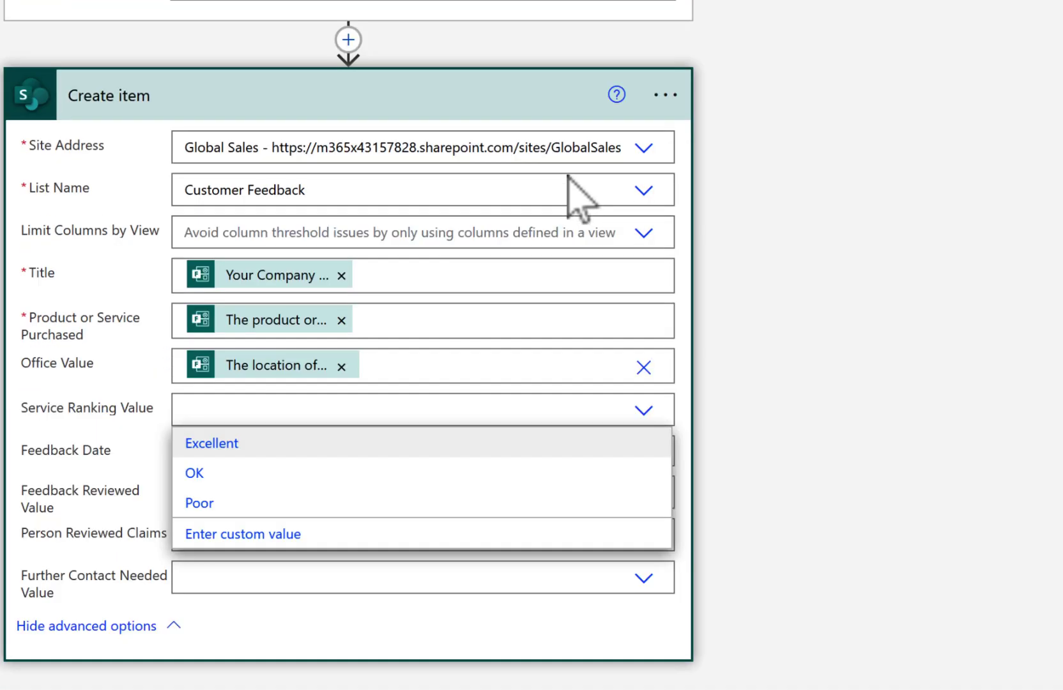
{"action": "left_click", "coordinate": [328, 535]}
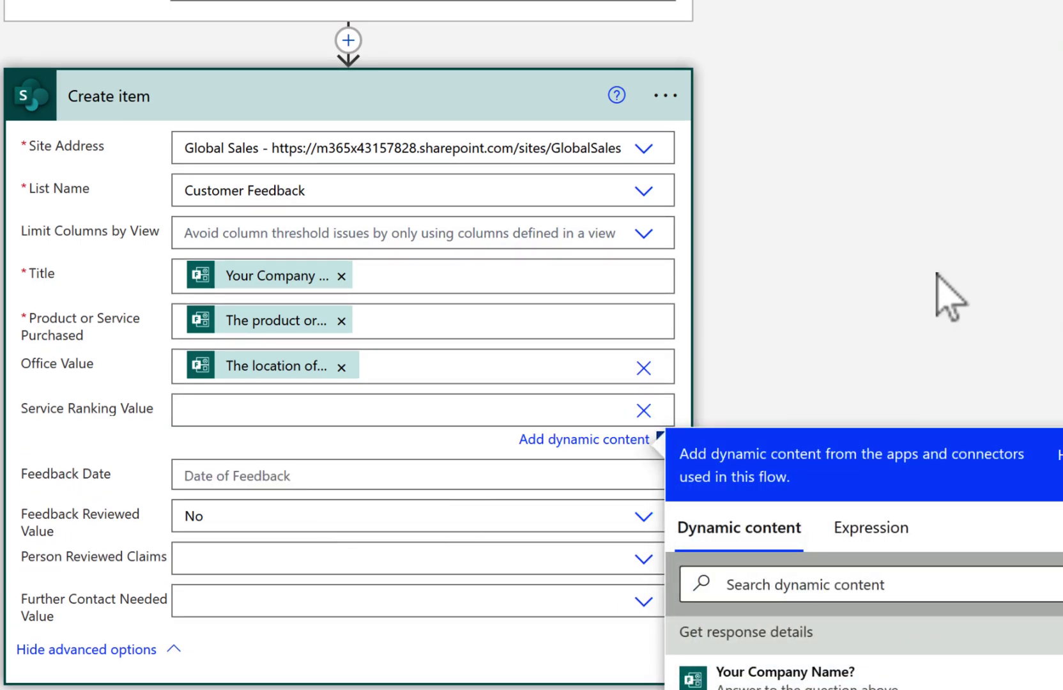
{"action": "scroll", "coordinate": [946, 290], "scroll_direction": "down", "scroll_amount": 5}
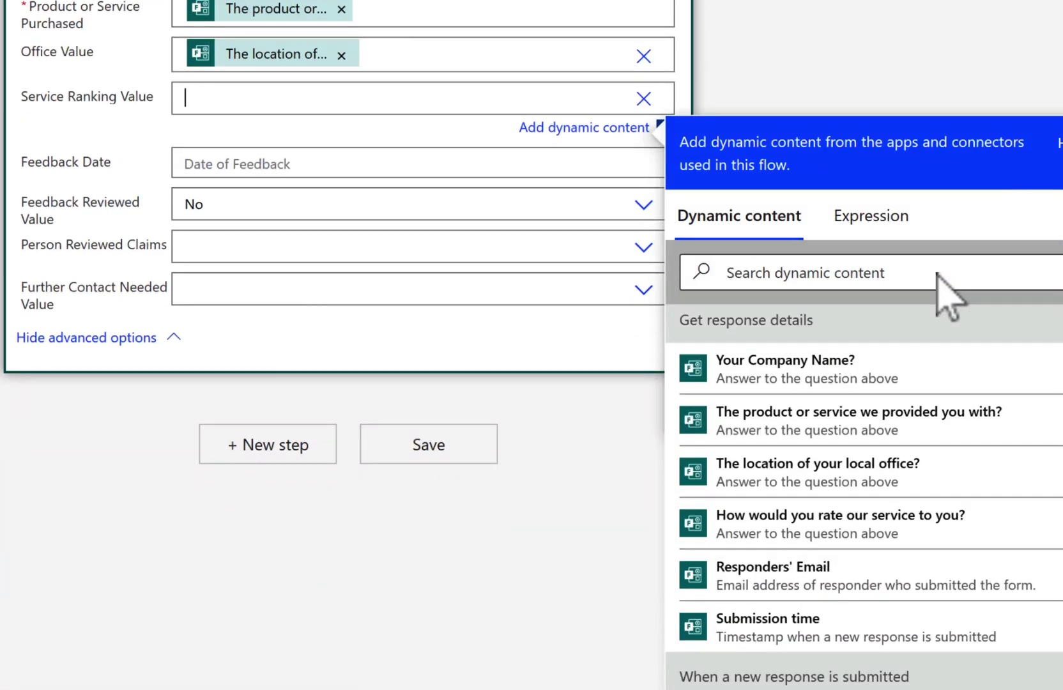
{"action": "left_click", "coordinate": [953, 531]}
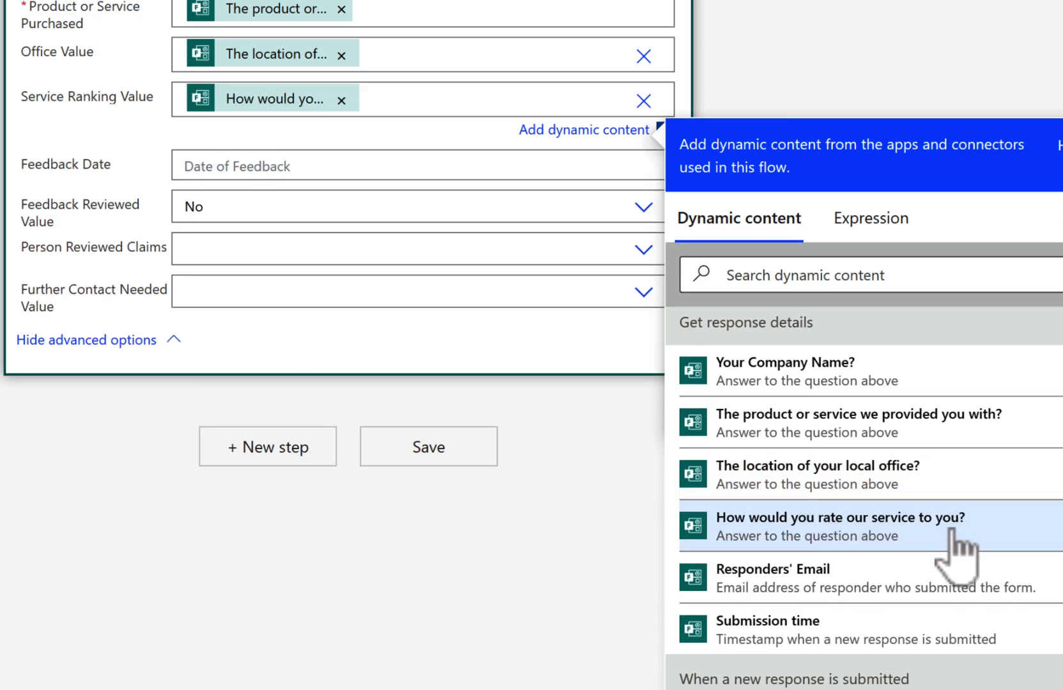
{"action": "left_click", "coordinate": [504, 166]}
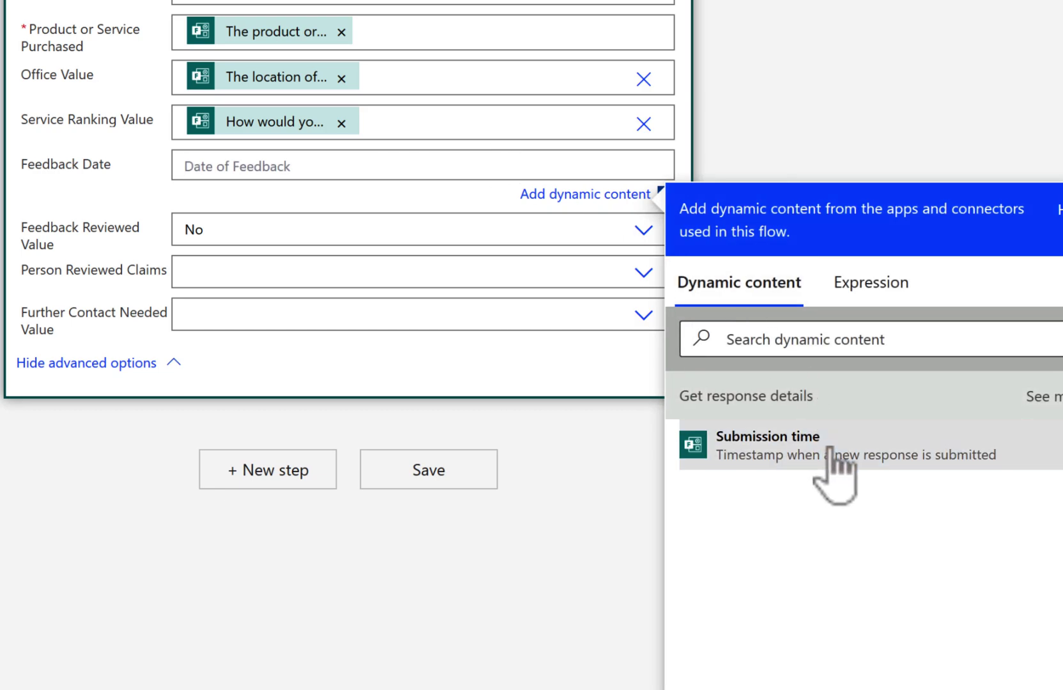
{"action": "left_click", "coordinate": [830, 450]}
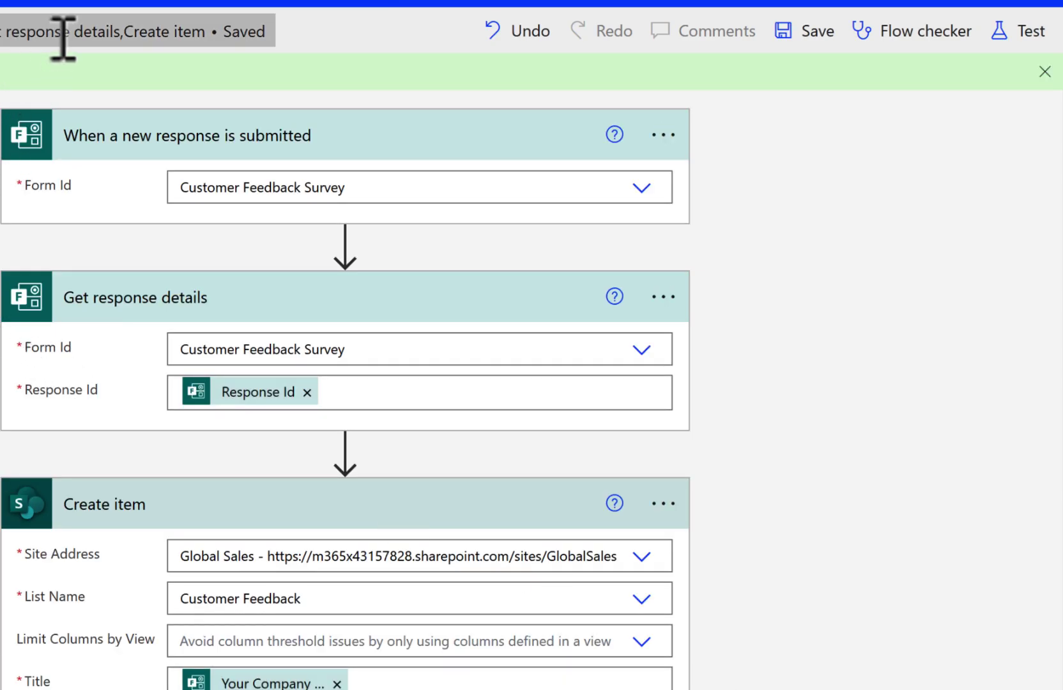
Step: Retitle the flow 'Customer Feedback Flow' and save it with Ctrl+S
{"action": "left_click", "coordinate": [63, 38]}
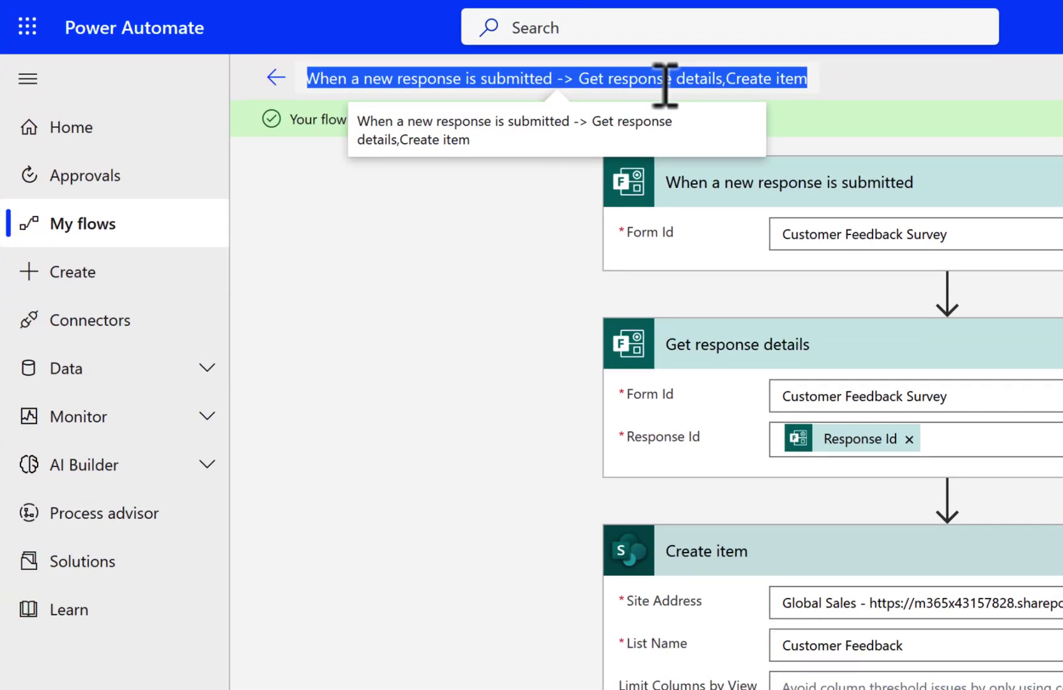
{"action": "type", "text": "Cusom"}
{"action": "key", "text": "BackSpace"}
{"action": "key", "text": "BackSpace"}
{"action": "type", "text": "tomr"}
{"action": "key", "text": "BackSpace"}
{"action": "type", "text": "er Feedbac"}
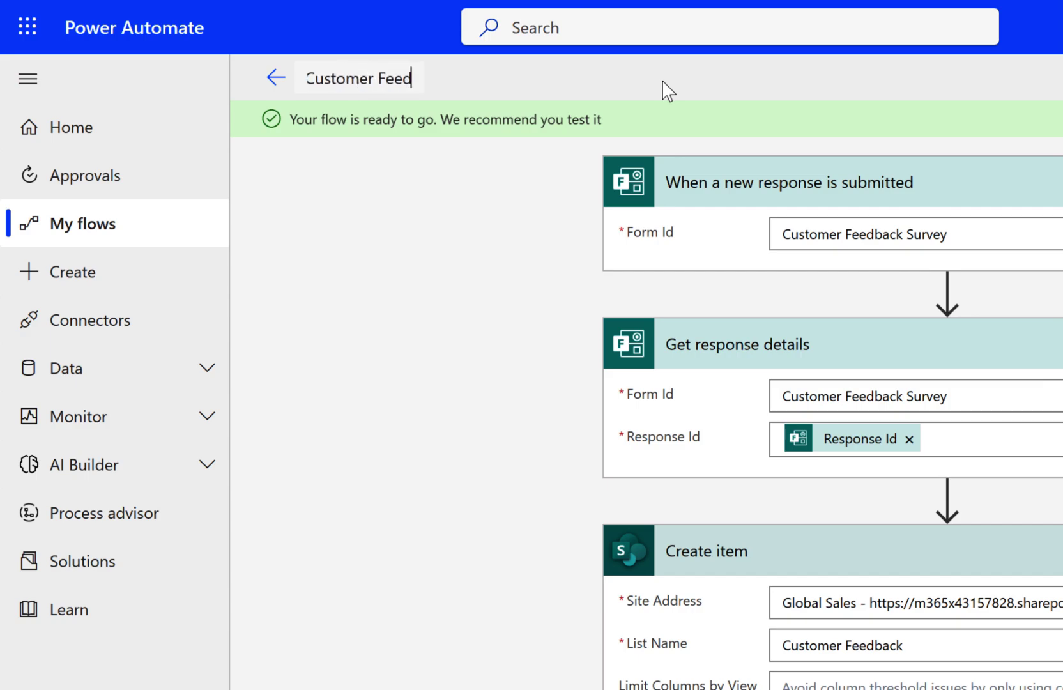
{"action": "type", "text": "k Flow"}
{"action": "left_click", "coordinate": [483, 303]}
{"action": "key", "text": "ctrl+s"}
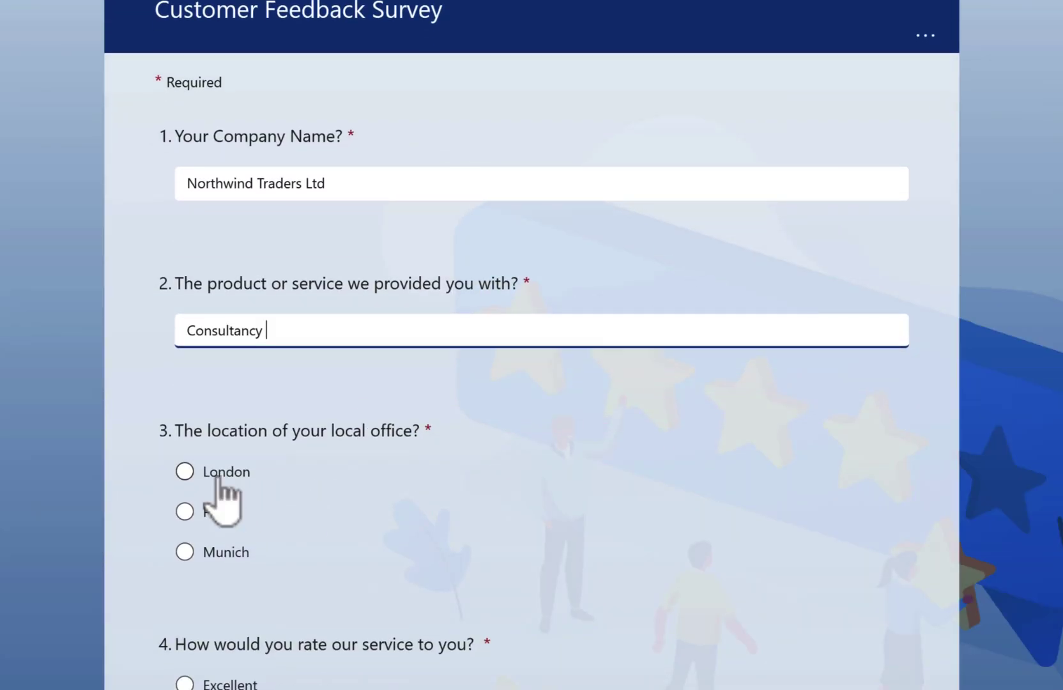
Step: Choose London as the local office, rate the service Excellent, and submit the response
{"action": "left_click", "coordinate": [222, 476]}
{"action": "scroll", "coordinate": [355, 557], "scroll_direction": "down", "scroll_amount": 5}
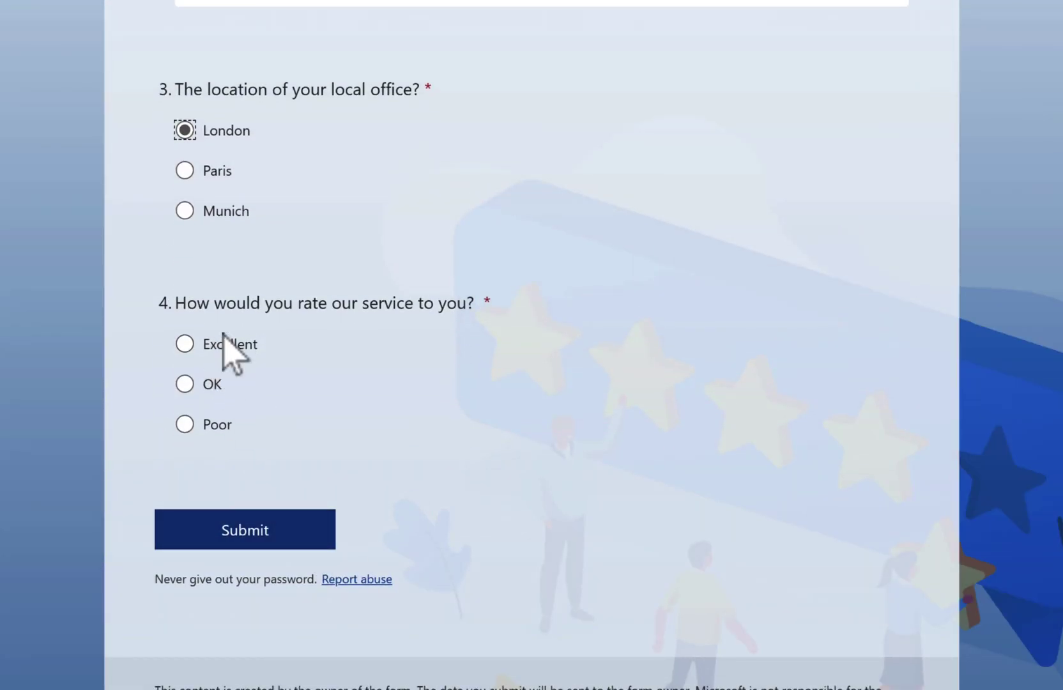
{"action": "left_click", "coordinate": [221, 341]}
{"action": "left_click", "coordinate": [281, 540]}
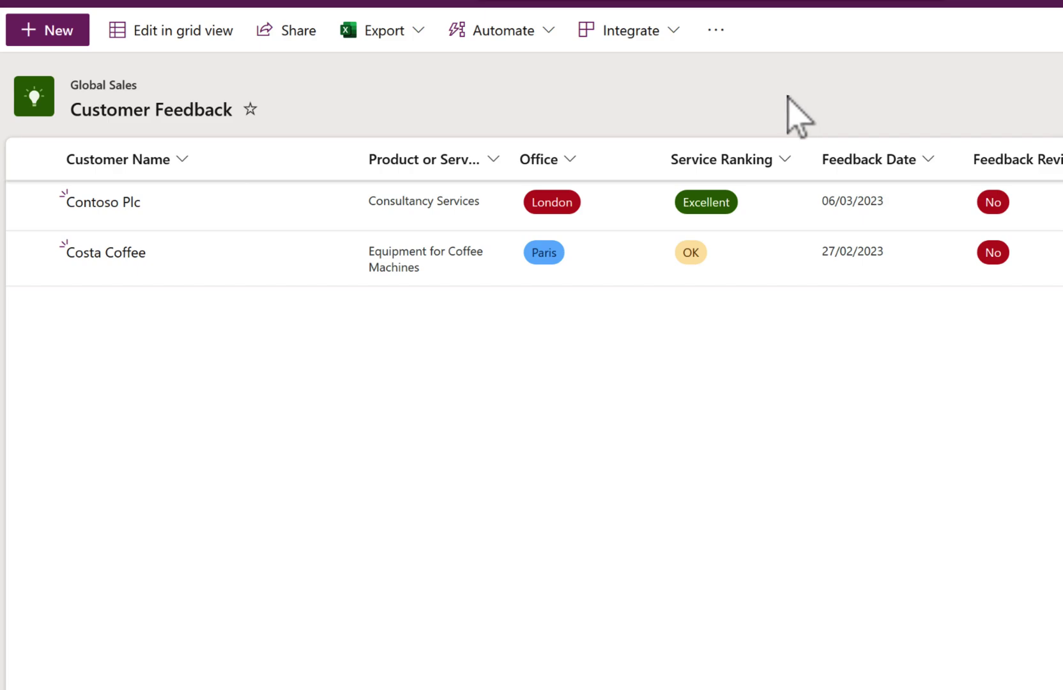
Step: Open Filter by on the Office column of the Customer Feedback list
{"action": "left_click", "coordinate": [571, 159]}
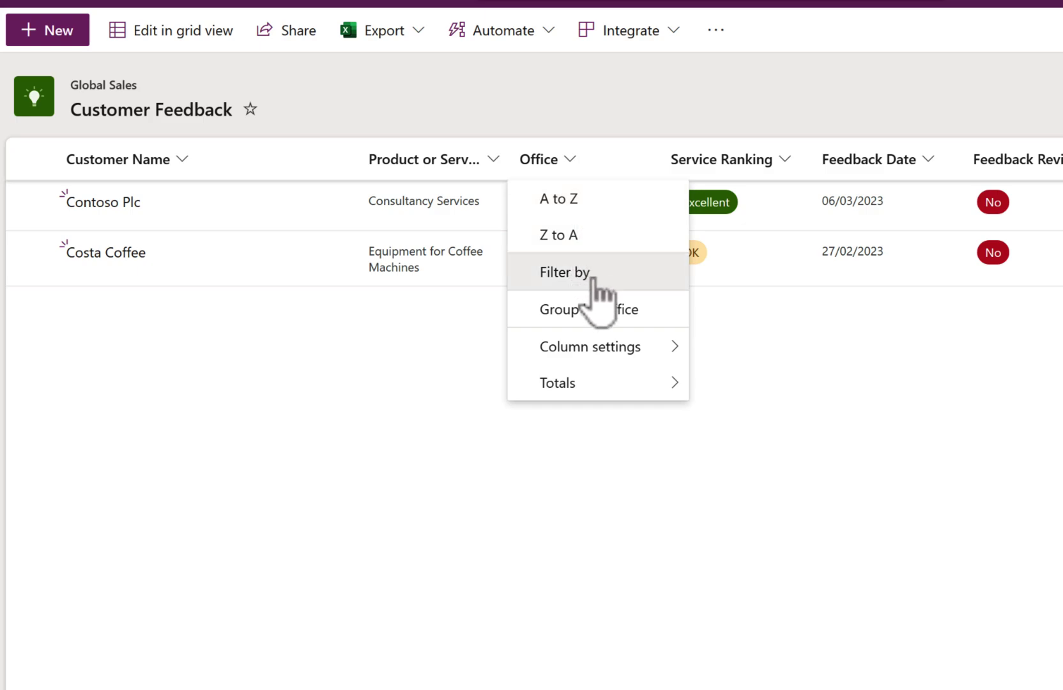
{"action": "left_click", "coordinate": [576, 273]}
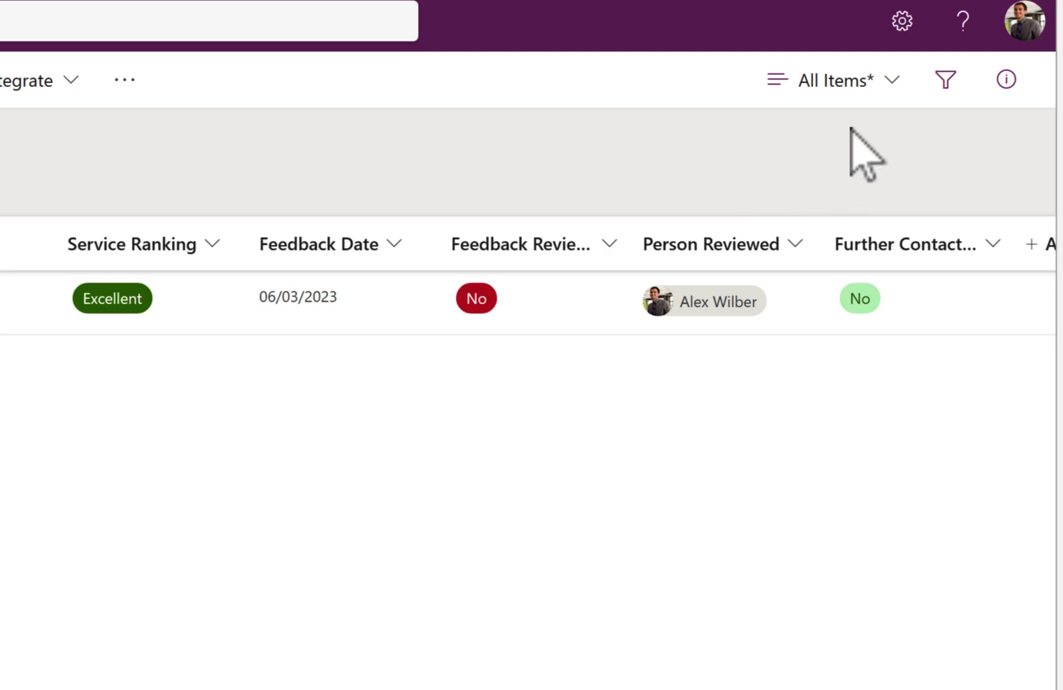
Step: Save the London-filtered list as a new view named 'London Feedback'
{"action": "left_click", "coordinate": [864, 93]}
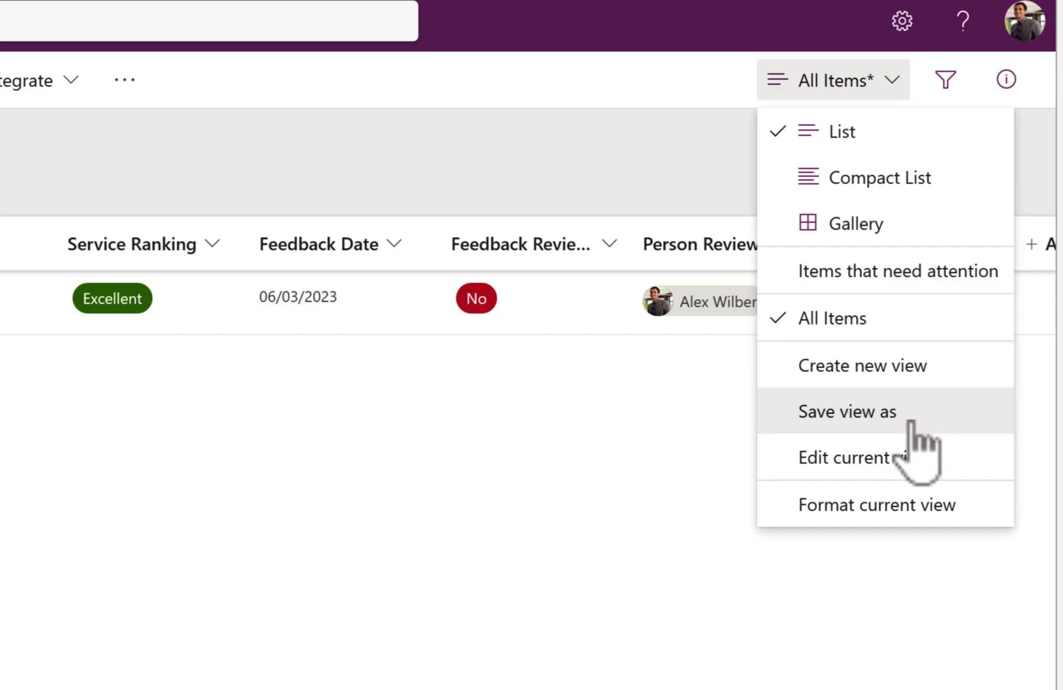
{"action": "left_click", "coordinate": [941, 417]}
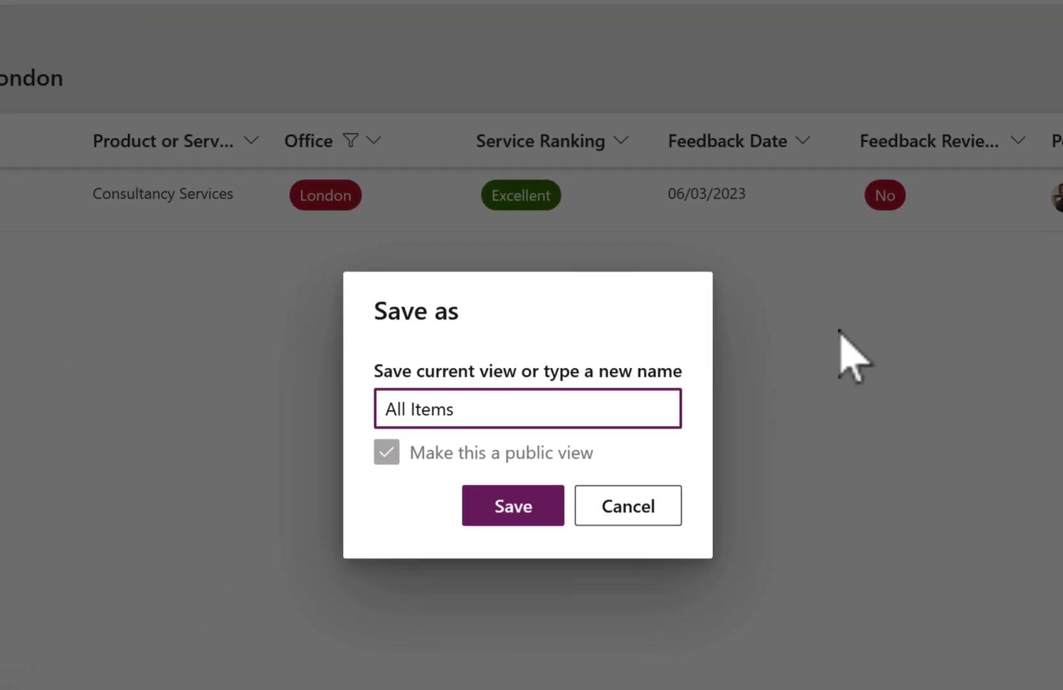
{"action": "left_click_drag", "start_coordinate": [144, 507], "coordinate": [0, 511]}
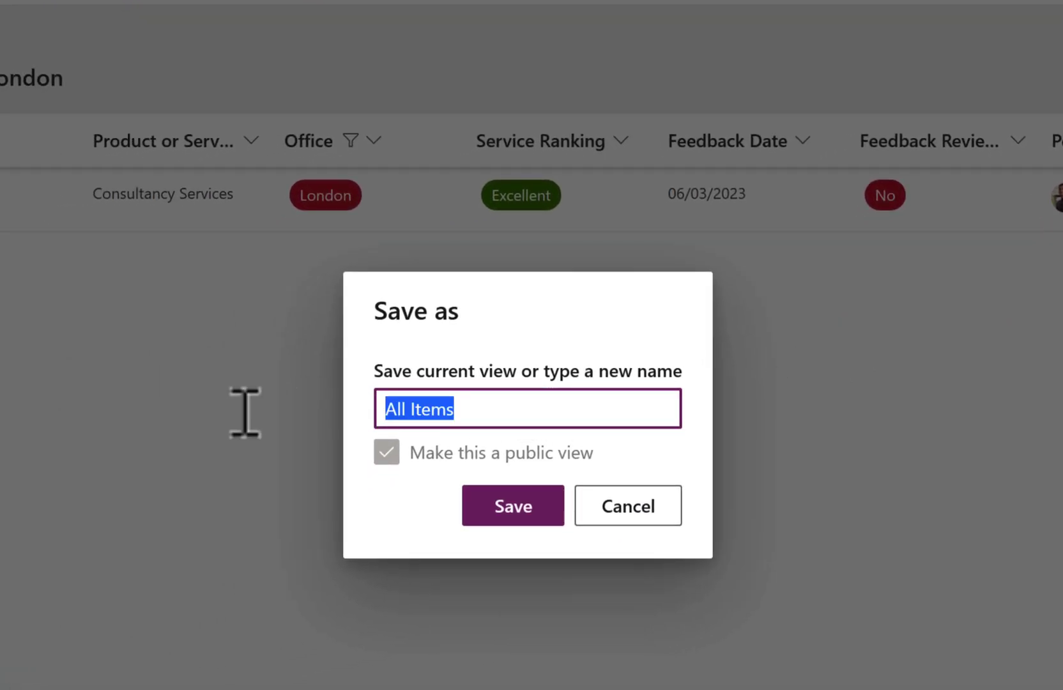
{"action": "type", "text": "London Feedback"}
{"action": "left_click", "coordinate": [530, 523]}
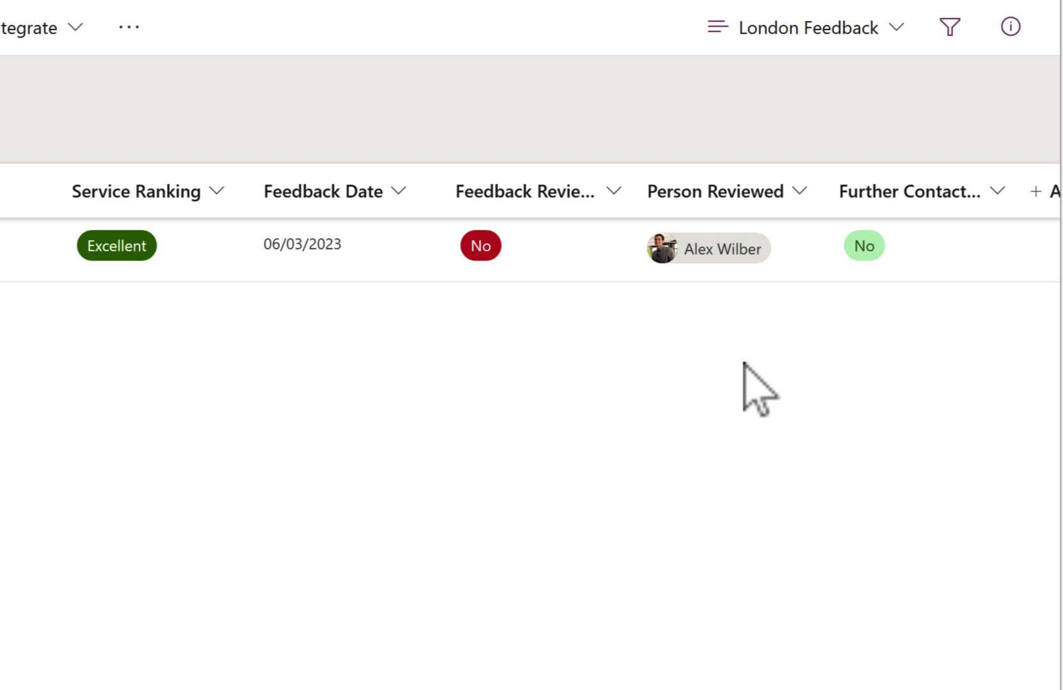
Step: Switch to All Items, then back to the London Feedback view
{"action": "left_click", "coordinate": [812, 28]}
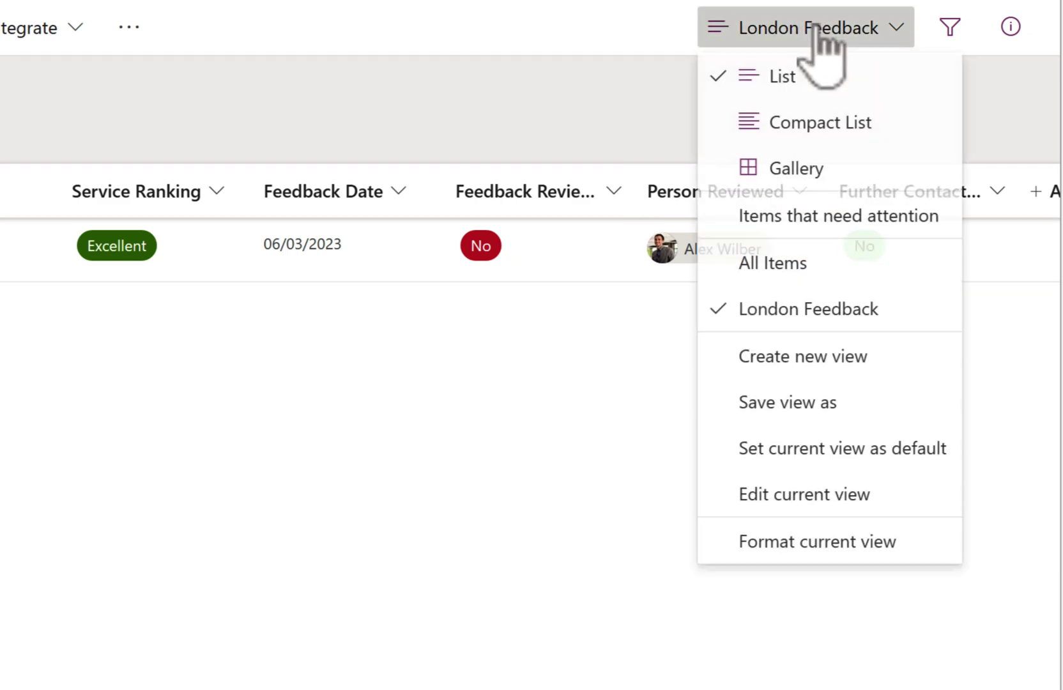
{"action": "left_click", "coordinate": [826, 266]}
{"action": "left_click", "coordinate": [860, 37]}
{"action": "left_click", "coordinate": [863, 314]}
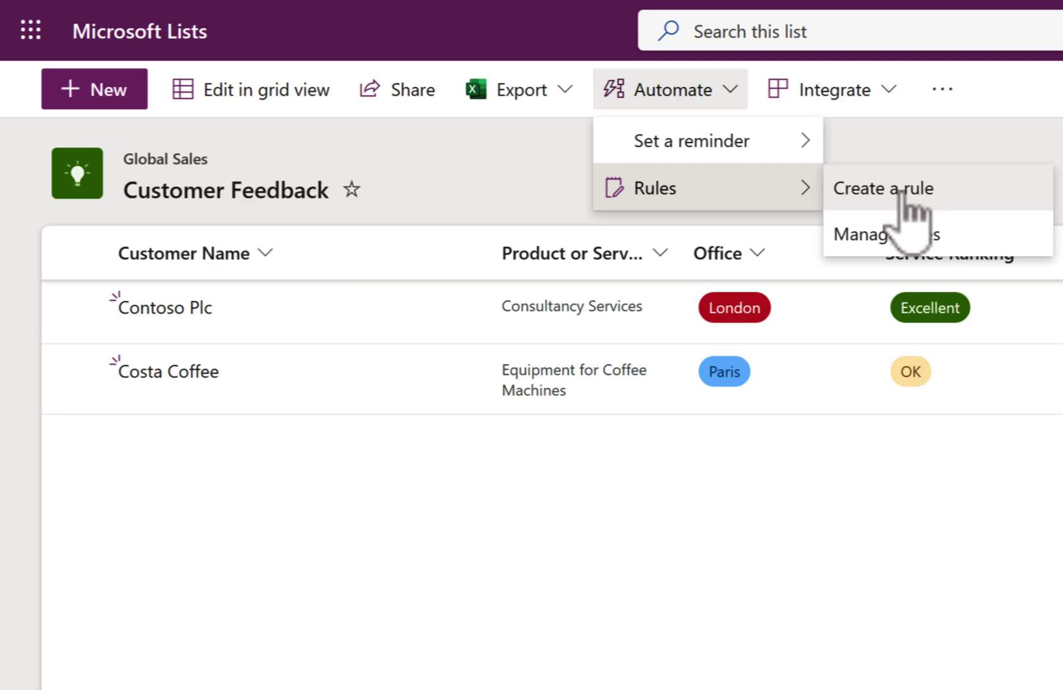
Step: Create a rule emailing the chosen colleague when a new item is created, then close the rules panel
{"action": "left_click", "coordinate": [903, 190]}
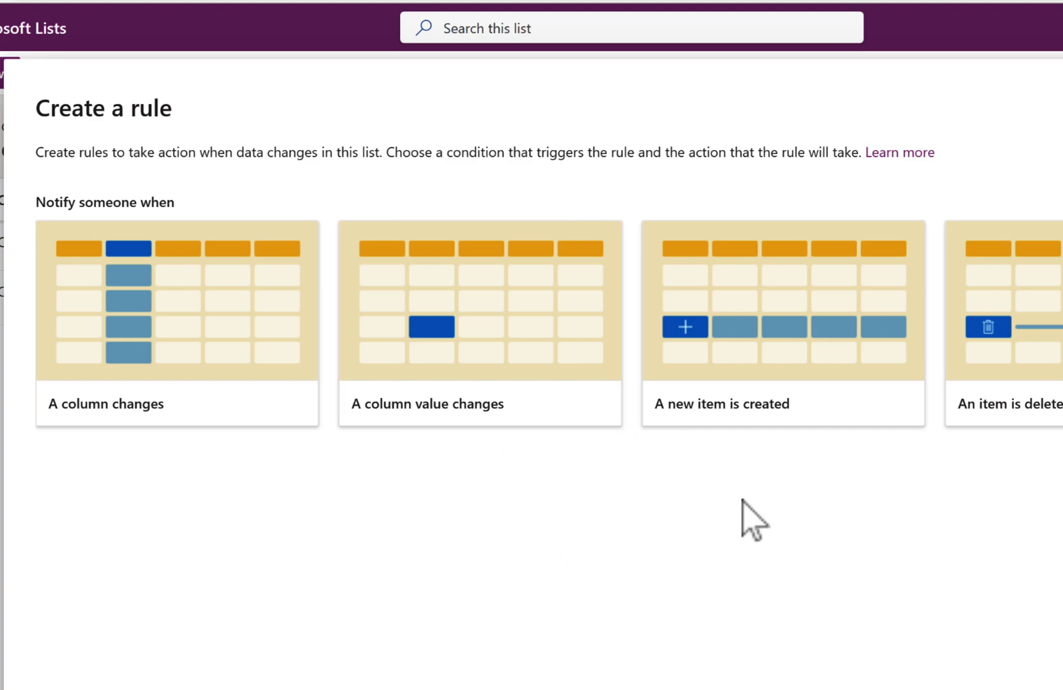
{"action": "left_click", "coordinate": [810, 416]}
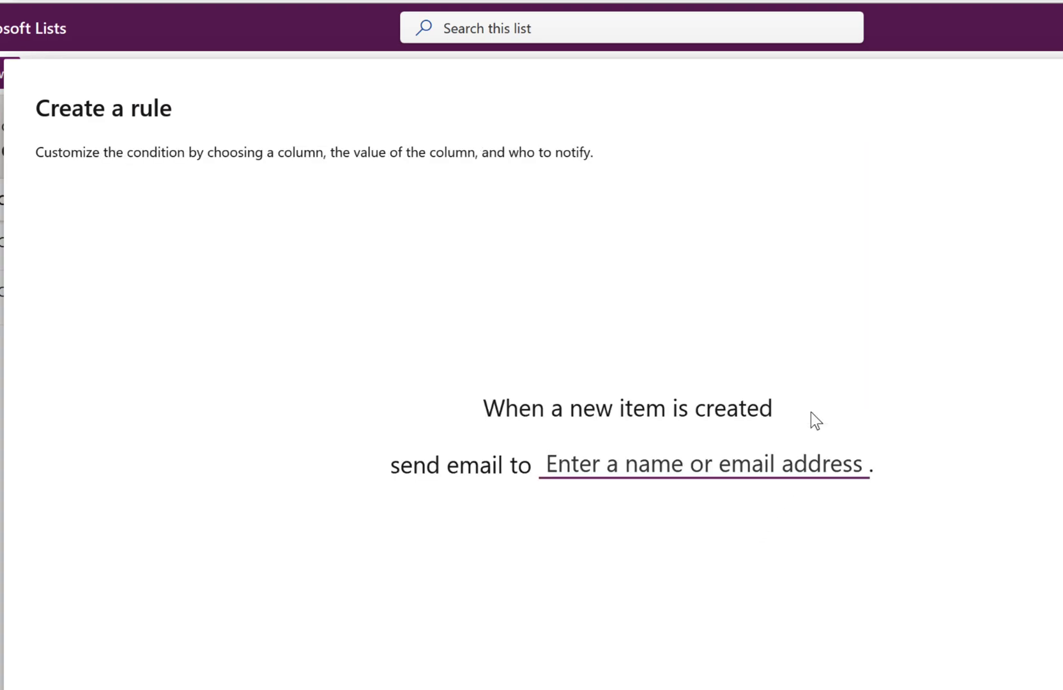
{"action": "type", "text": "alex"}
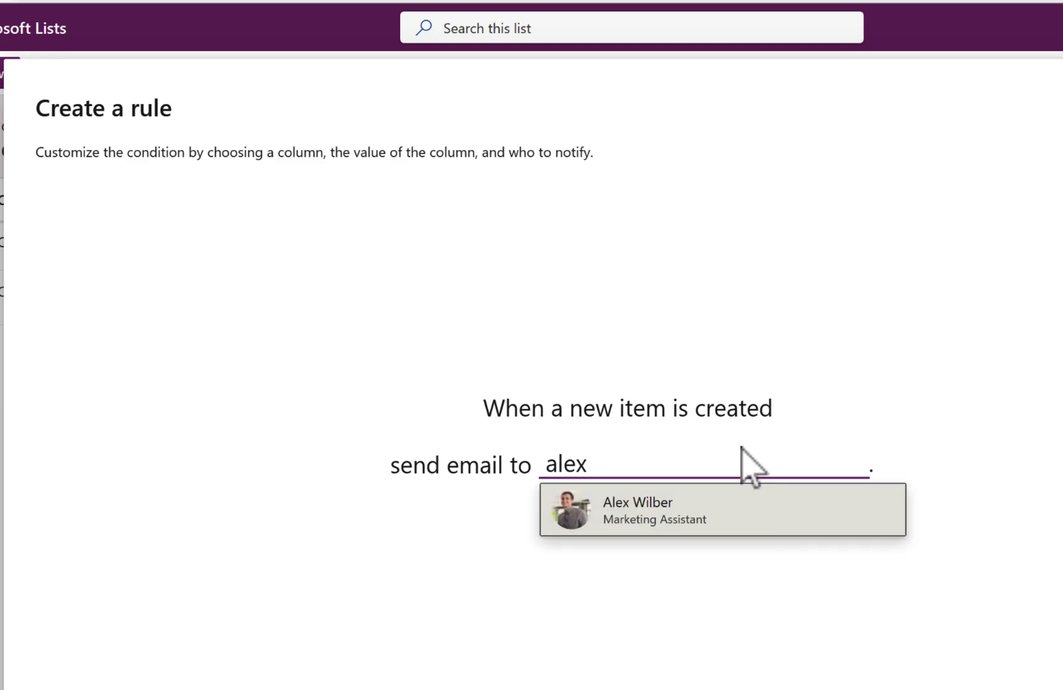
{"action": "left_click", "coordinate": [747, 506]}
{"action": "left_click", "coordinate": [1039, 636]}
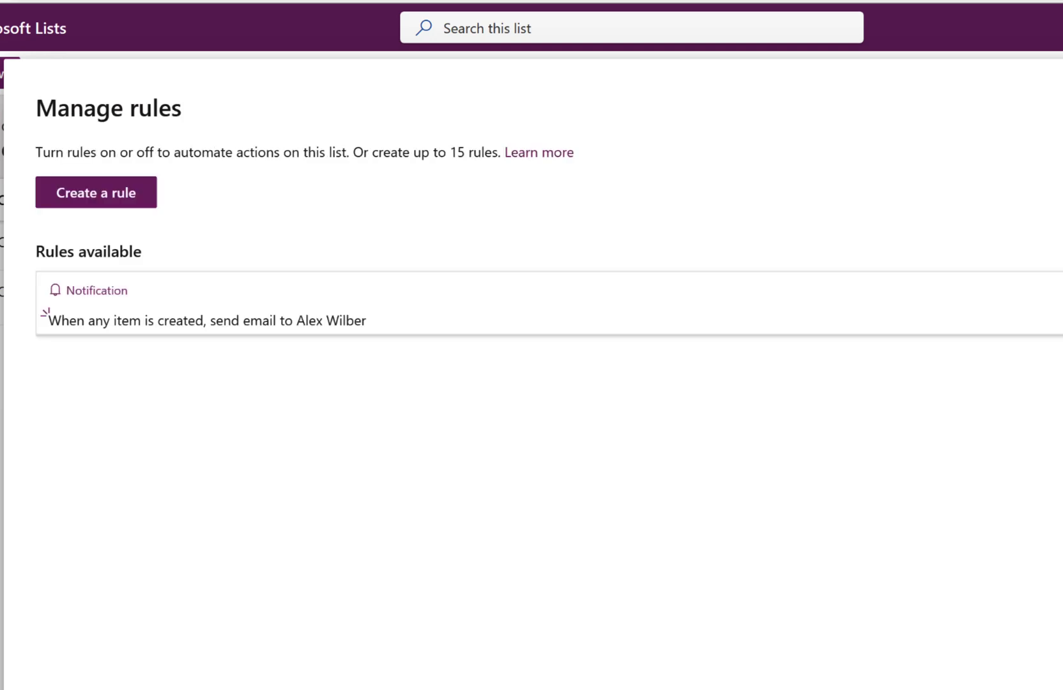
{"action": "key", "text": "Escape"}
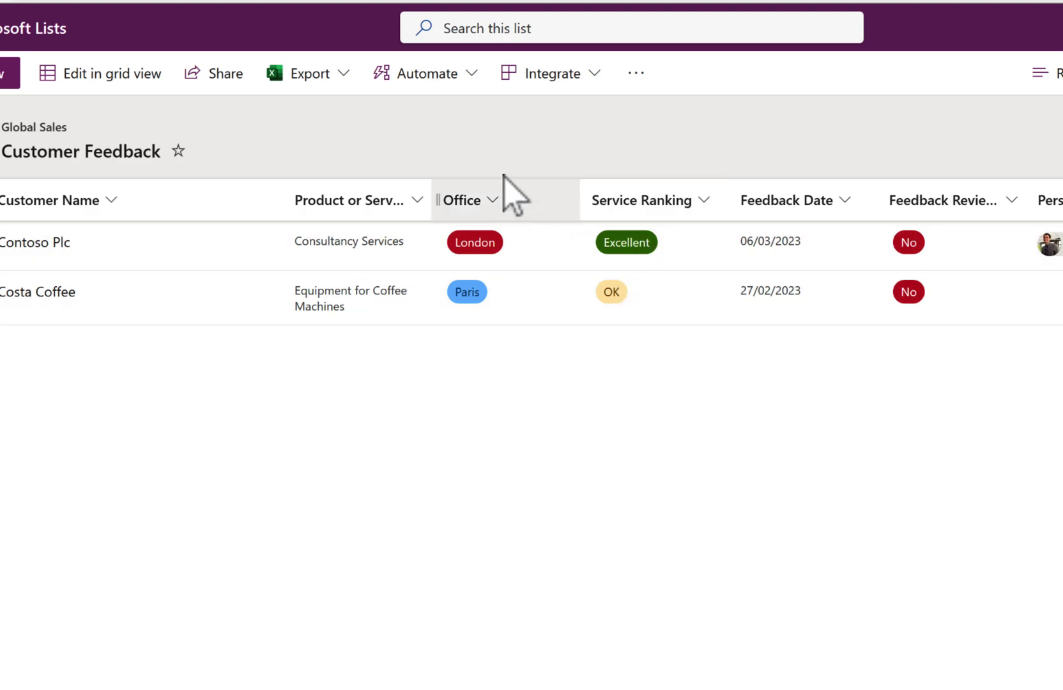
Step: Start a new rule triggered when Service Ranking changes to Poor
{"action": "left_click", "coordinate": [434, 82]}
{"action": "mouse_move", "coordinate": [456, 123]}
{"action": "mouse_move", "coordinate": [487, 150]}
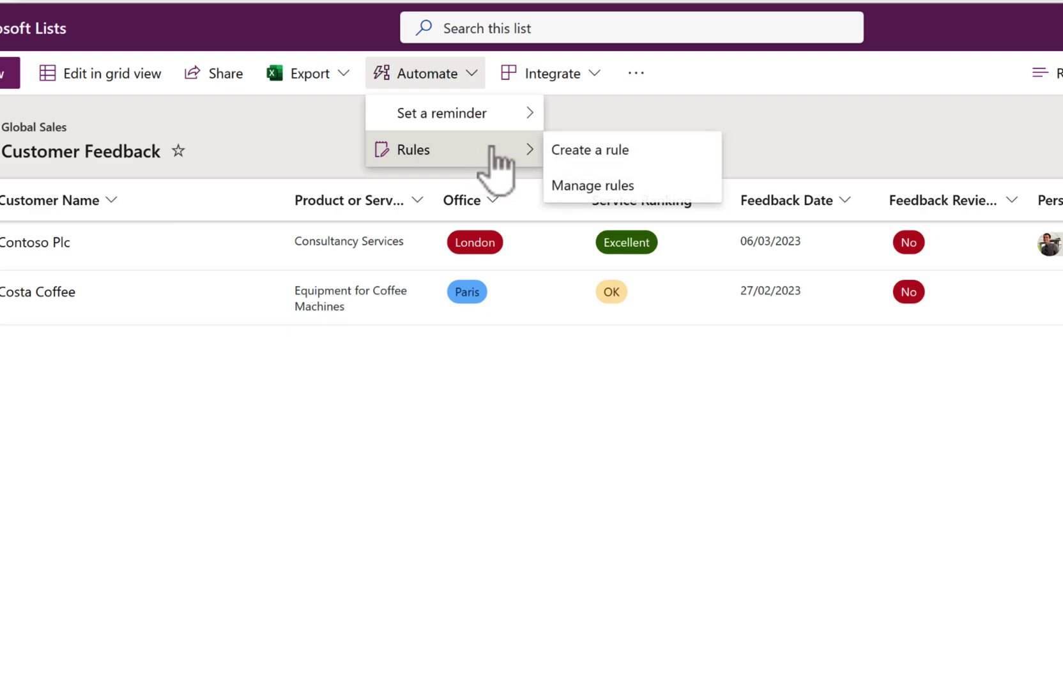
{"action": "left_click", "coordinate": [635, 148]}
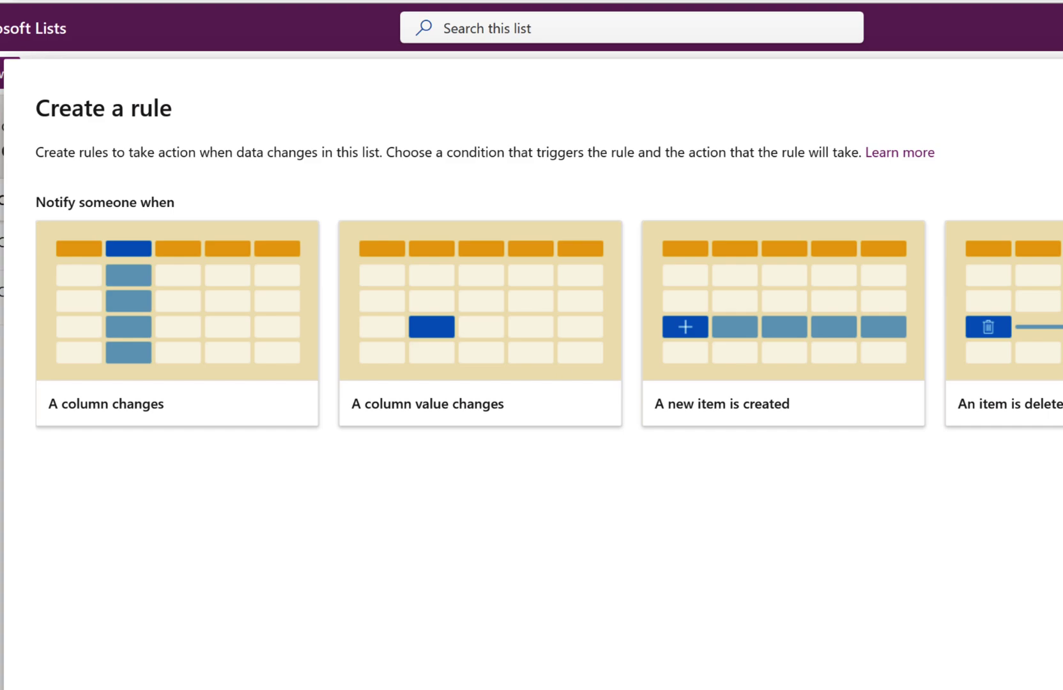
{"action": "left_click", "coordinate": [542, 430]}
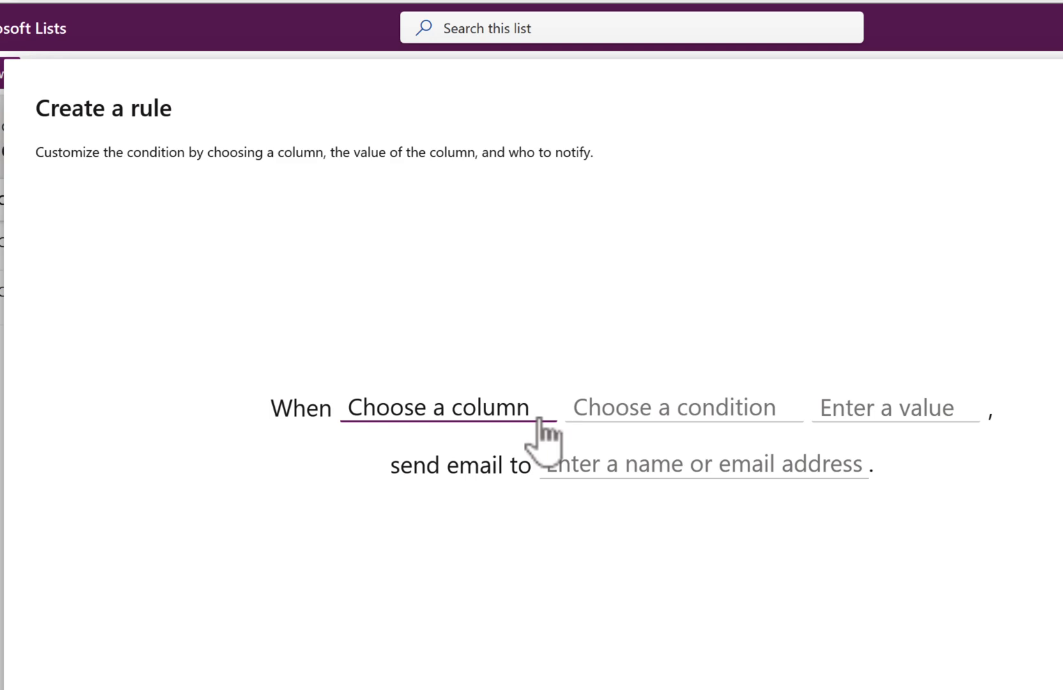
{"action": "left_click", "coordinate": [525, 414]}
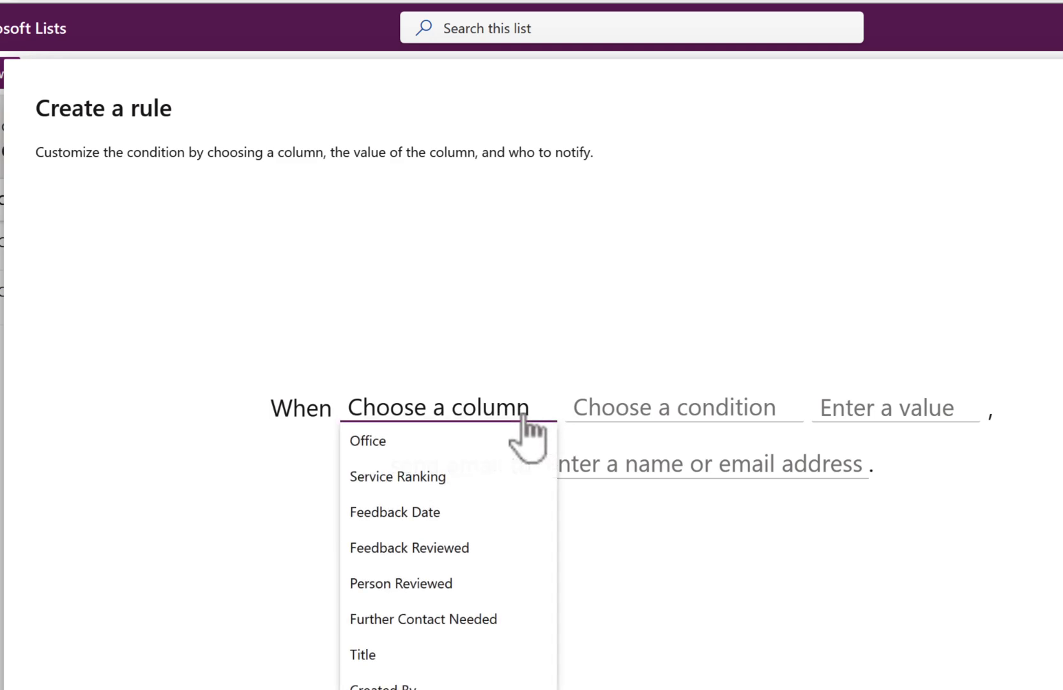
{"action": "left_click", "coordinate": [467, 481]}
{"action": "left_click", "coordinate": [685, 425]}
{"action": "left_click", "coordinate": [679, 448]}
{"action": "left_click", "coordinate": [806, 415]}
{"action": "left_click", "coordinate": [792, 510]}
Step: Set the suggested colleague as the email recipient and create the rule
{"action": "left_click", "coordinate": [719, 471]}
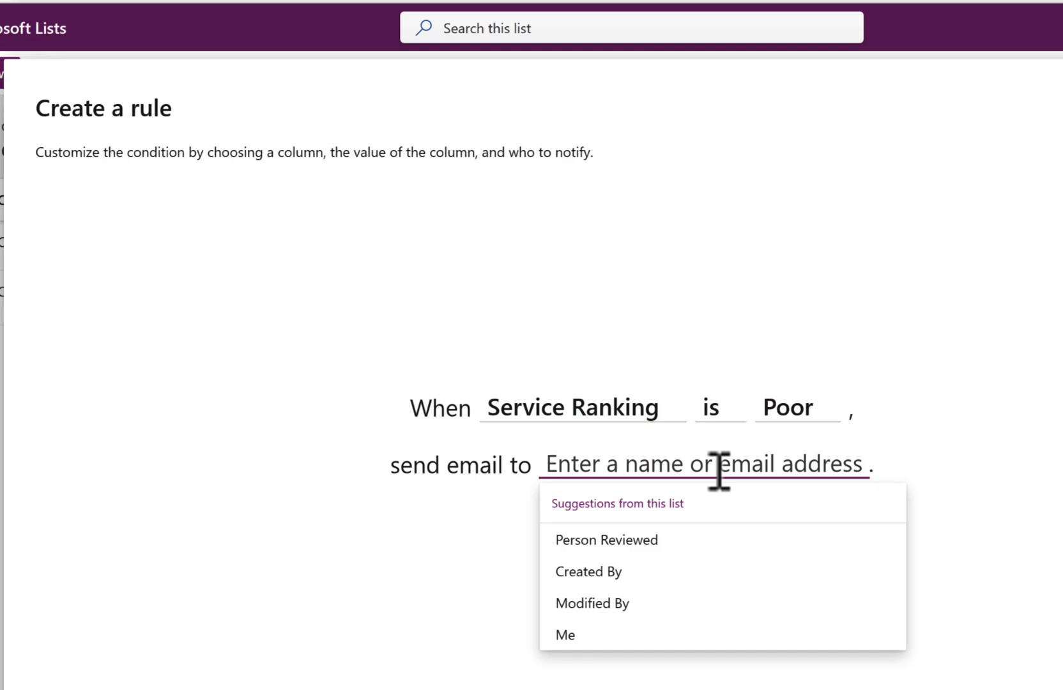
{"action": "type", "text": "nresy"}
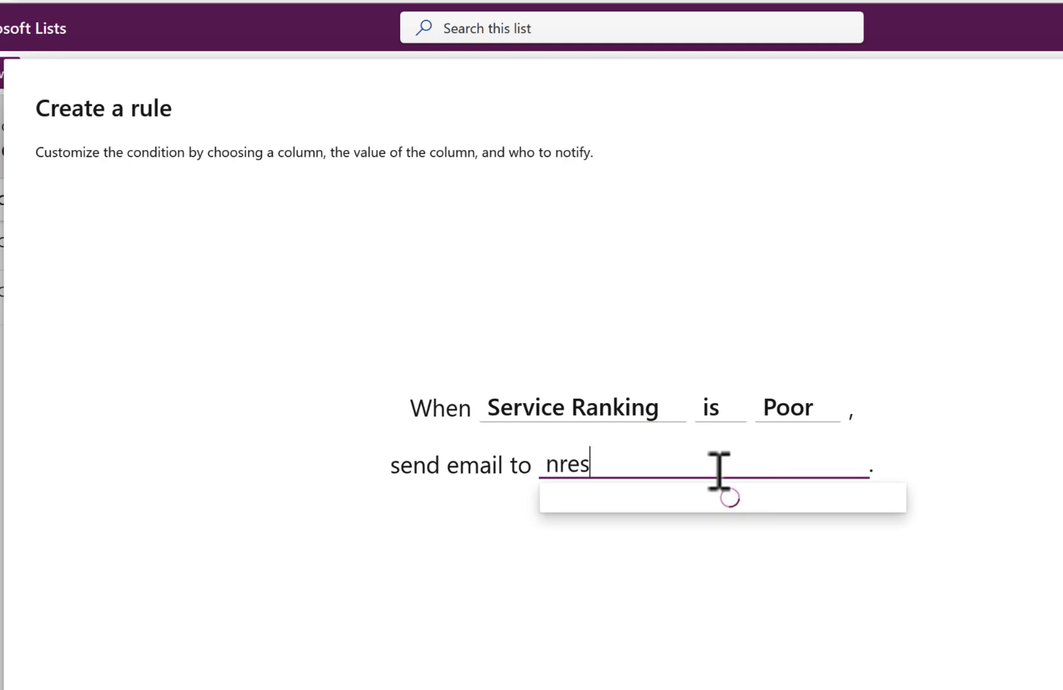
{"action": "key", "text": "BackSpace"}
{"action": "key", "text": "BackSpace"}
{"action": "key", "text": "BackSpace"}
{"action": "key", "text": "BackSpace"}
{"action": "type", "text": "estor"}
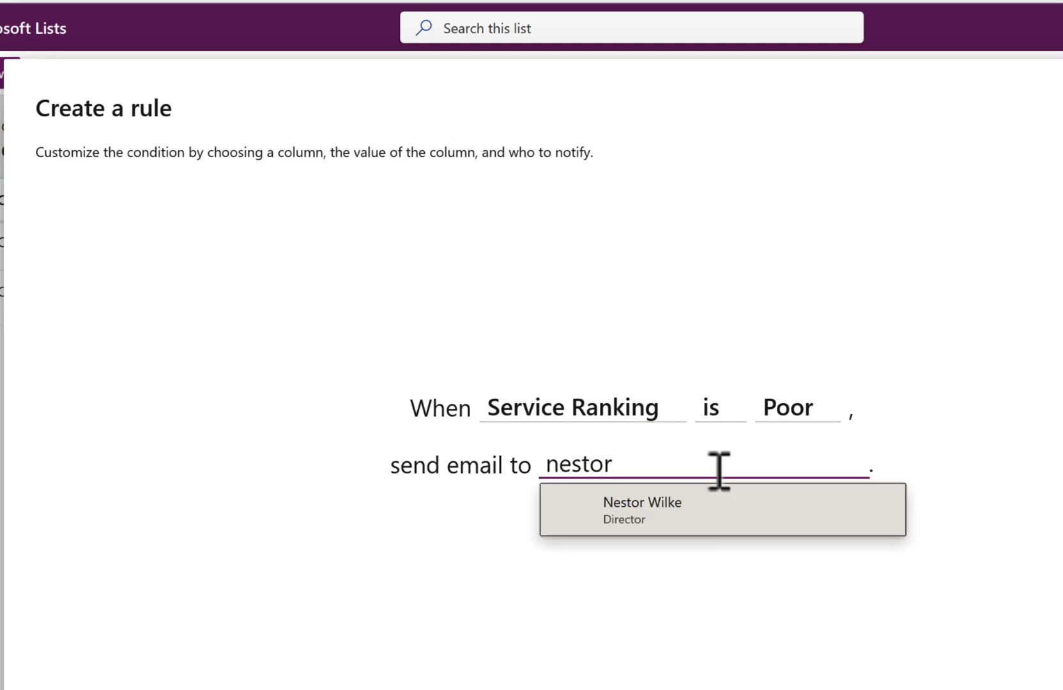
{"action": "left_click", "coordinate": [703, 514]}
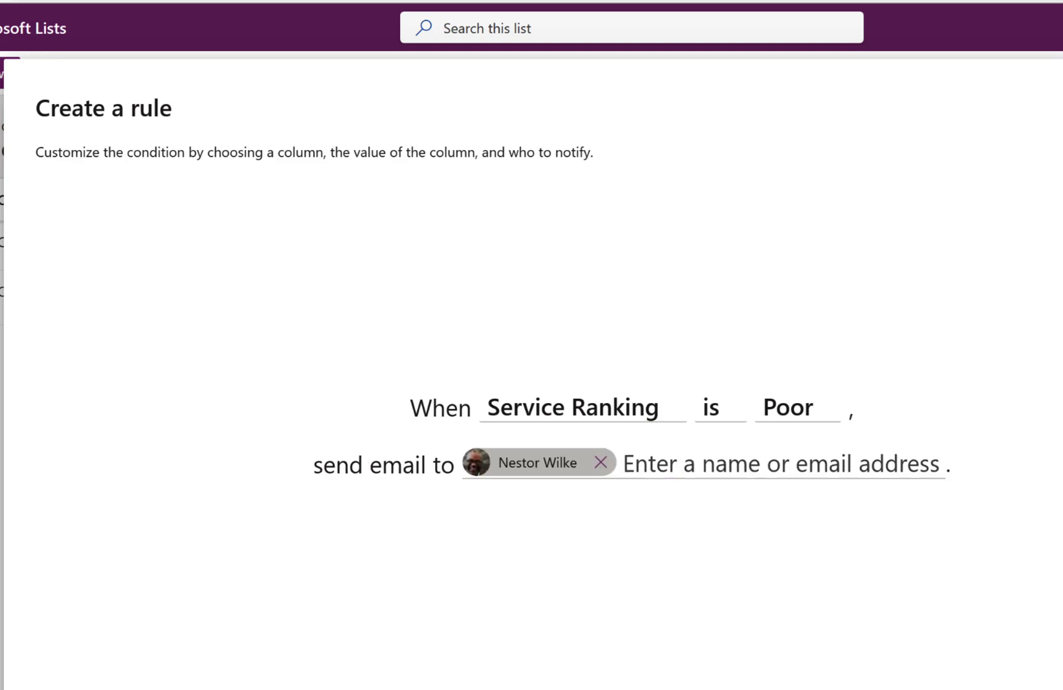
{"action": "left_click", "coordinate": [971, 632]}
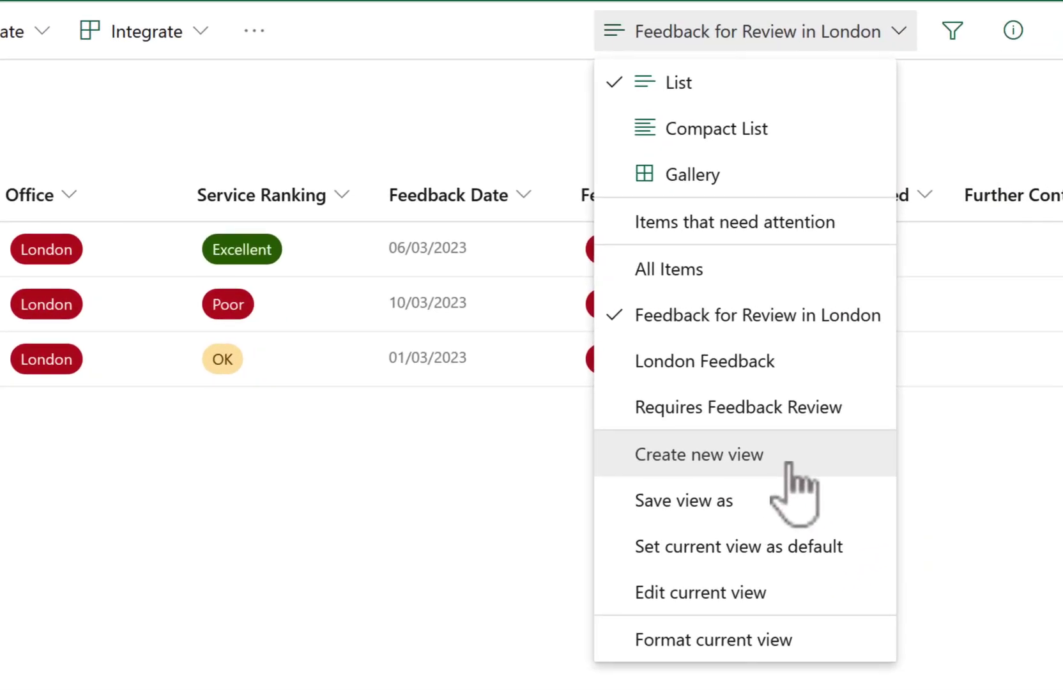
Step: Create a board view named 'Feedback by Office' organized by the Office column
{"action": "left_click", "coordinate": [789, 463]}
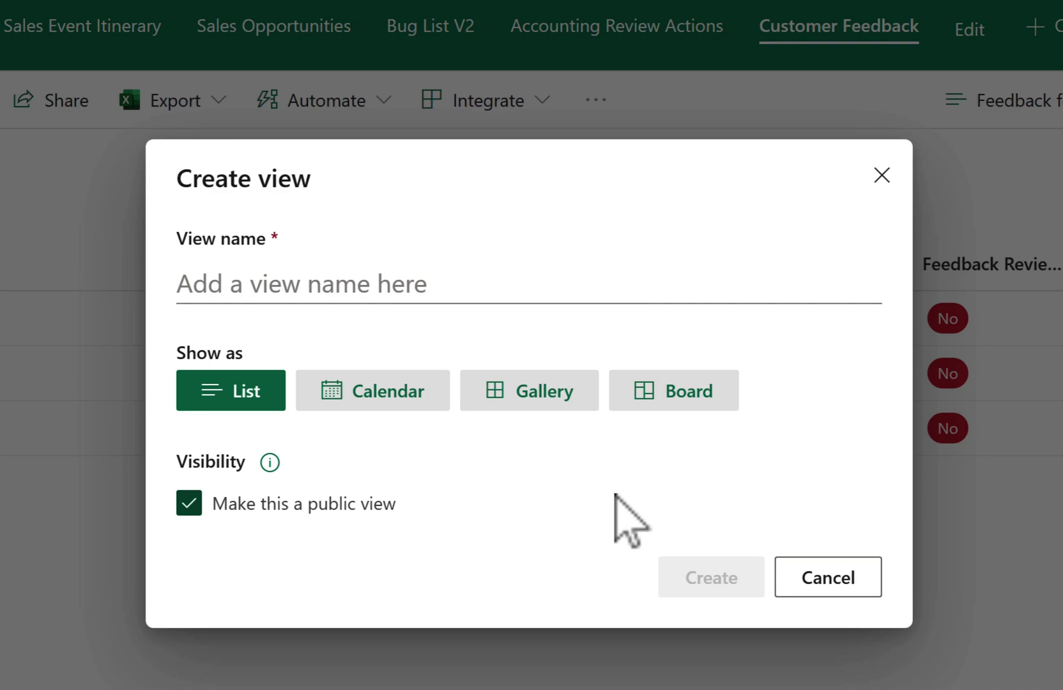
{"action": "left_click", "coordinate": [672, 396]}
{"action": "left_click", "coordinate": [413, 224]}
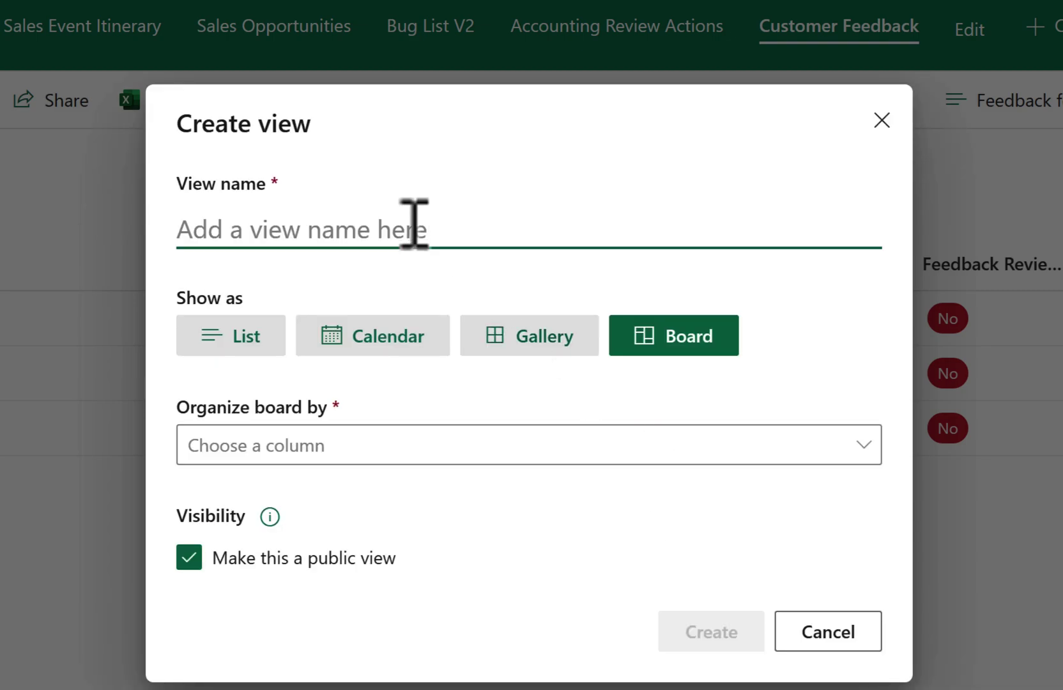
{"action": "type", "text": "Feedback by "}
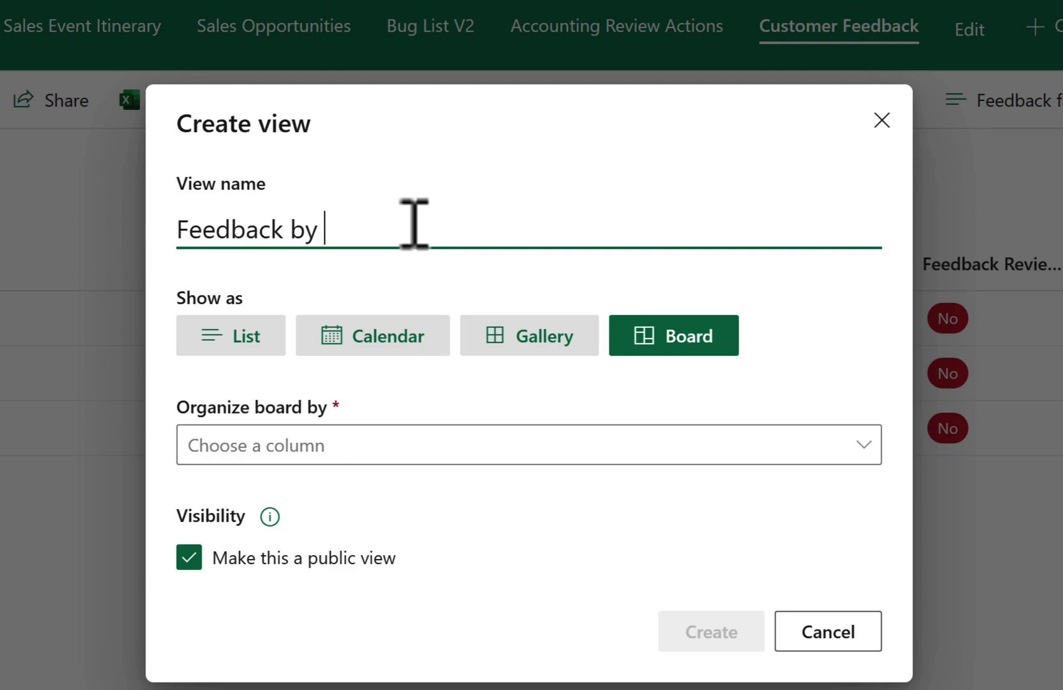
{"action": "type", "text": "Office"}
{"action": "left_click", "coordinate": [390, 446]}
{"action": "left_click", "coordinate": [354, 629]}
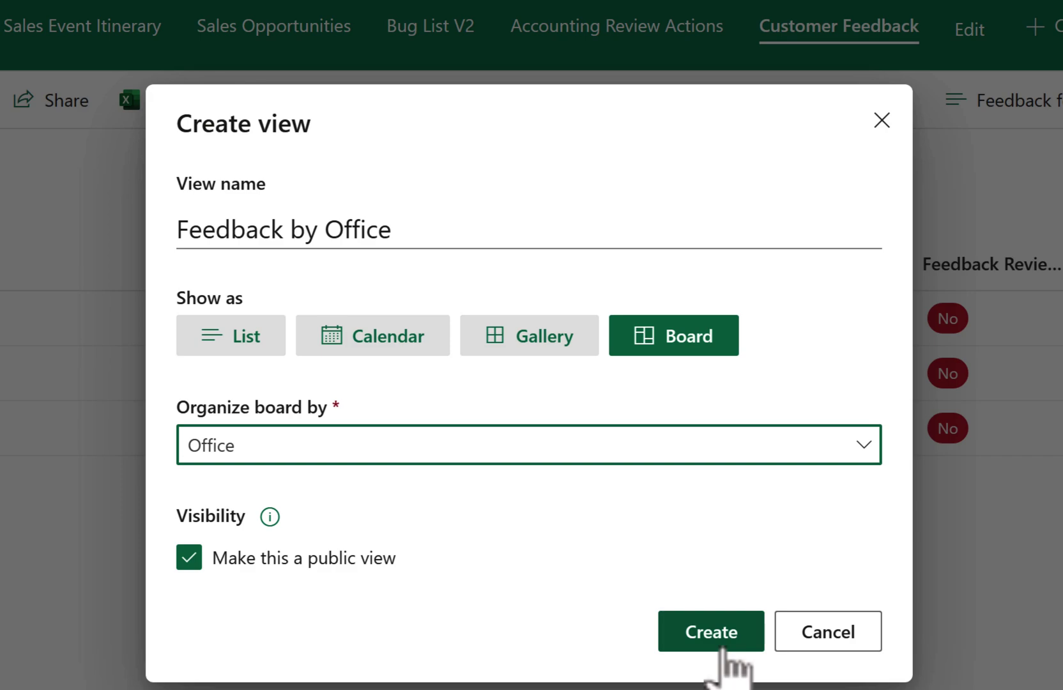
{"action": "left_click", "coordinate": [722, 649]}
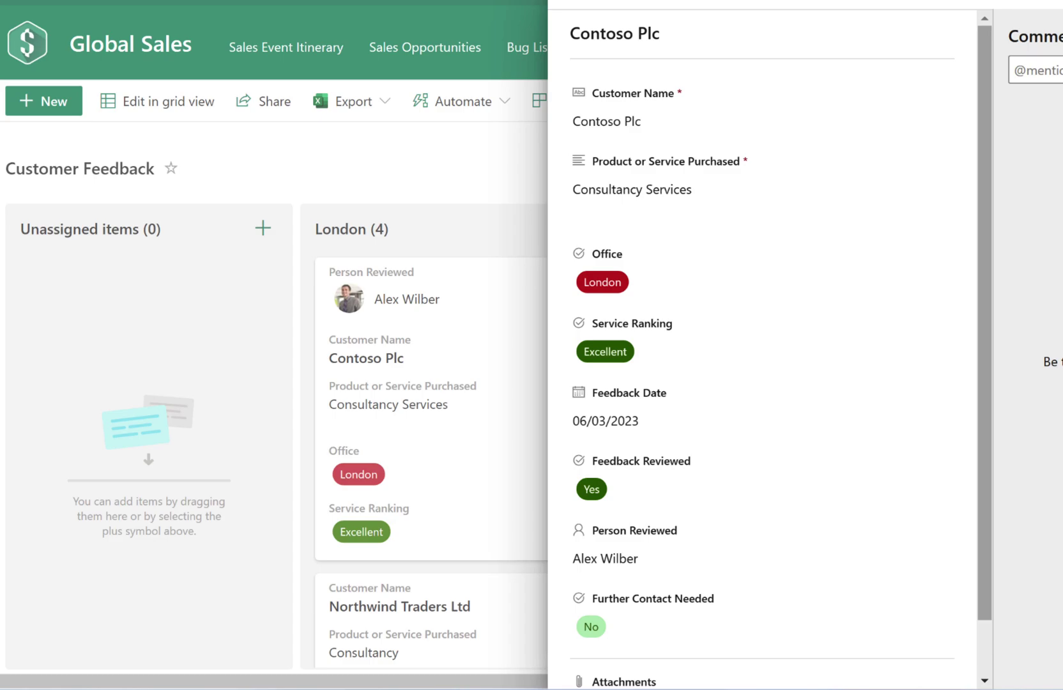
Step: Close the Contoso Plc item details and scroll through the board
{"action": "key", "text": "Escape"}
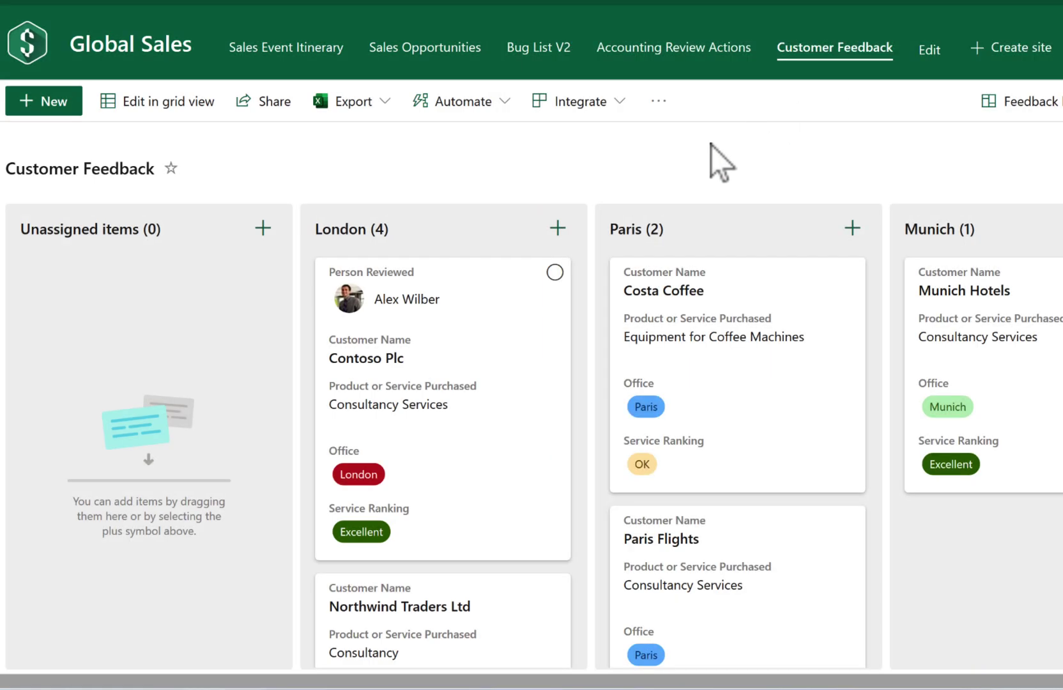
{"action": "scroll", "coordinate": [541, 393], "scroll_direction": "down", "scroll_amount": 4}
{"action": "scroll", "coordinate": [537, 383], "scroll_direction": "down", "scroll_amount": 5}
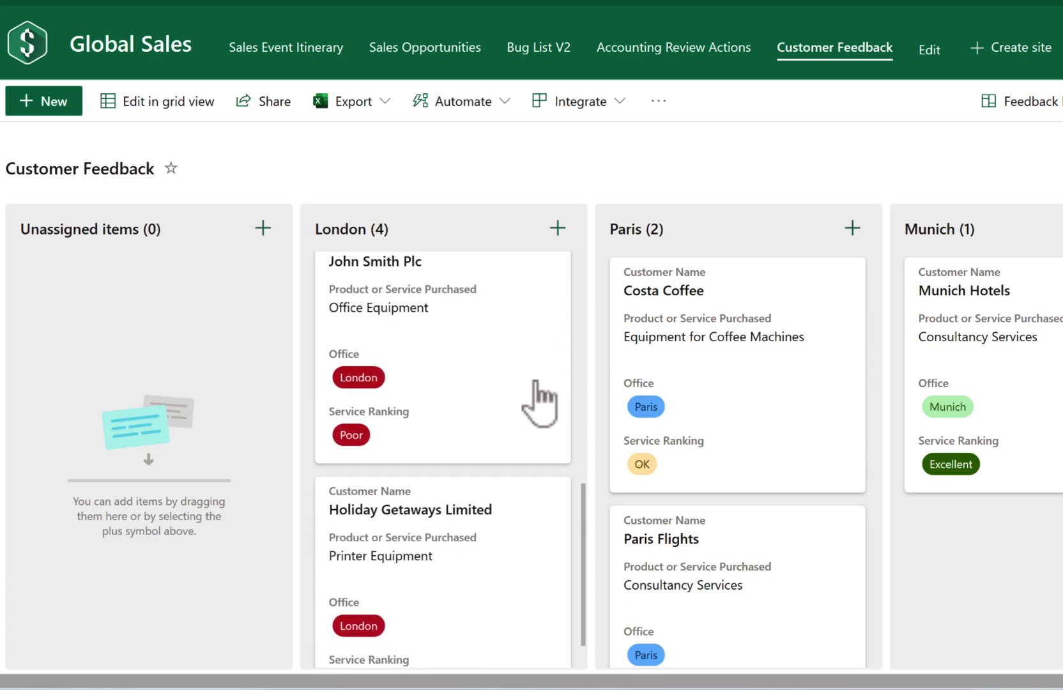
{"action": "scroll", "coordinate": [538, 384], "scroll_direction": "up", "scroll_amount": 3}
{"action": "scroll", "coordinate": [539, 393], "scroll_direction": "up", "scroll_amount": 2}
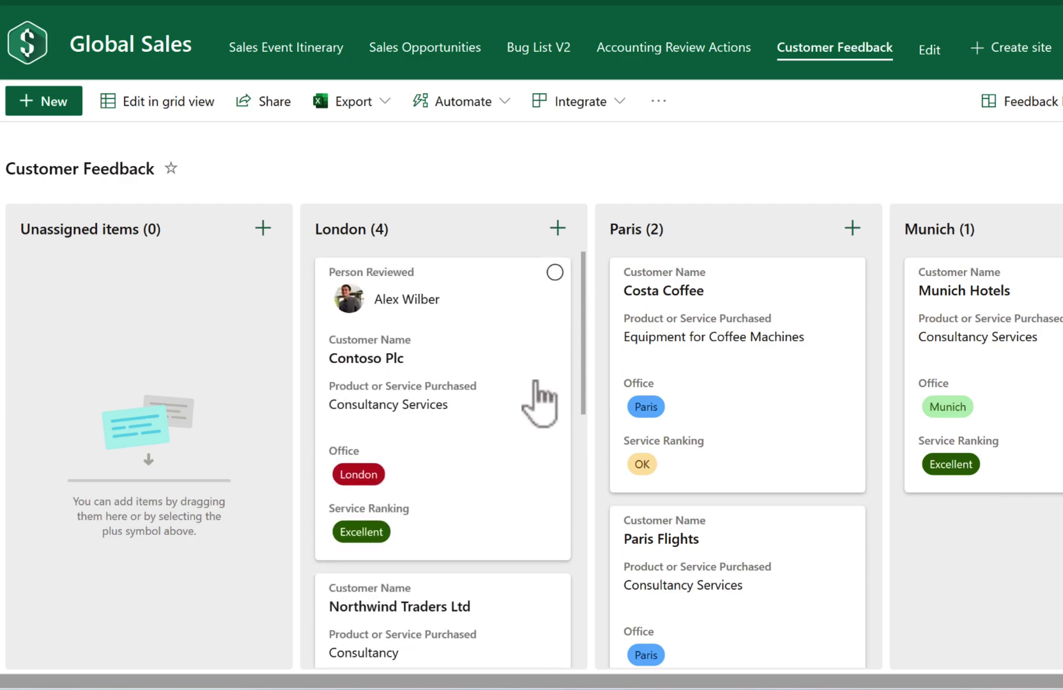
Step: Review the Customize Card designer and cancel without changing the card layout
{"action": "left_click", "coordinate": [1022, 101]}
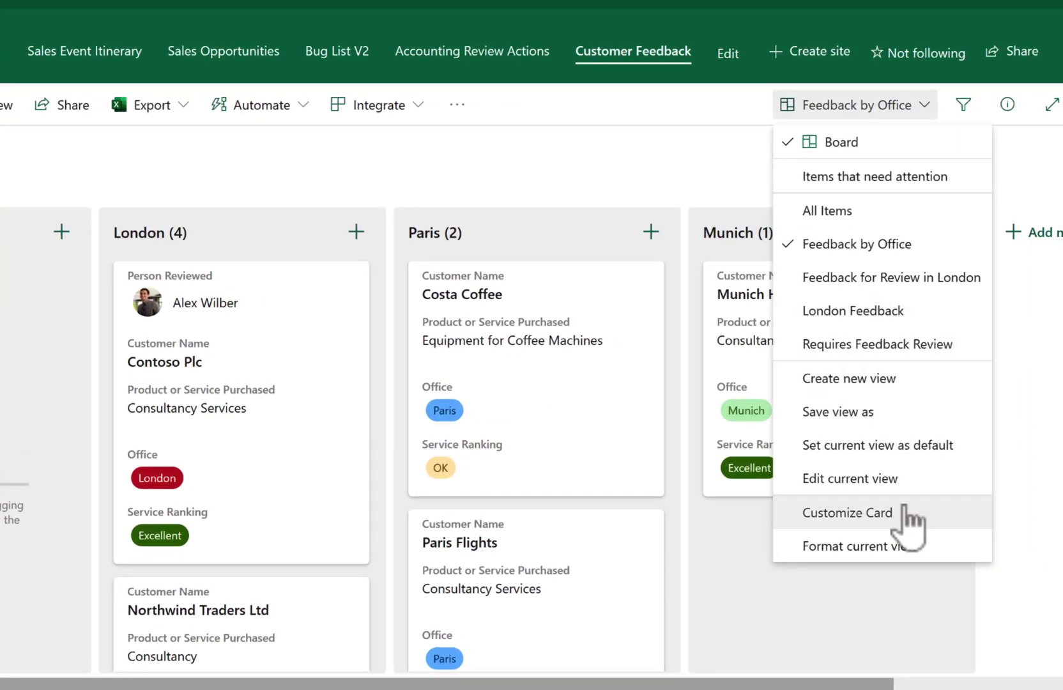
{"action": "left_click", "coordinate": [905, 511]}
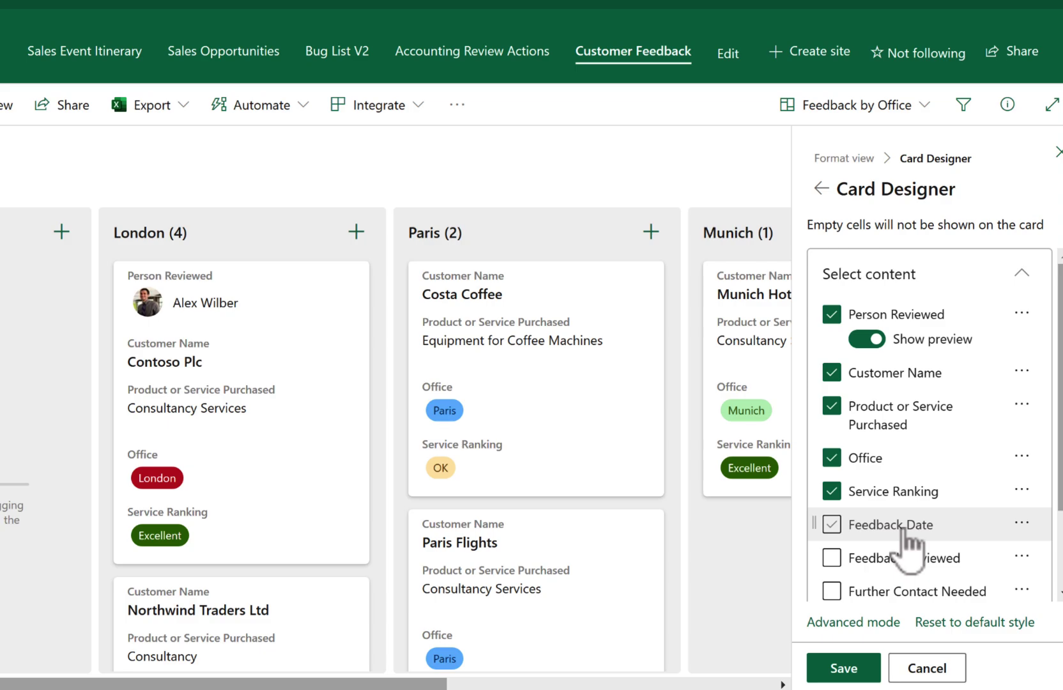
{"action": "scroll", "coordinate": [904, 529], "scroll_direction": "down", "scroll_amount": 2}
{"action": "scroll", "coordinate": [905, 534], "scroll_direction": "up", "scroll_amount": 2}
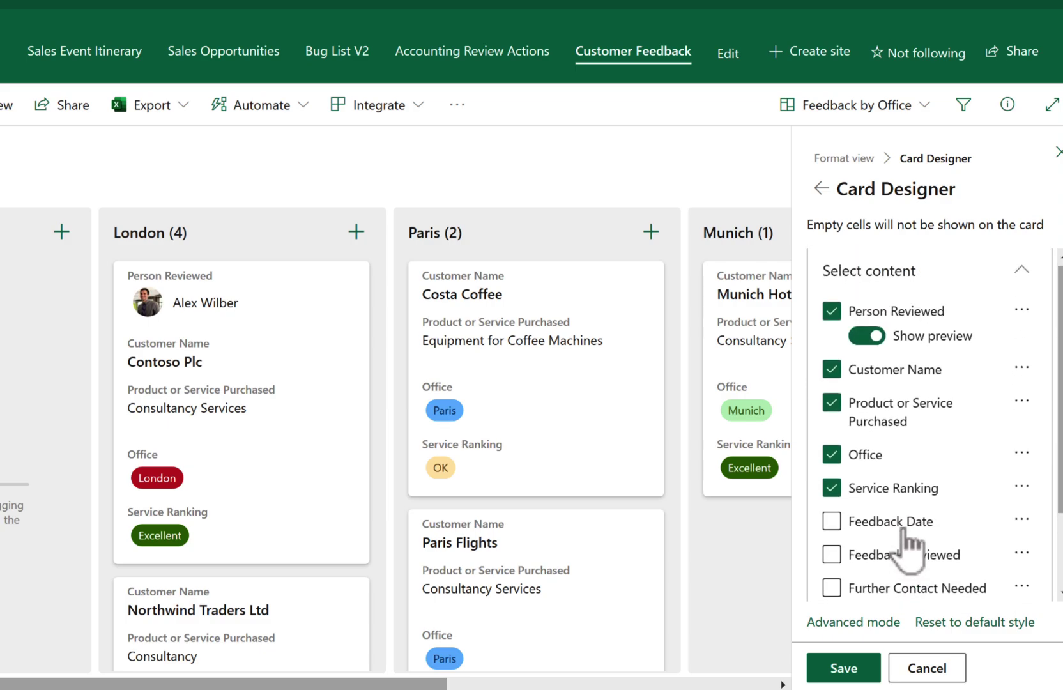
{"action": "left_click", "coordinate": [928, 669]}
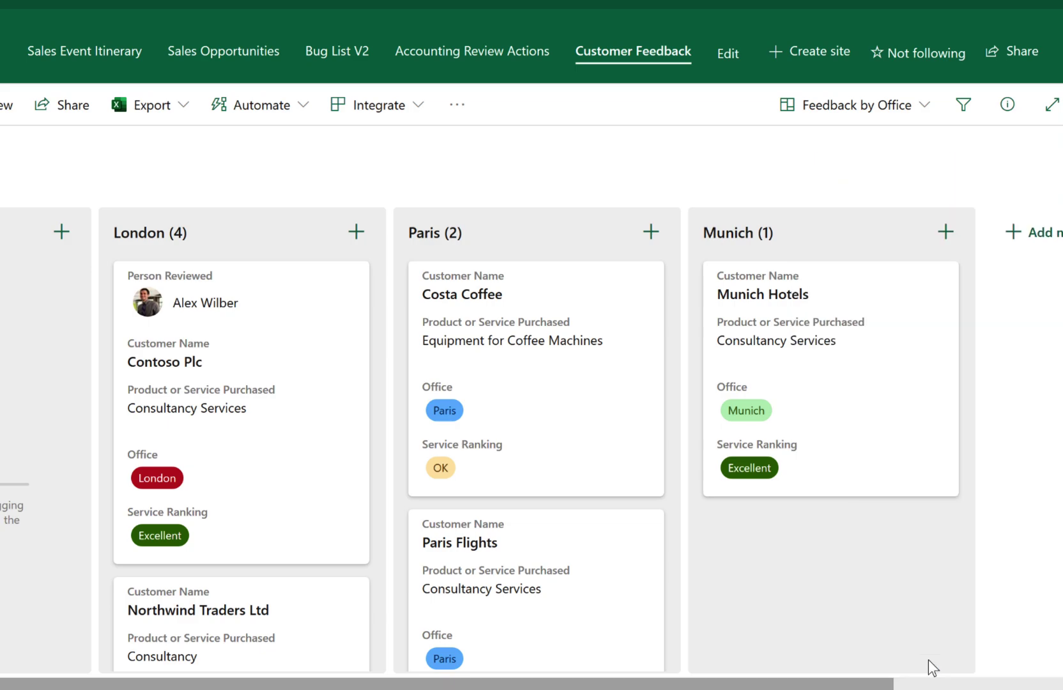
{"action": "left_click", "coordinate": [847, 107]}
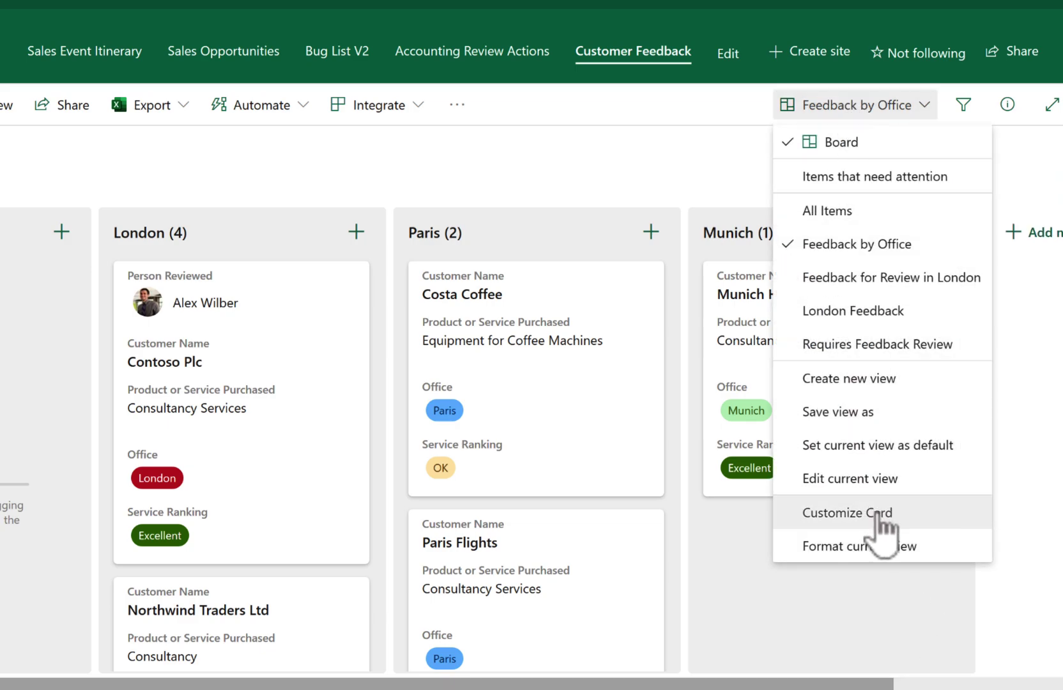
Step: Create a calendar view 'Feedback by Month' with items titled by Customer Name
{"action": "left_click", "coordinate": [910, 384]}
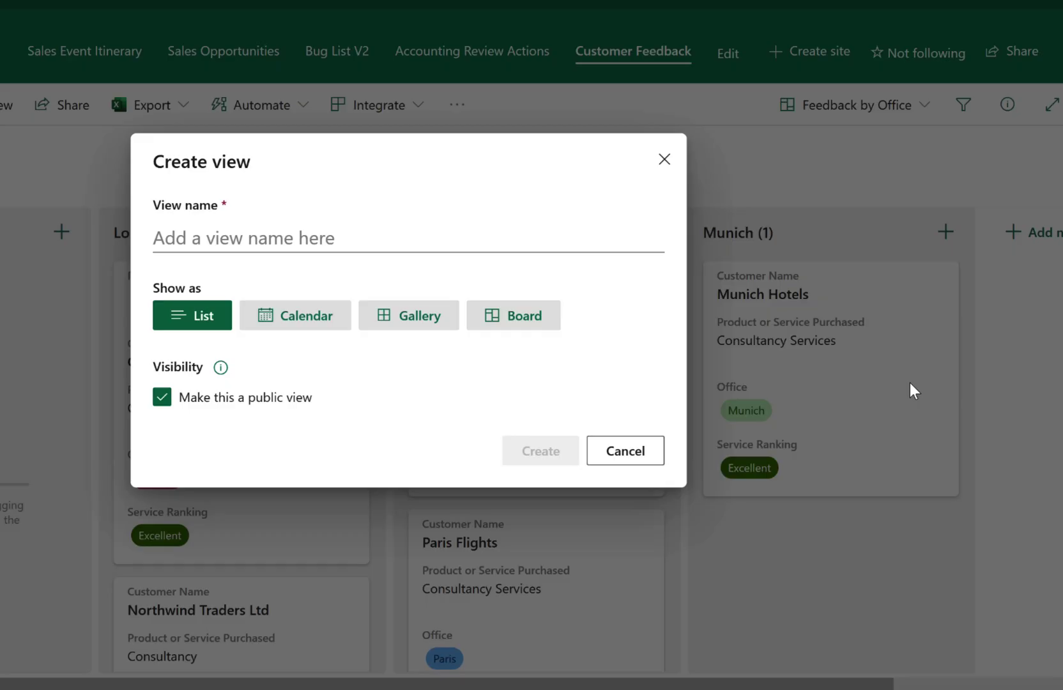
{"action": "left_click", "coordinate": [306, 320]}
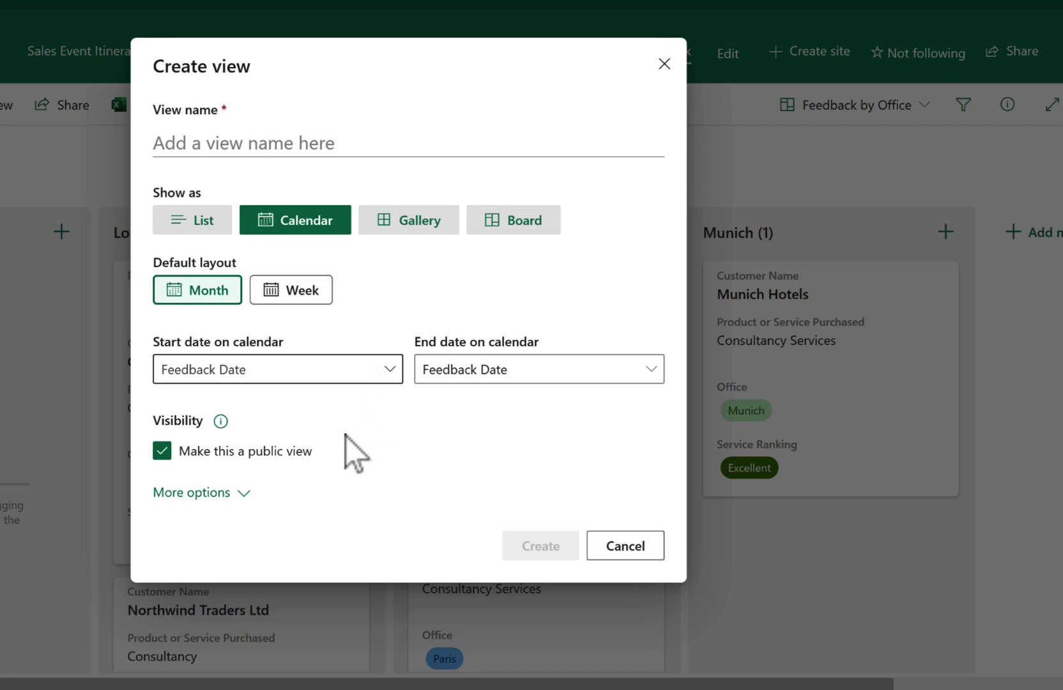
{"action": "left_click", "coordinate": [238, 492]}
{"action": "left_click", "coordinate": [465, 523]}
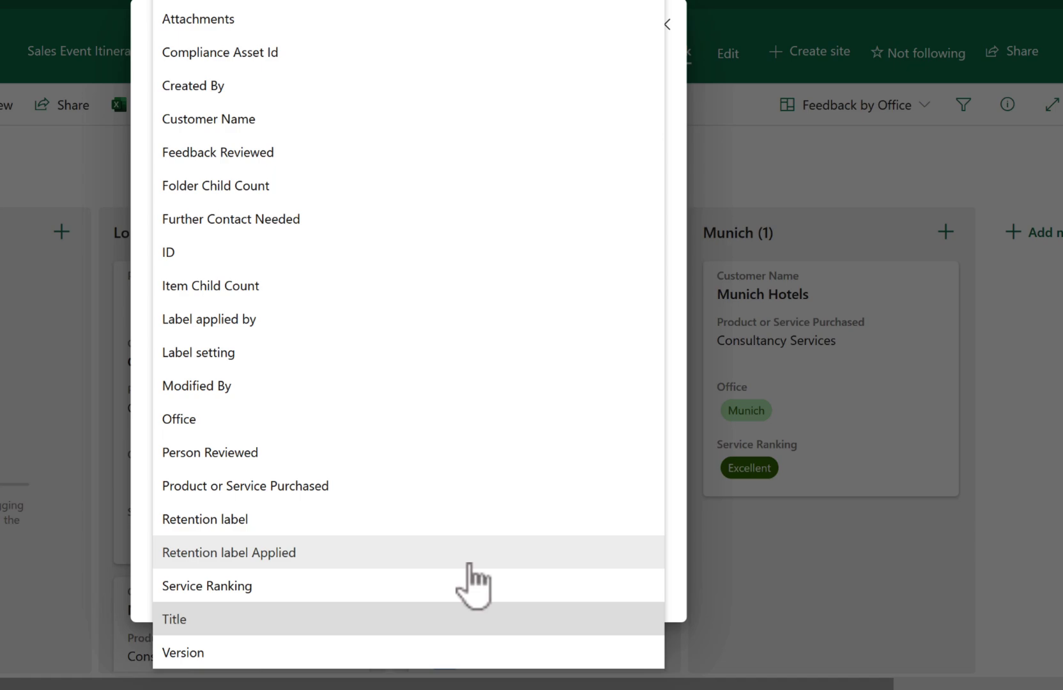
{"action": "left_click", "coordinate": [422, 128]}
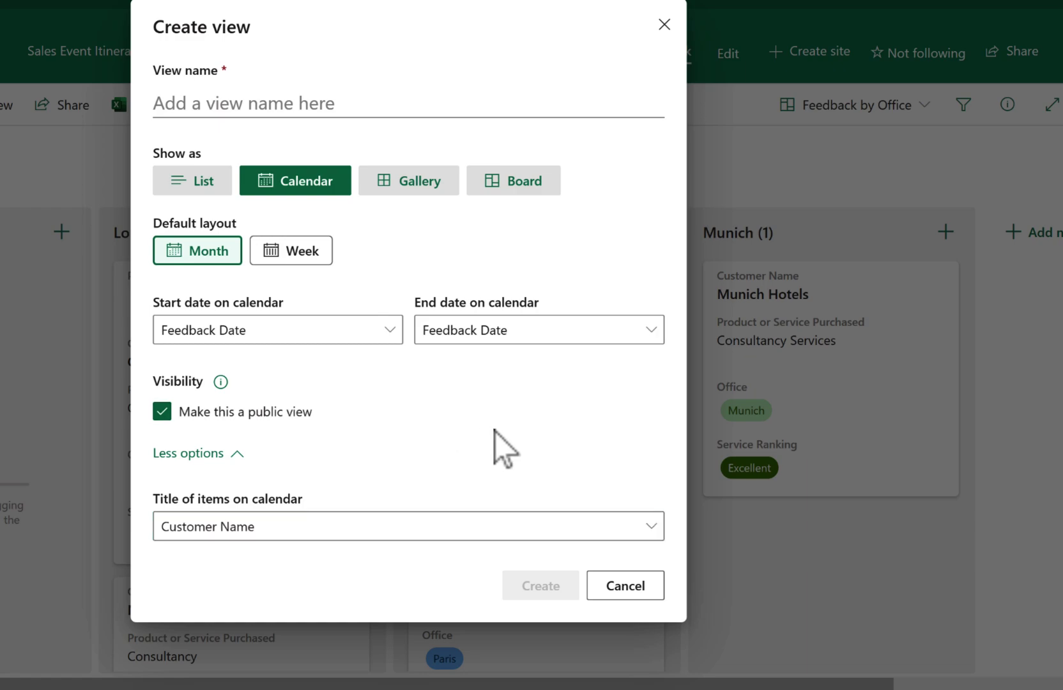
{"action": "left_click", "coordinate": [339, 102]}
{"action": "type", "text": "Feedback by Month"}
{"action": "left_click", "coordinate": [600, 189]}
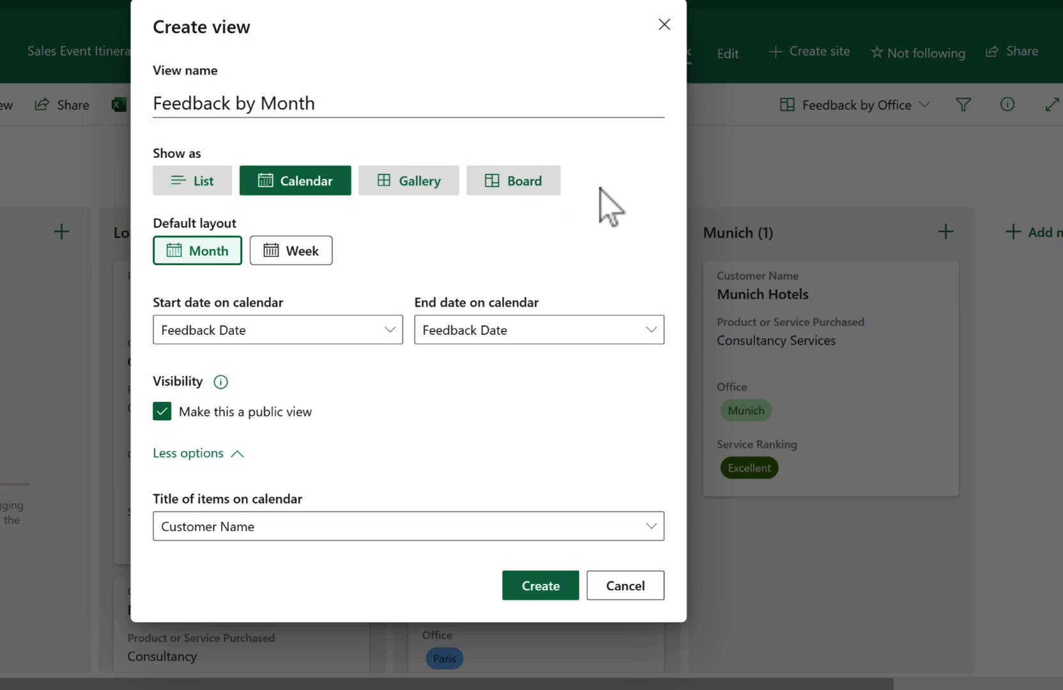
{"action": "left_click", "coordinate": [554, 610]}
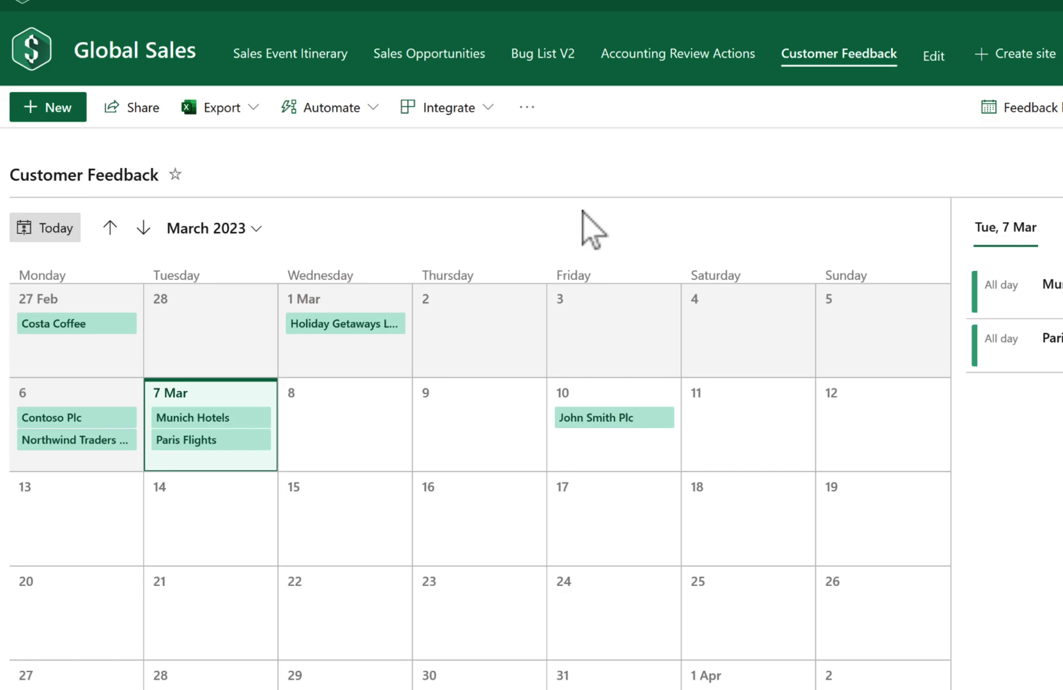
Step: Review the Holiday Getaways Limited item's details, close them, and head back to All Items
{"action": "left_click", "coordinate": [333, 327]}
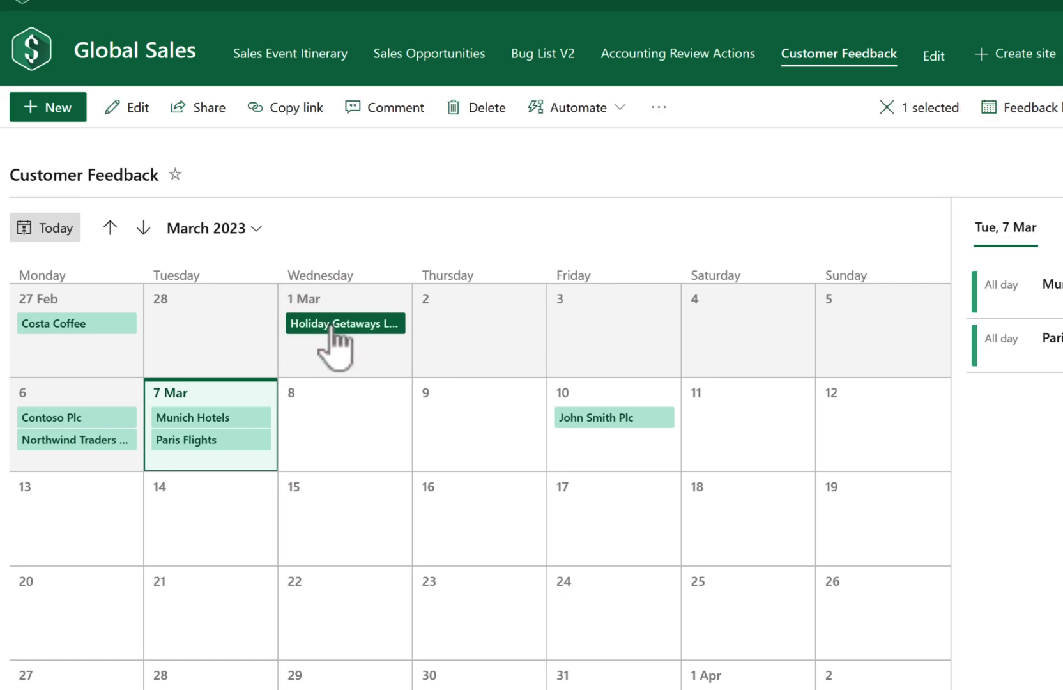
{"action": "left_click", "coordinate": [333, 327]}
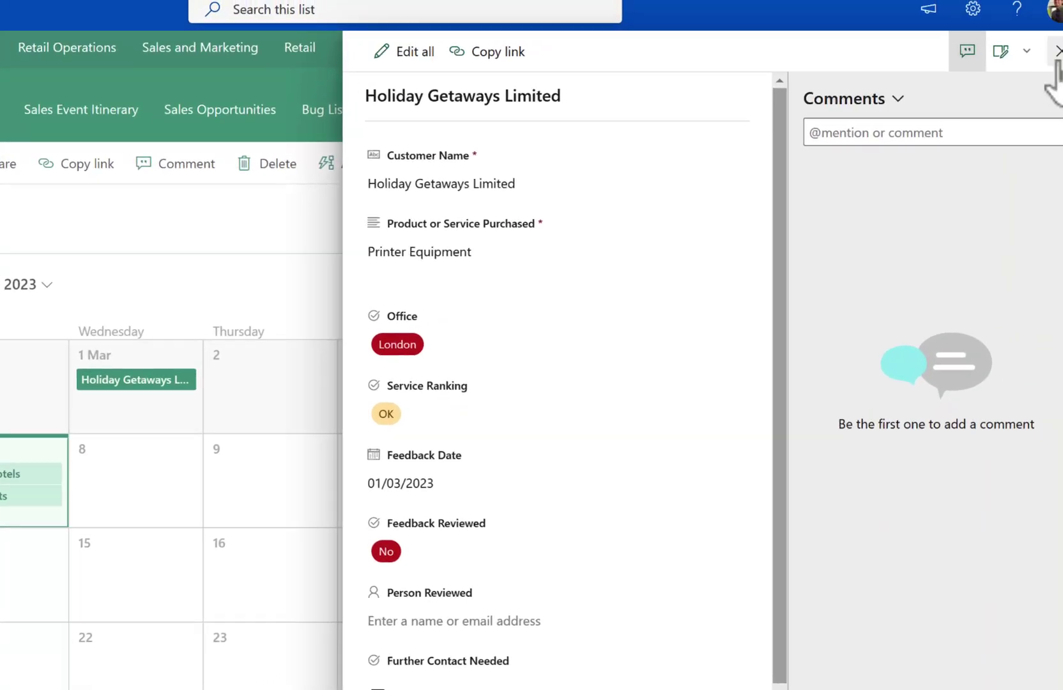
{"action": "left_click", "coordinate": [1047, 68]}
{"action": "left_click", "coordinate": [837, 165]}
{"action": "left_click", "coordinate": [825, 312]}
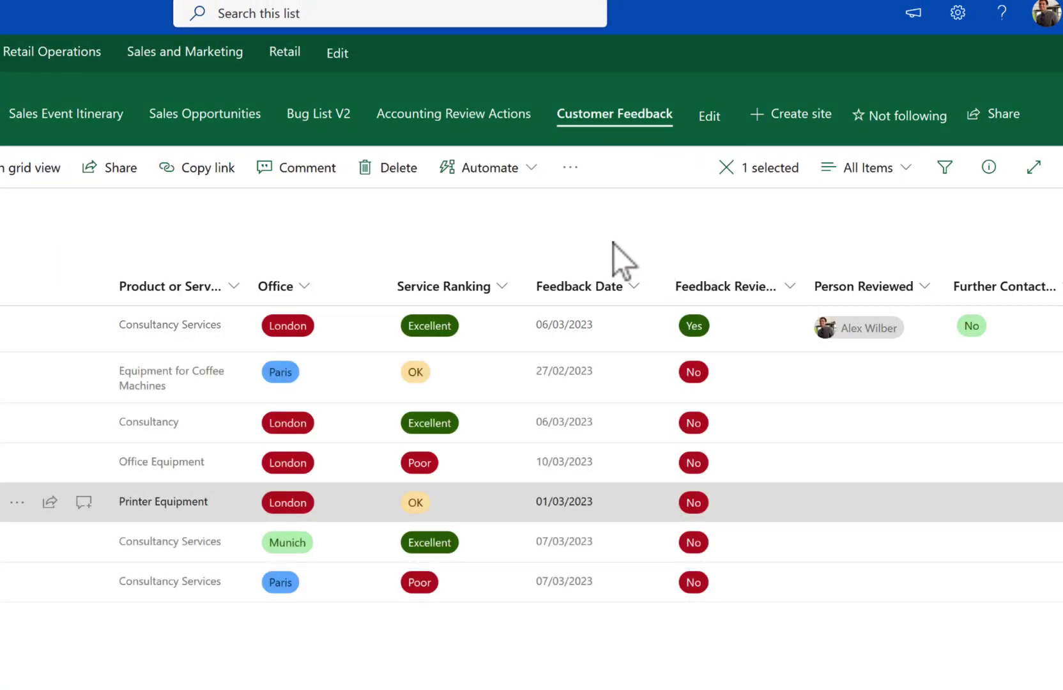